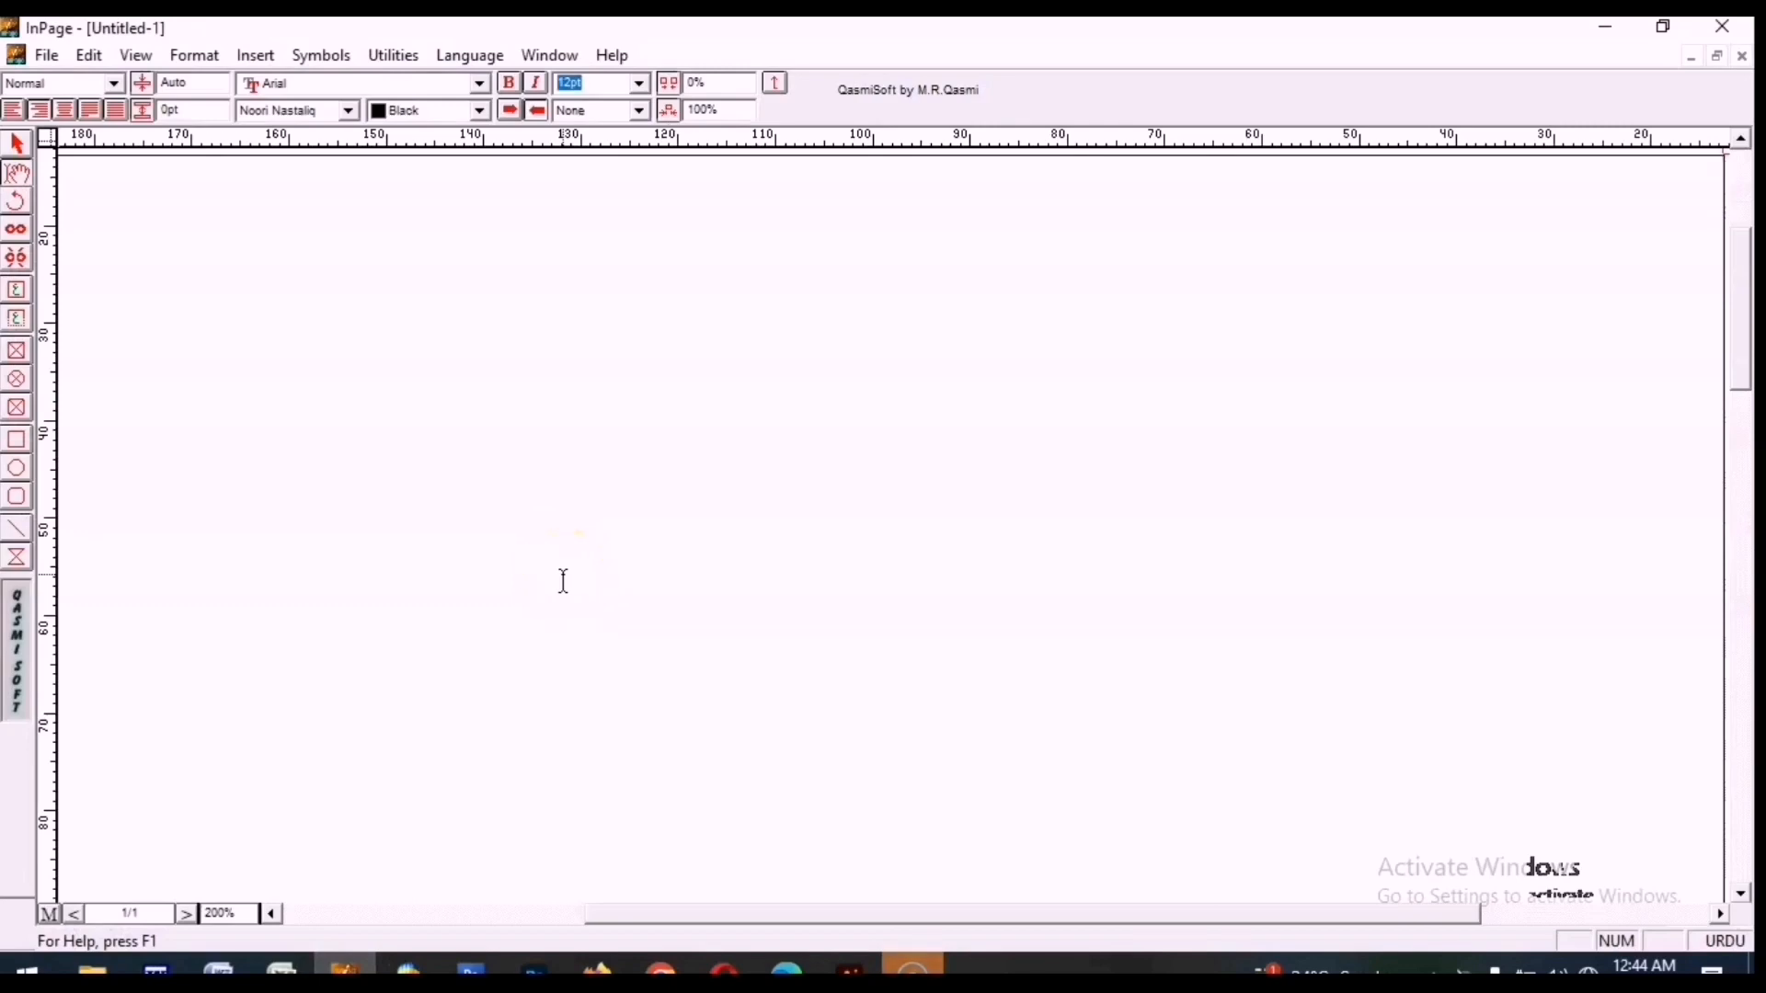
Set the font size to 198 pt and type پاکستان as the text.
{"action": "type", "text": "198"}
{"action": "key", "text": "Return"}
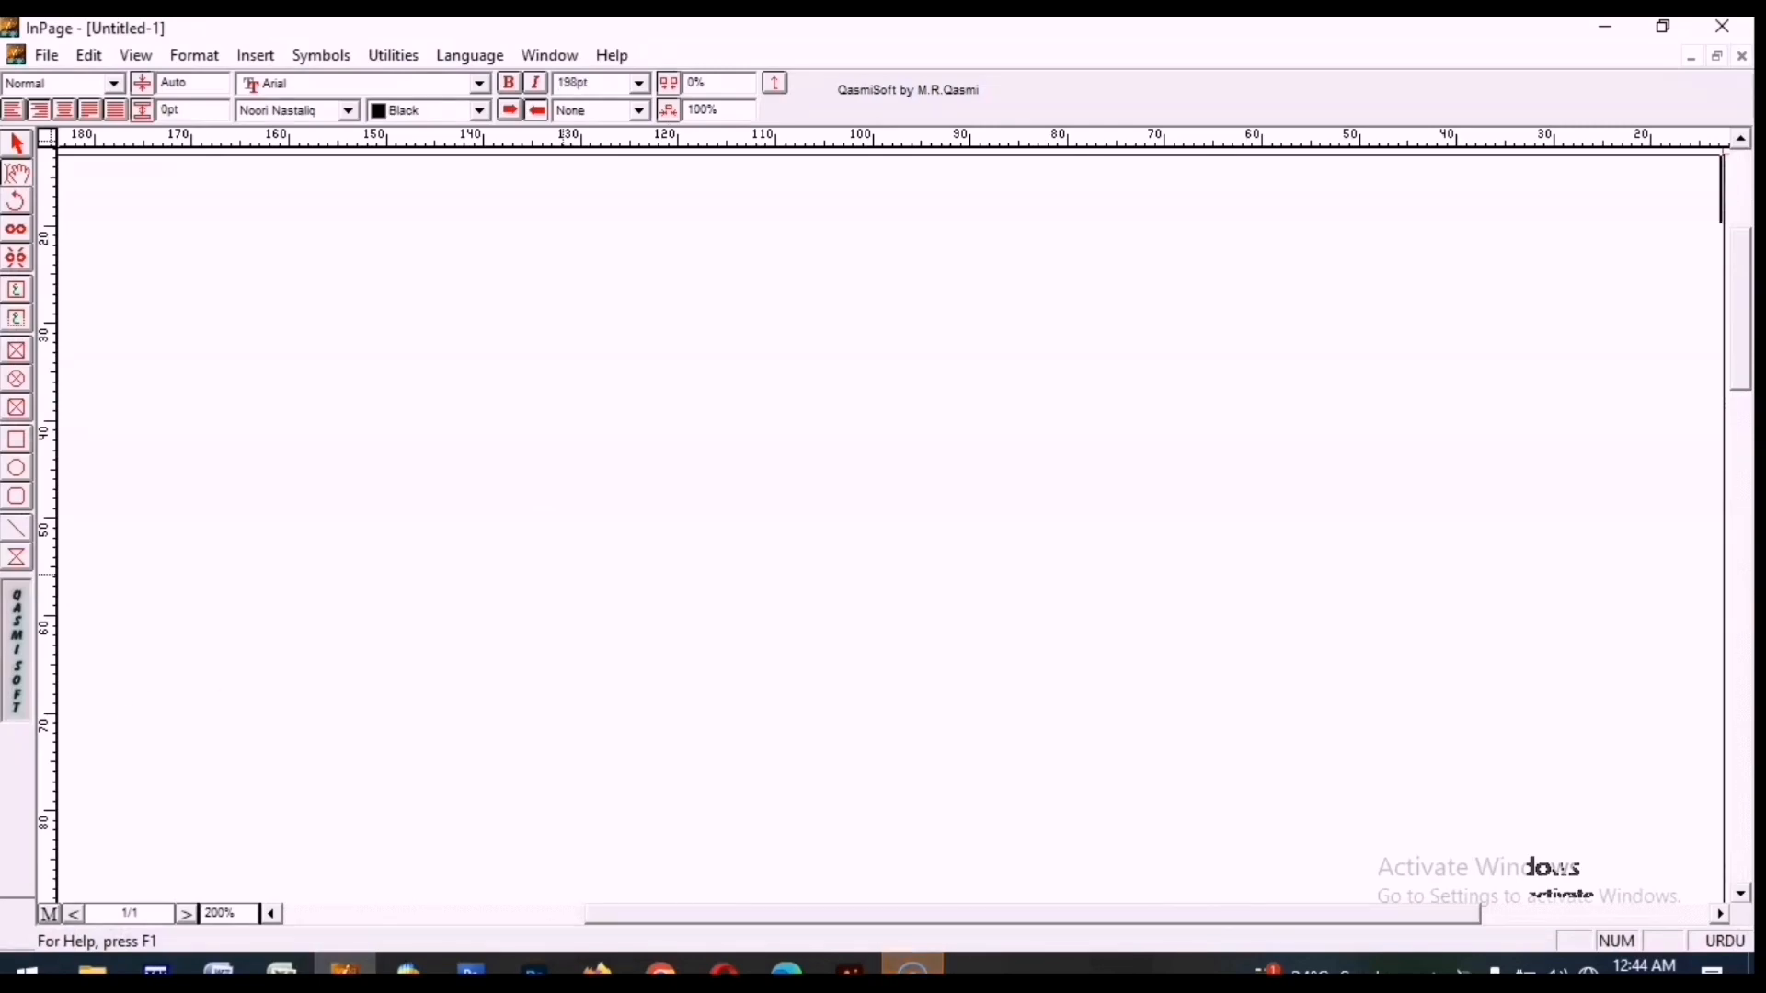
{"action": "left_click", "coordinate": [573, 83]}
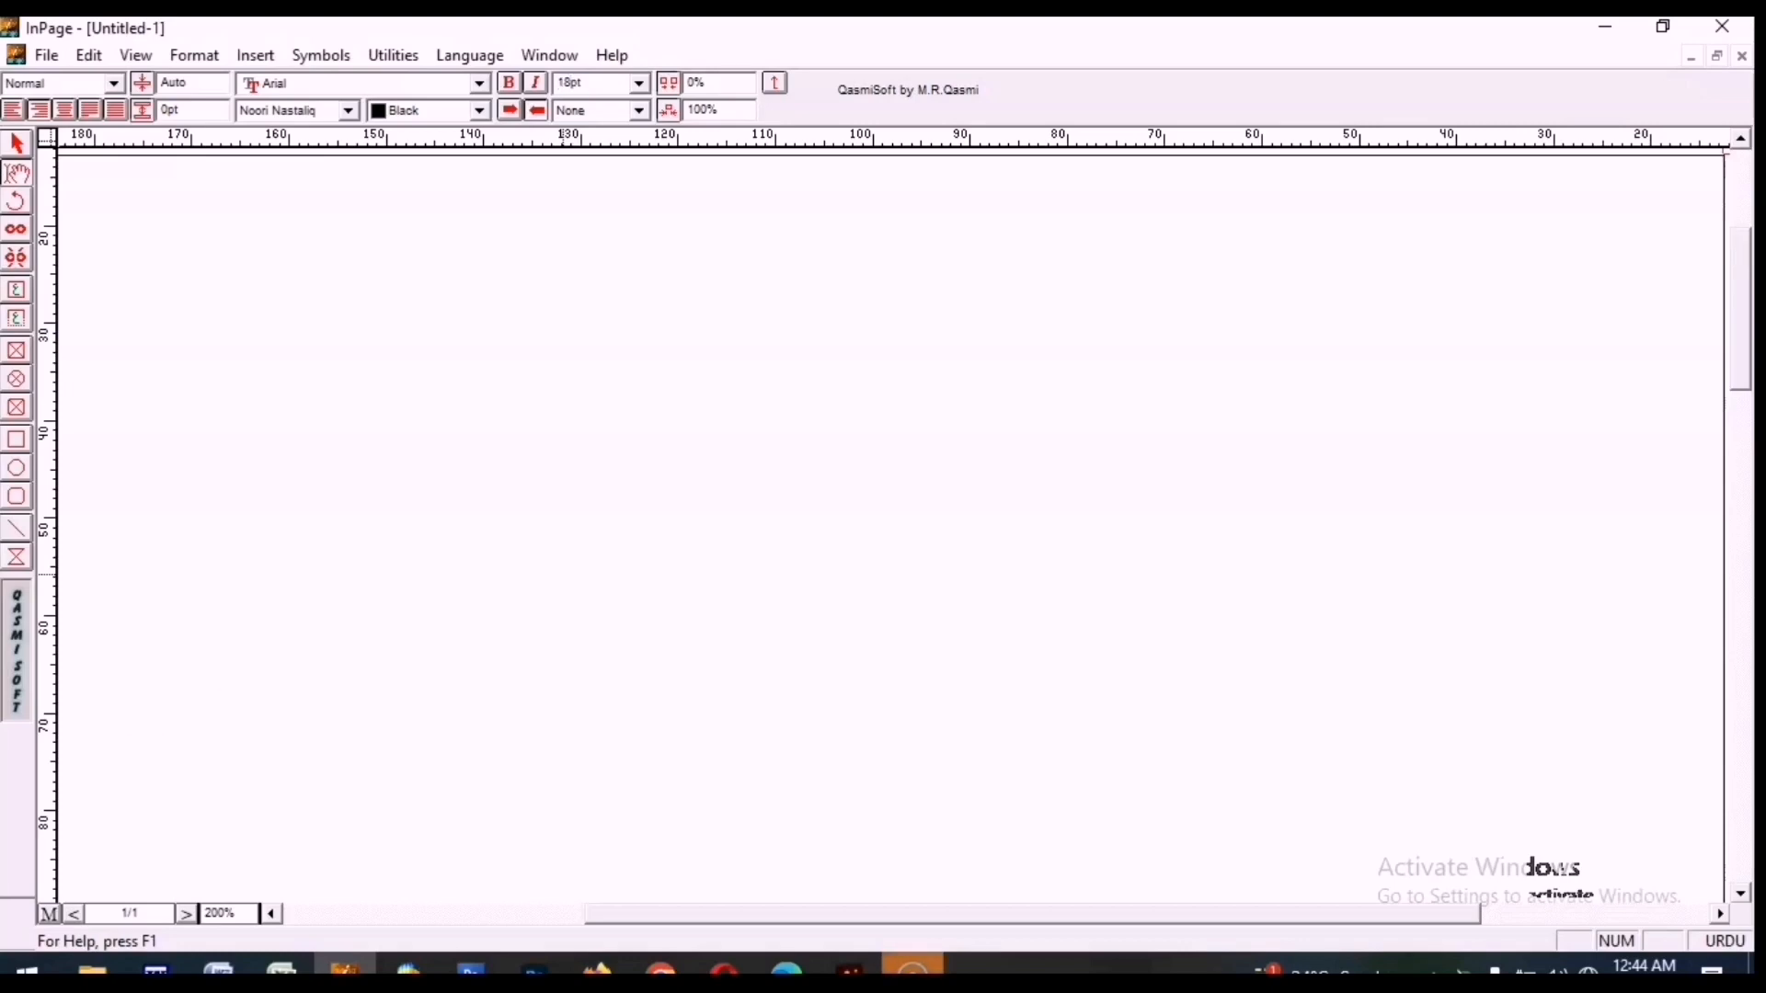
{"action": "type", "text": "پاکستا"}
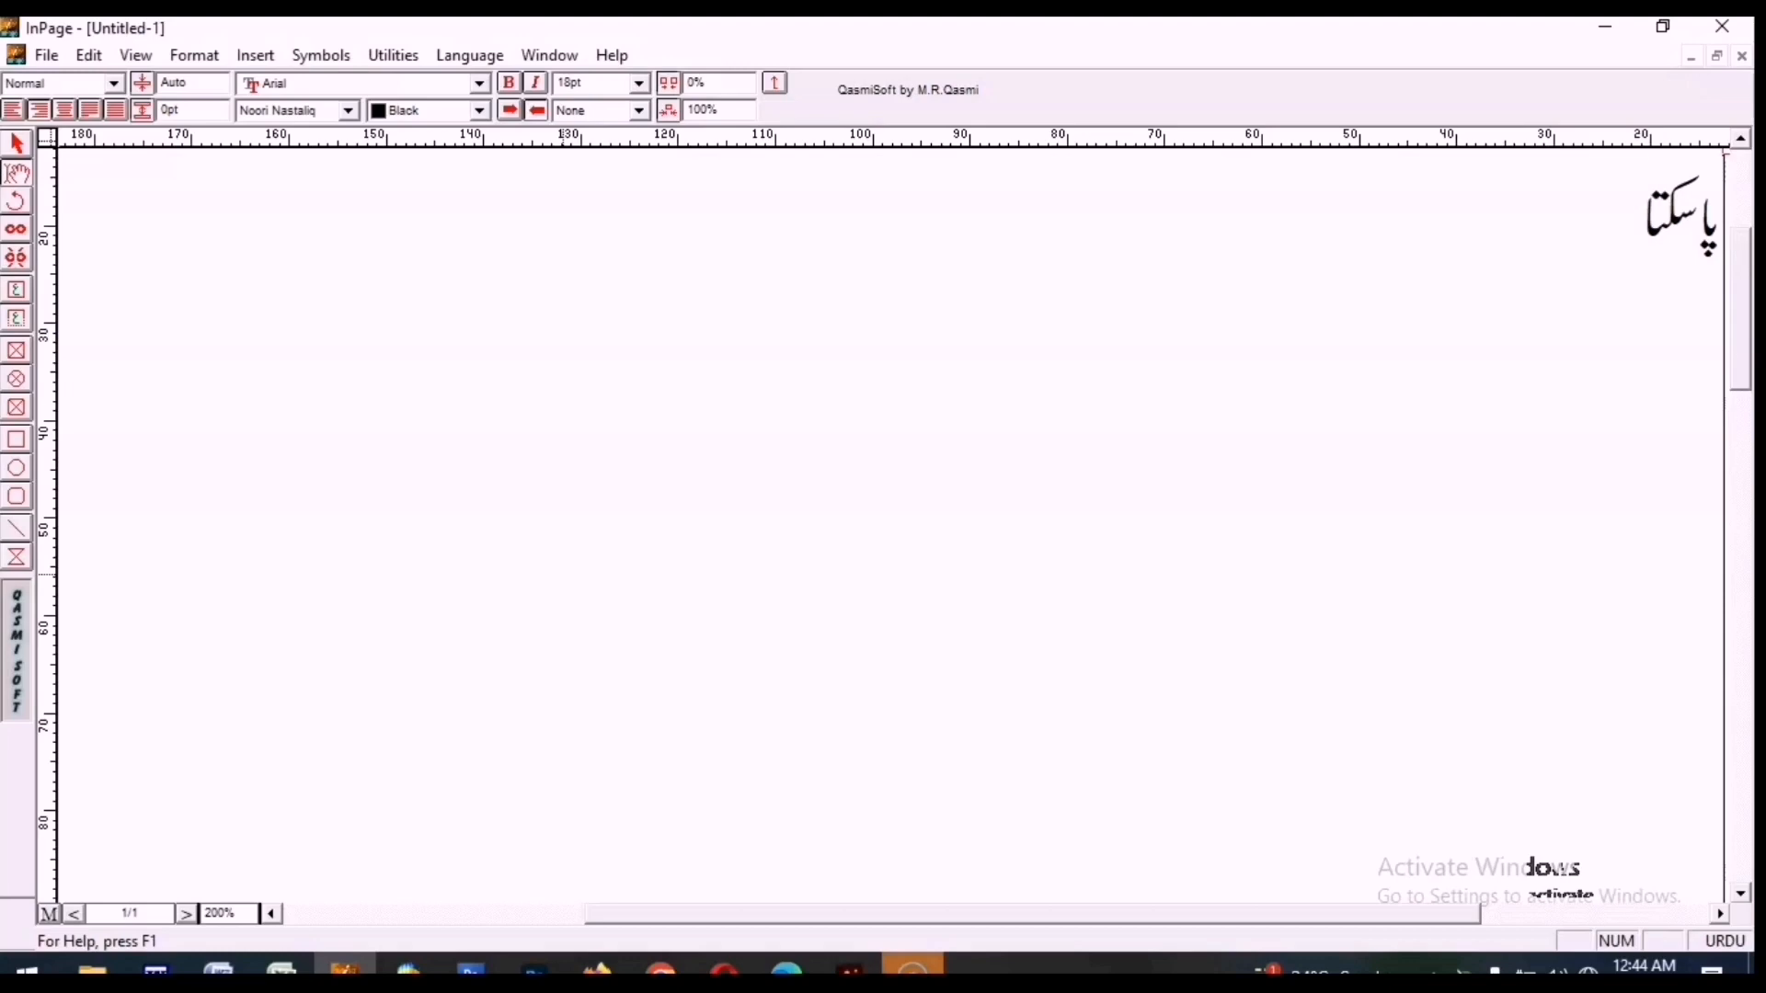
{"action": "type", "text": "ن"}
Select the پاکستان text box with the pointer tool and copy it.
{"action": "left_click", "coordinate": [702, 264]}
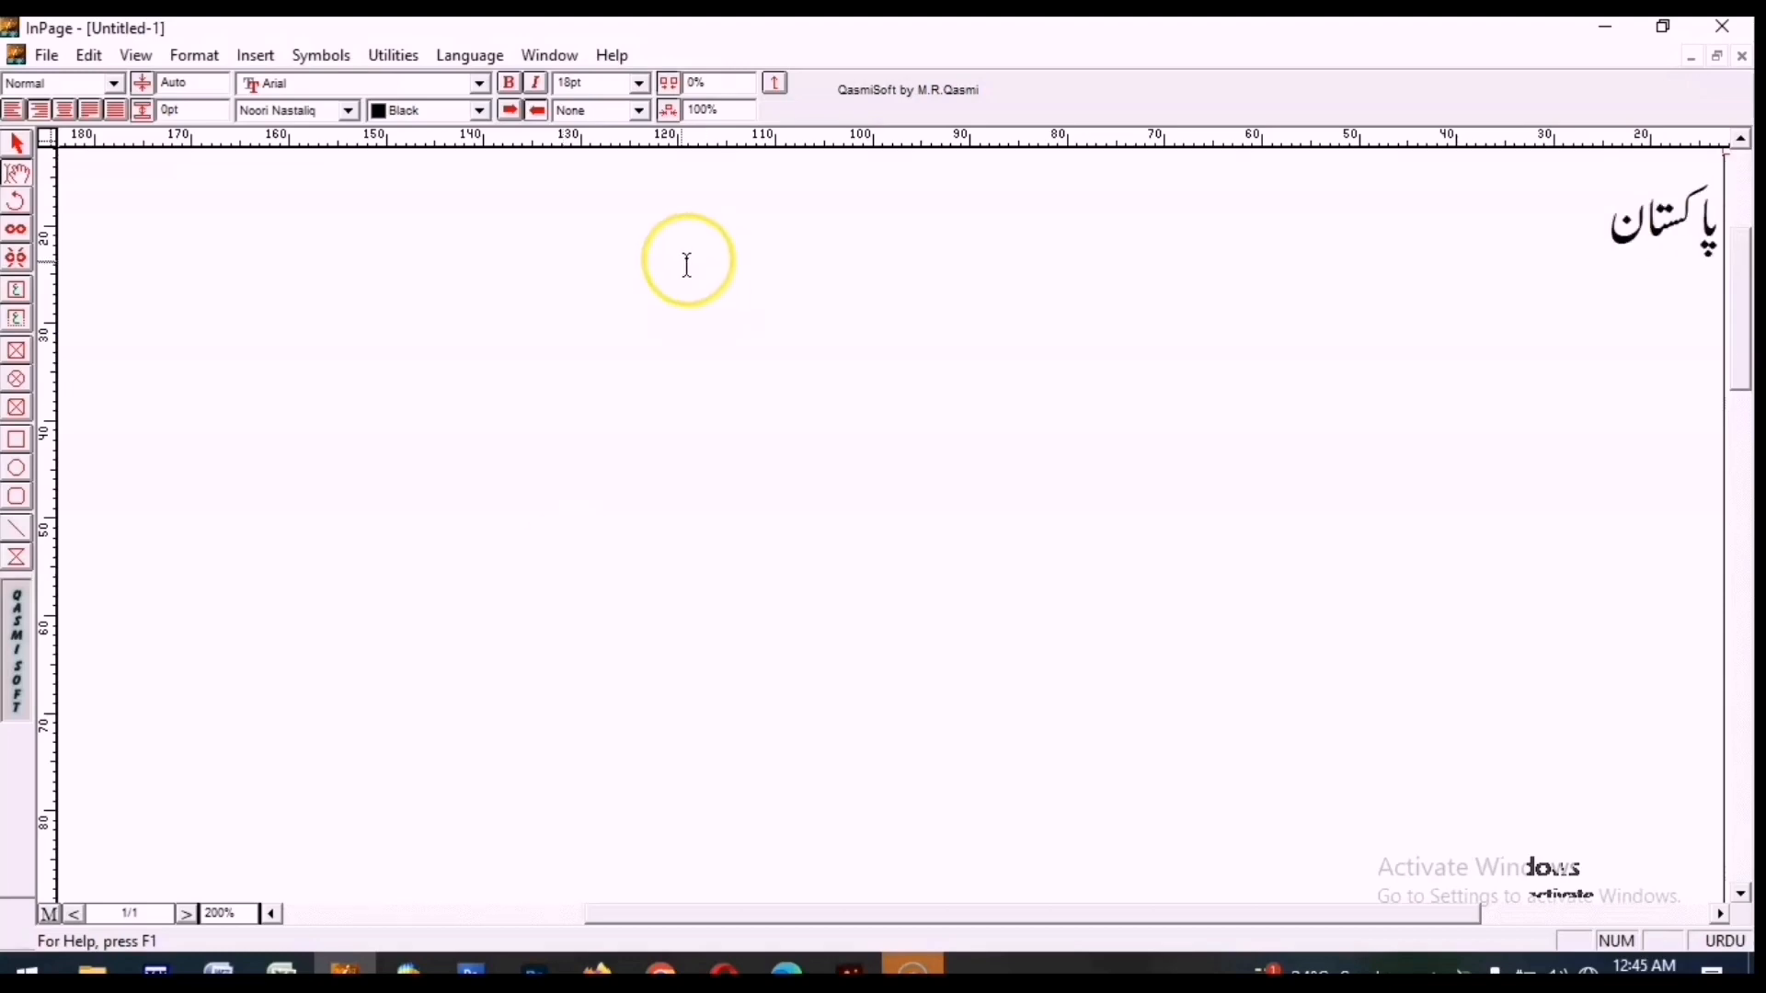
{"action": "left_click", "coordinate": [18, 145]}
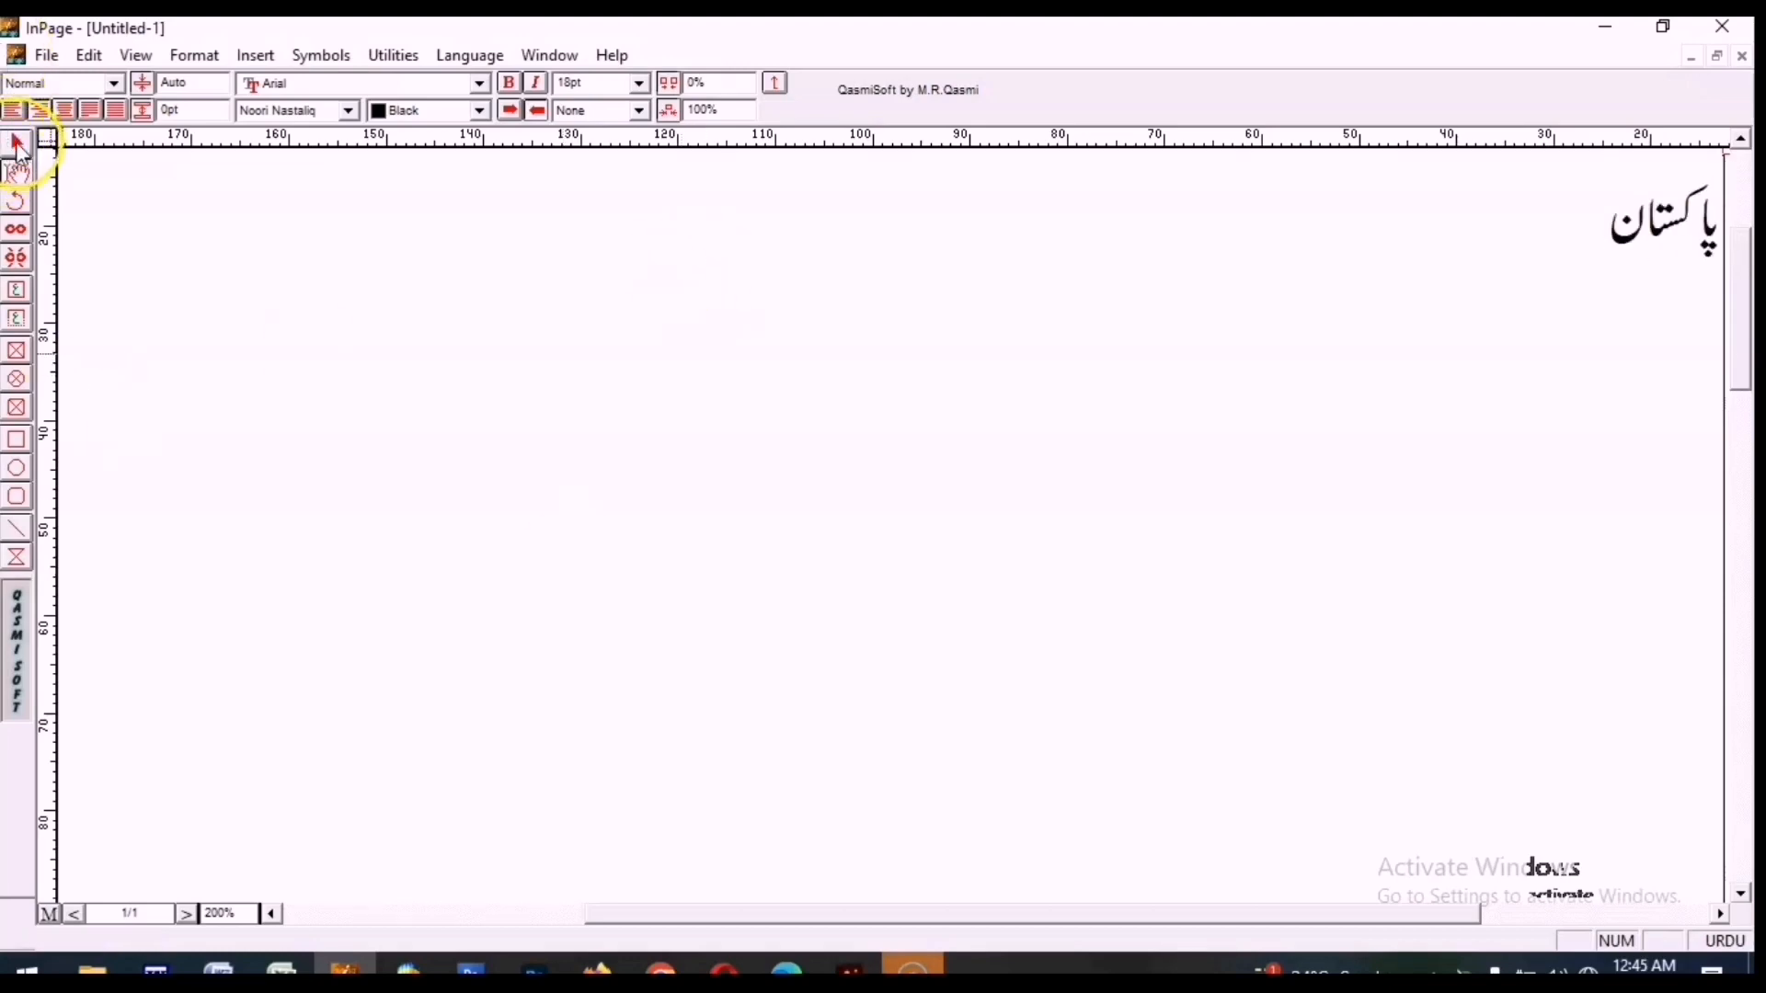
{"action": "right_click", "coordinate": [639, 308]}
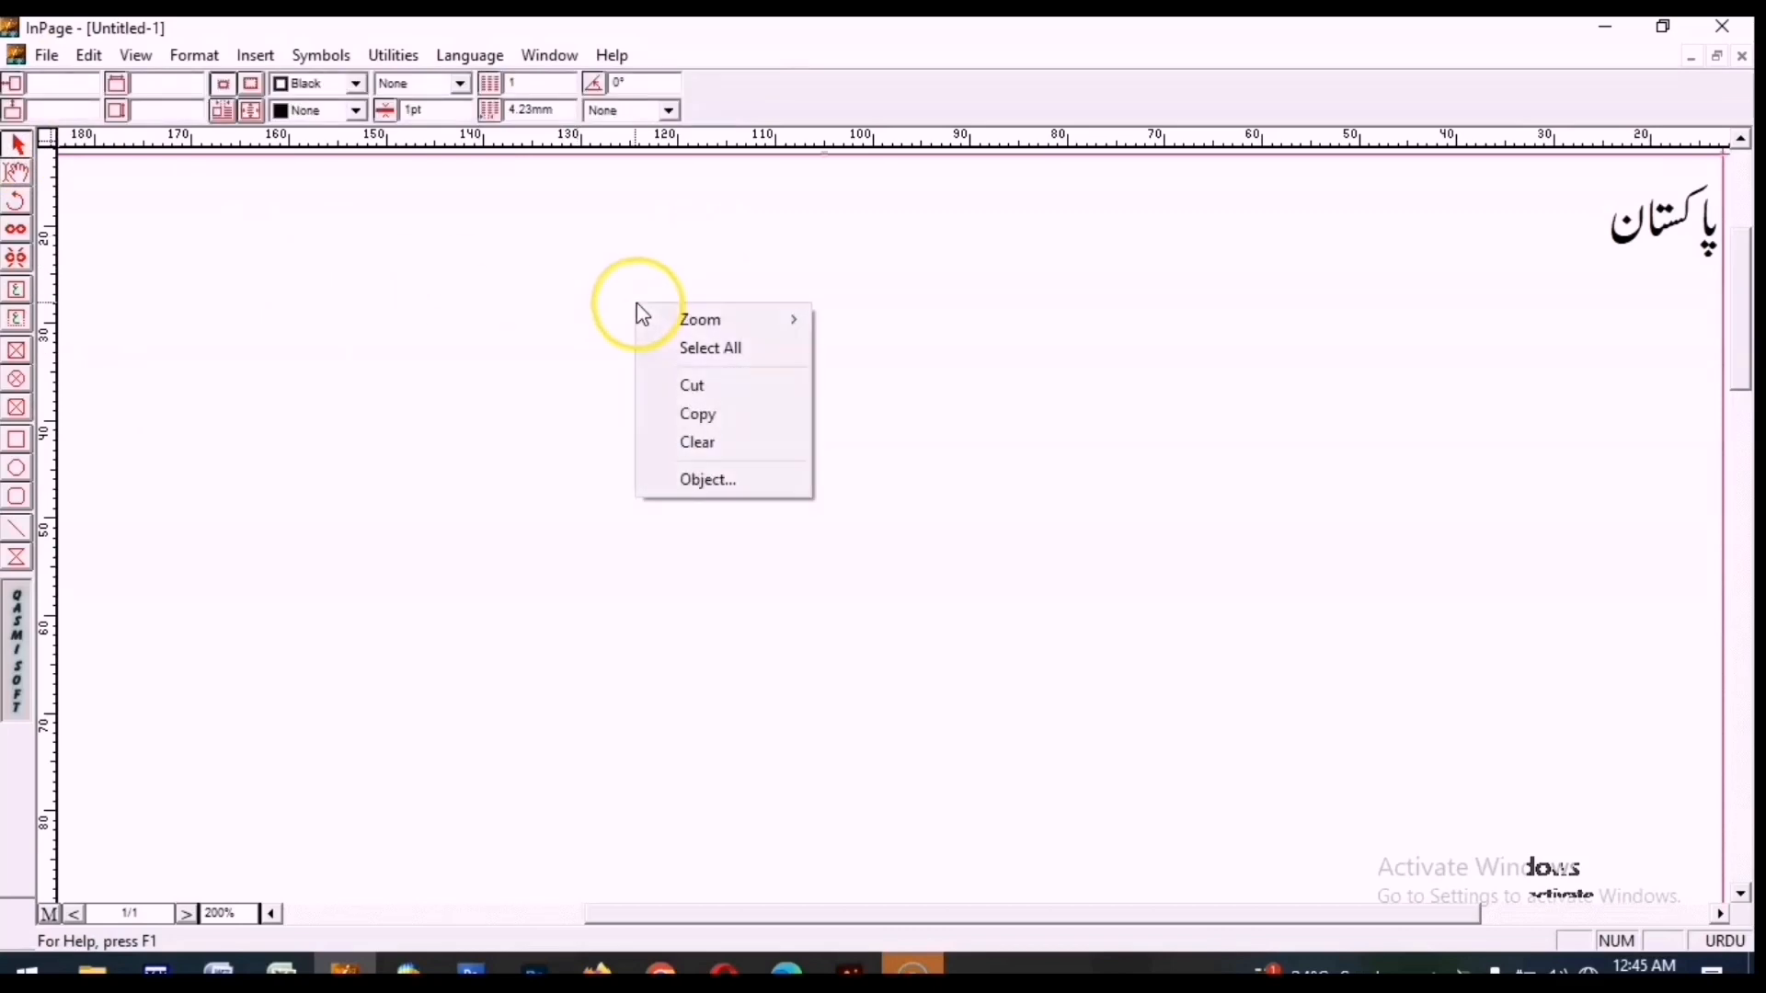
{"action": "left_click", "coordinate": [702, 415]}
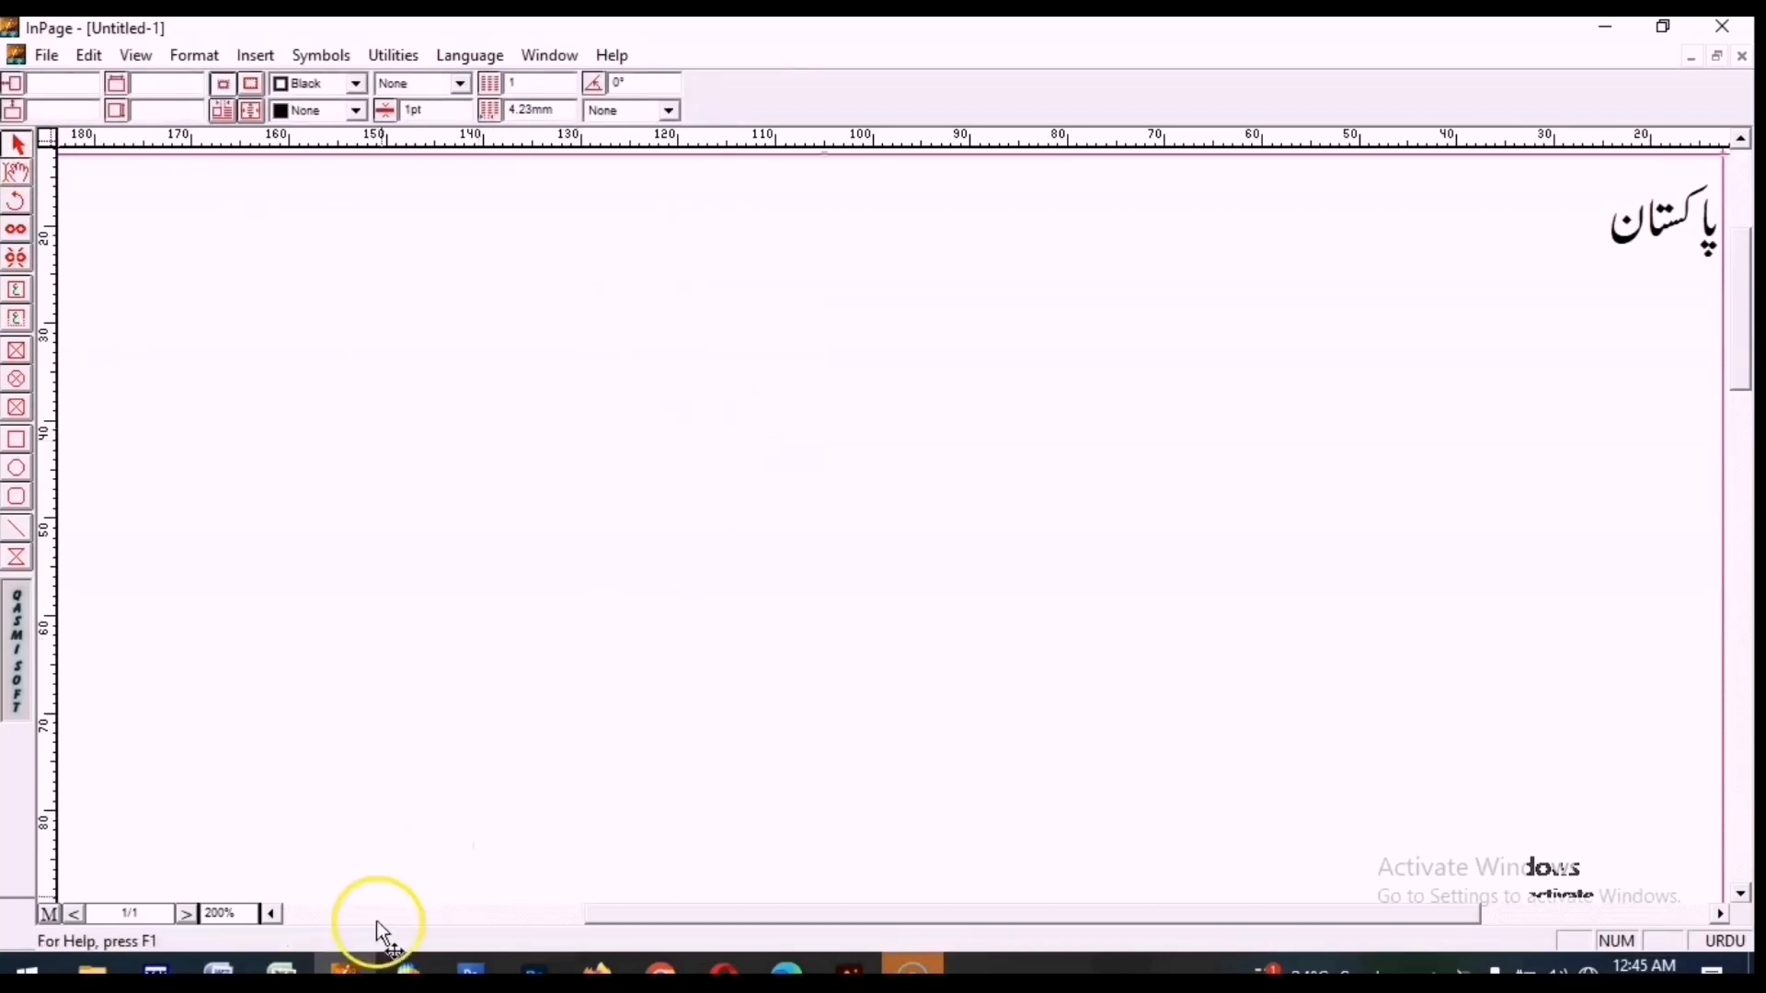
Switch to CorelDRAW and paste the copied word onto the page.
{"action": "left_click", "coordinate": [408, 969]}
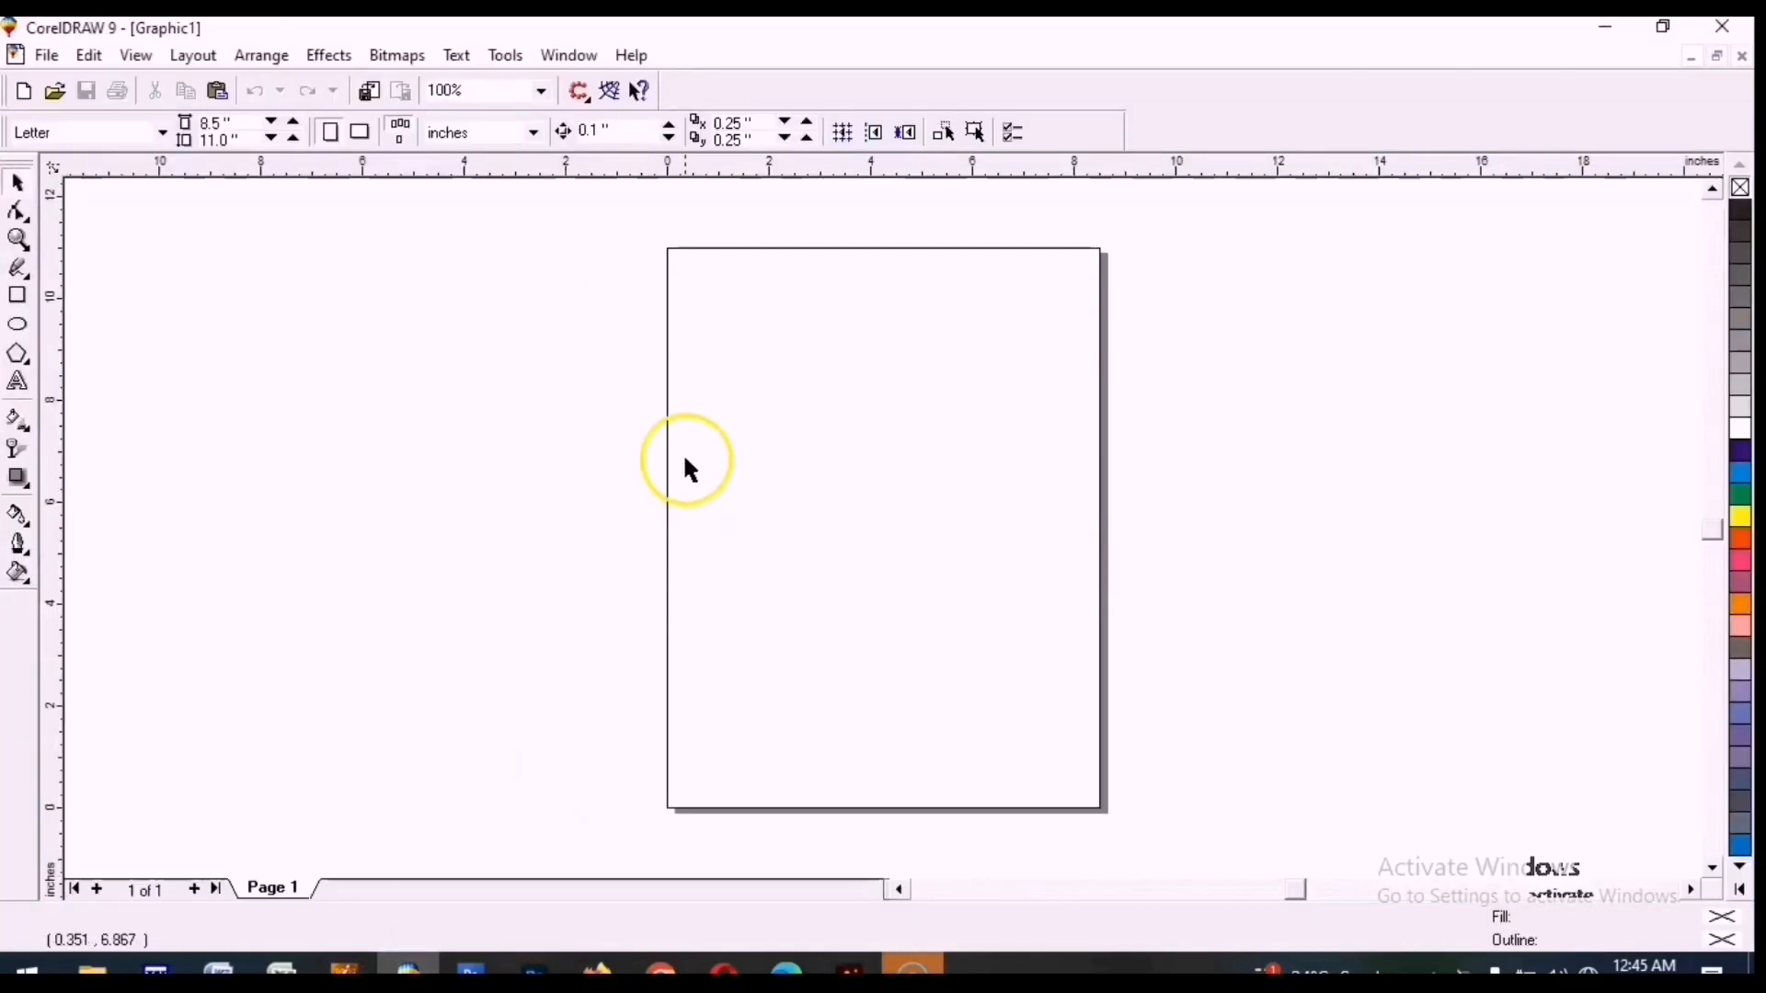
{"action": "right_click", "coordinate": [734, 292]}
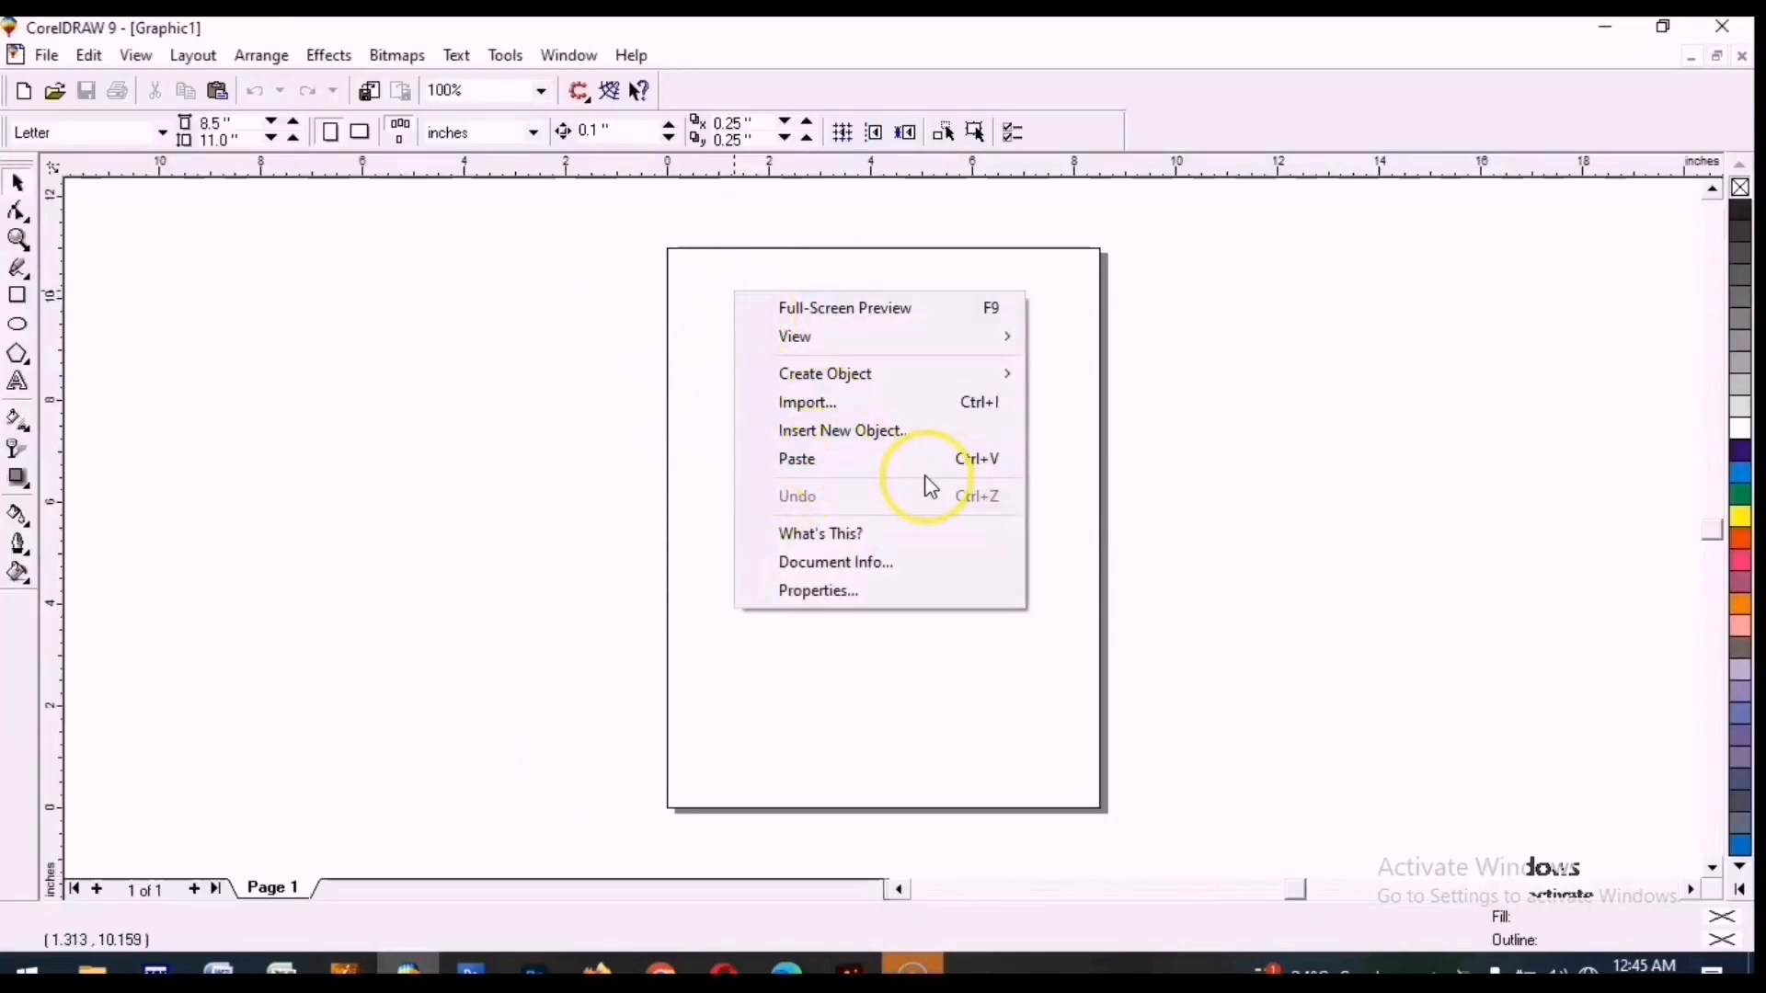
{"action": "left_click", "coordinate": [793, 467]}
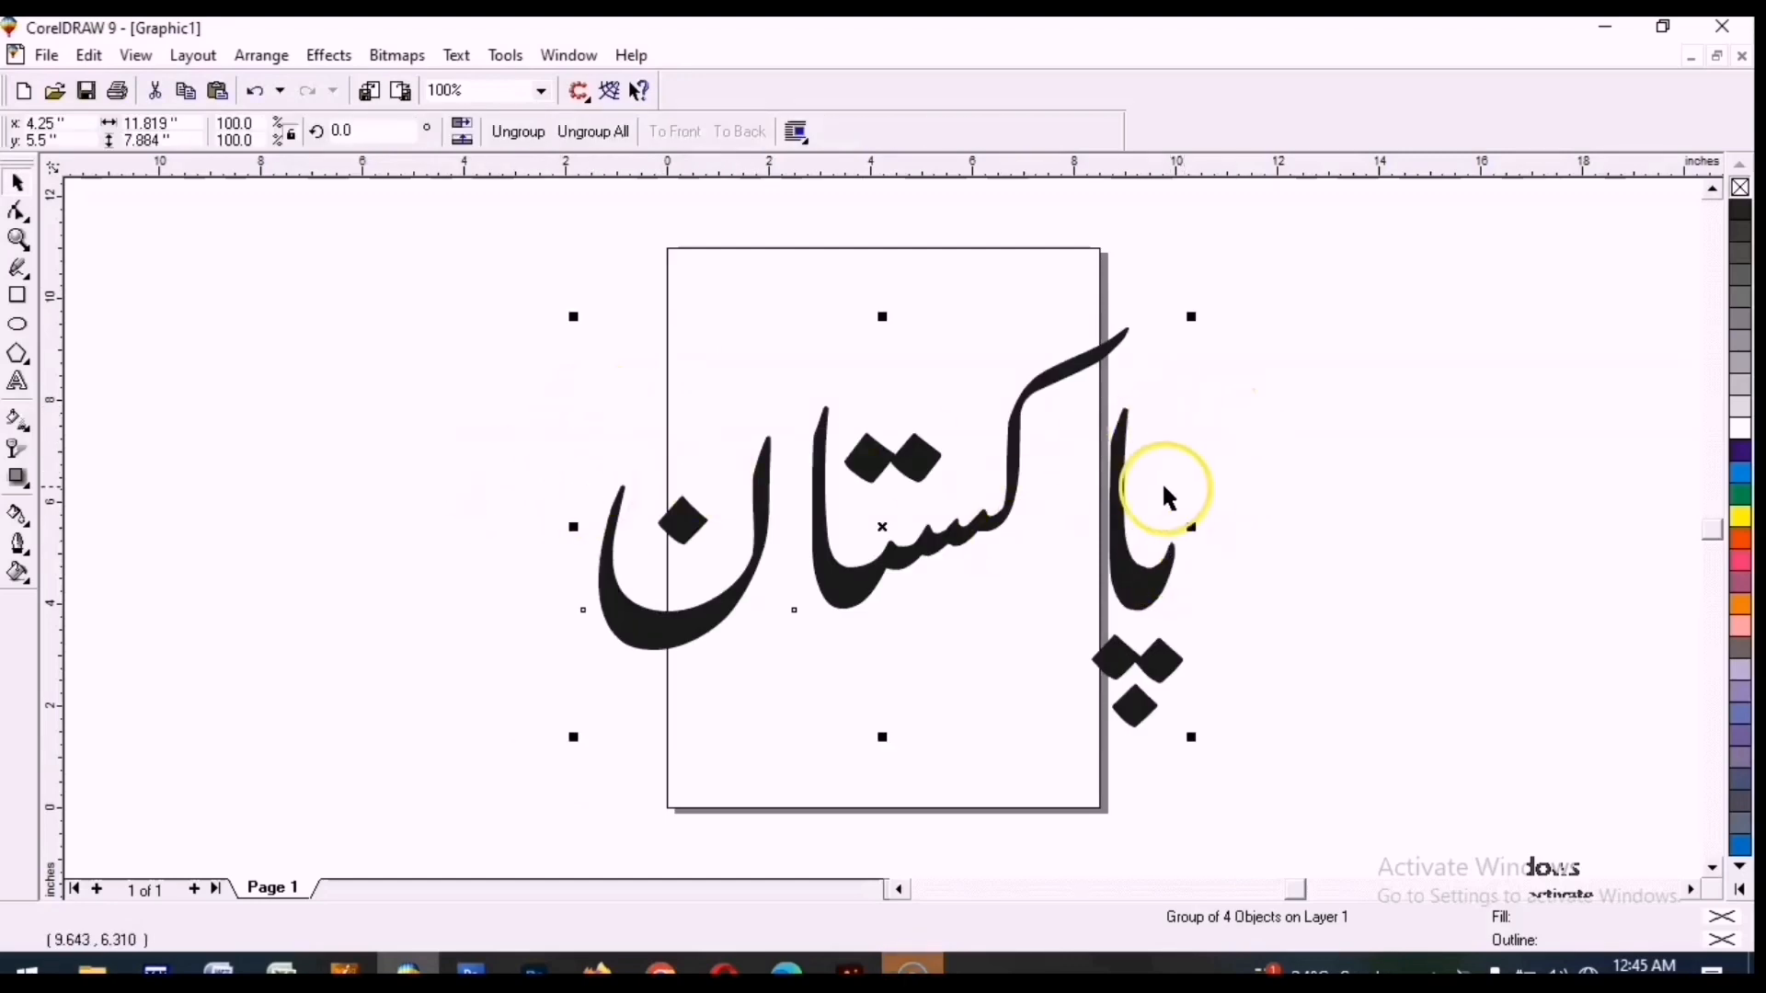
Scale the pasted word down to about 3.3 inches wide and move it to the top of the page.
{"action": "left_click", "coordinate": [835, 472]}
{"action": "left_click_drag", "start_coordinate": [851, 579], "coordinate": [749, 446]}
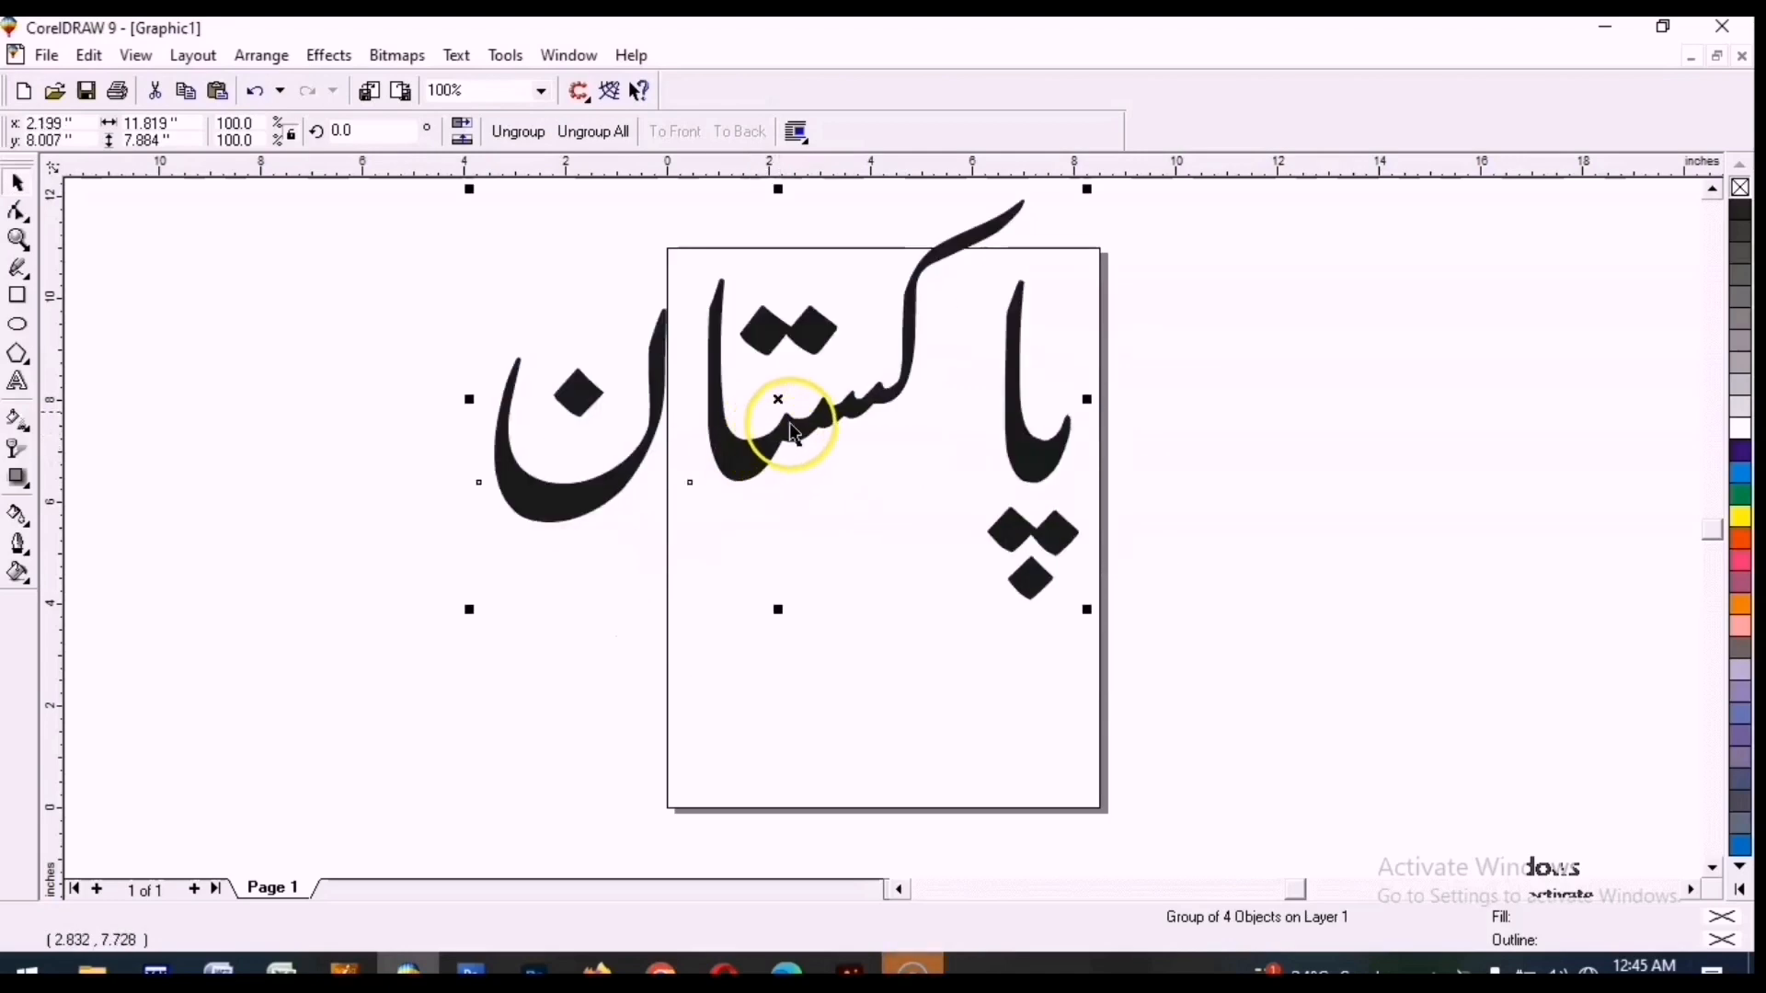
{"action": "left_click_drag", "start_coordinate": [1087, 190], "coordinate": [657, 387]}
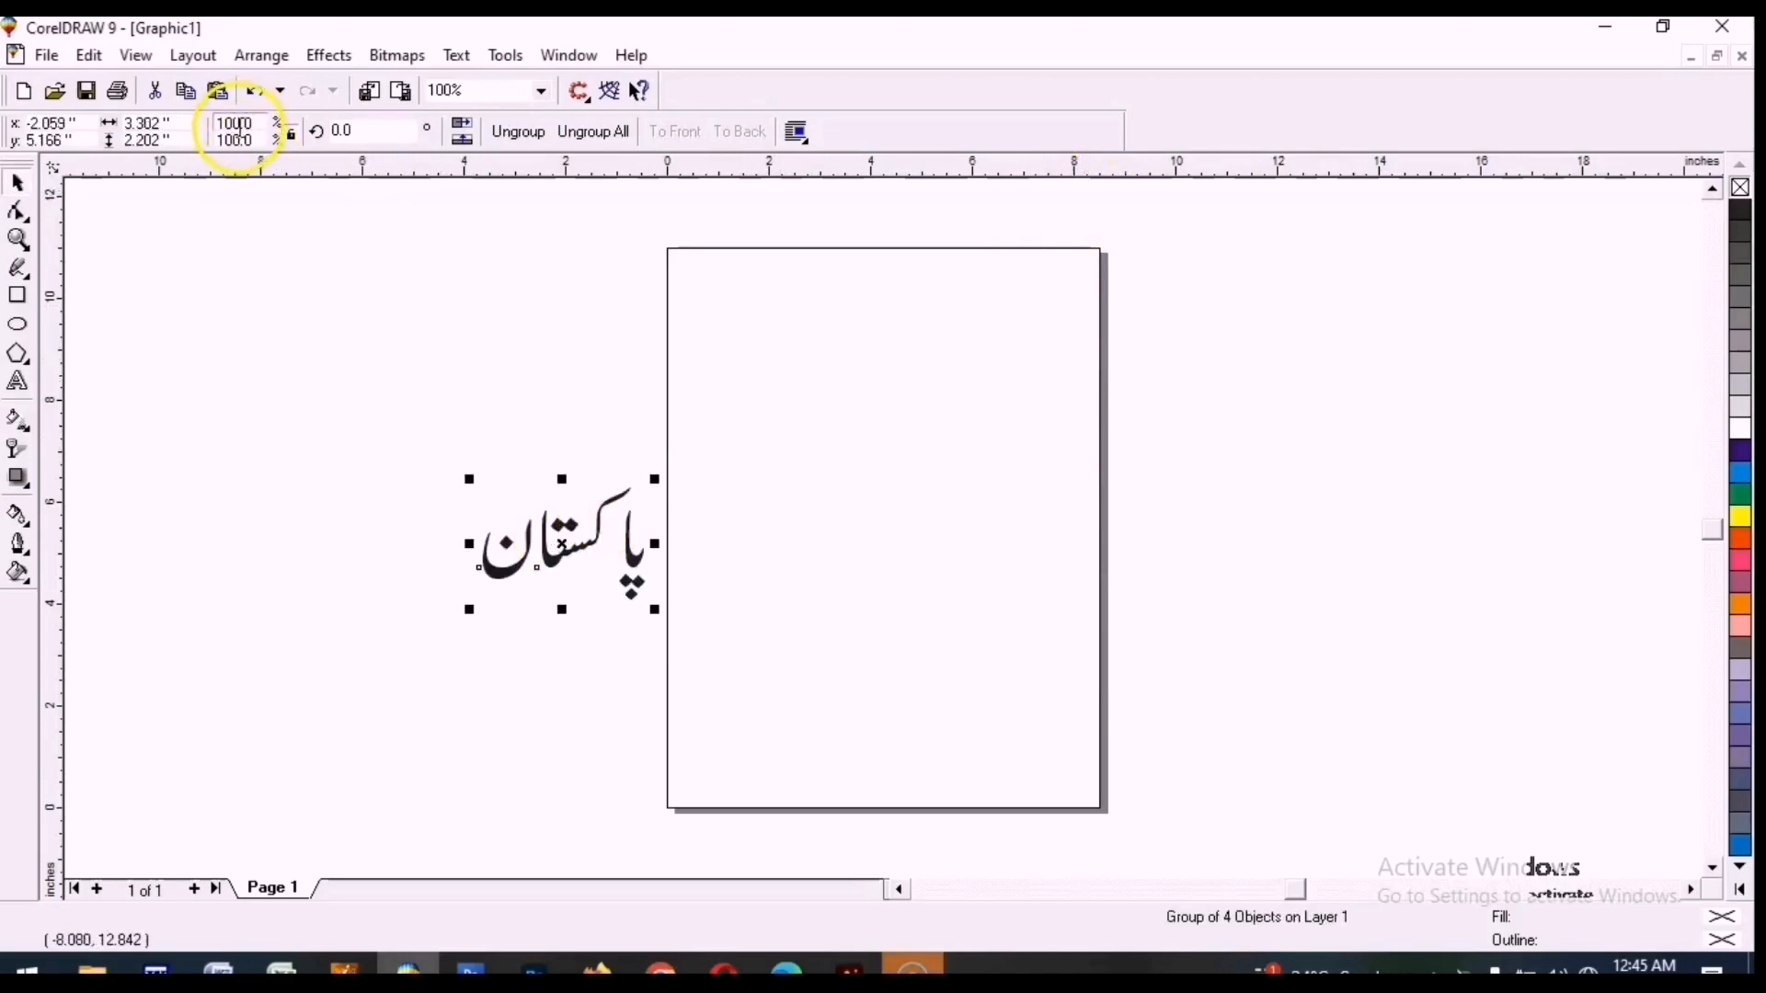
{"action": "left_click_drag", "start_coordinate": [567, 550], "coordinate": [868, 355]}
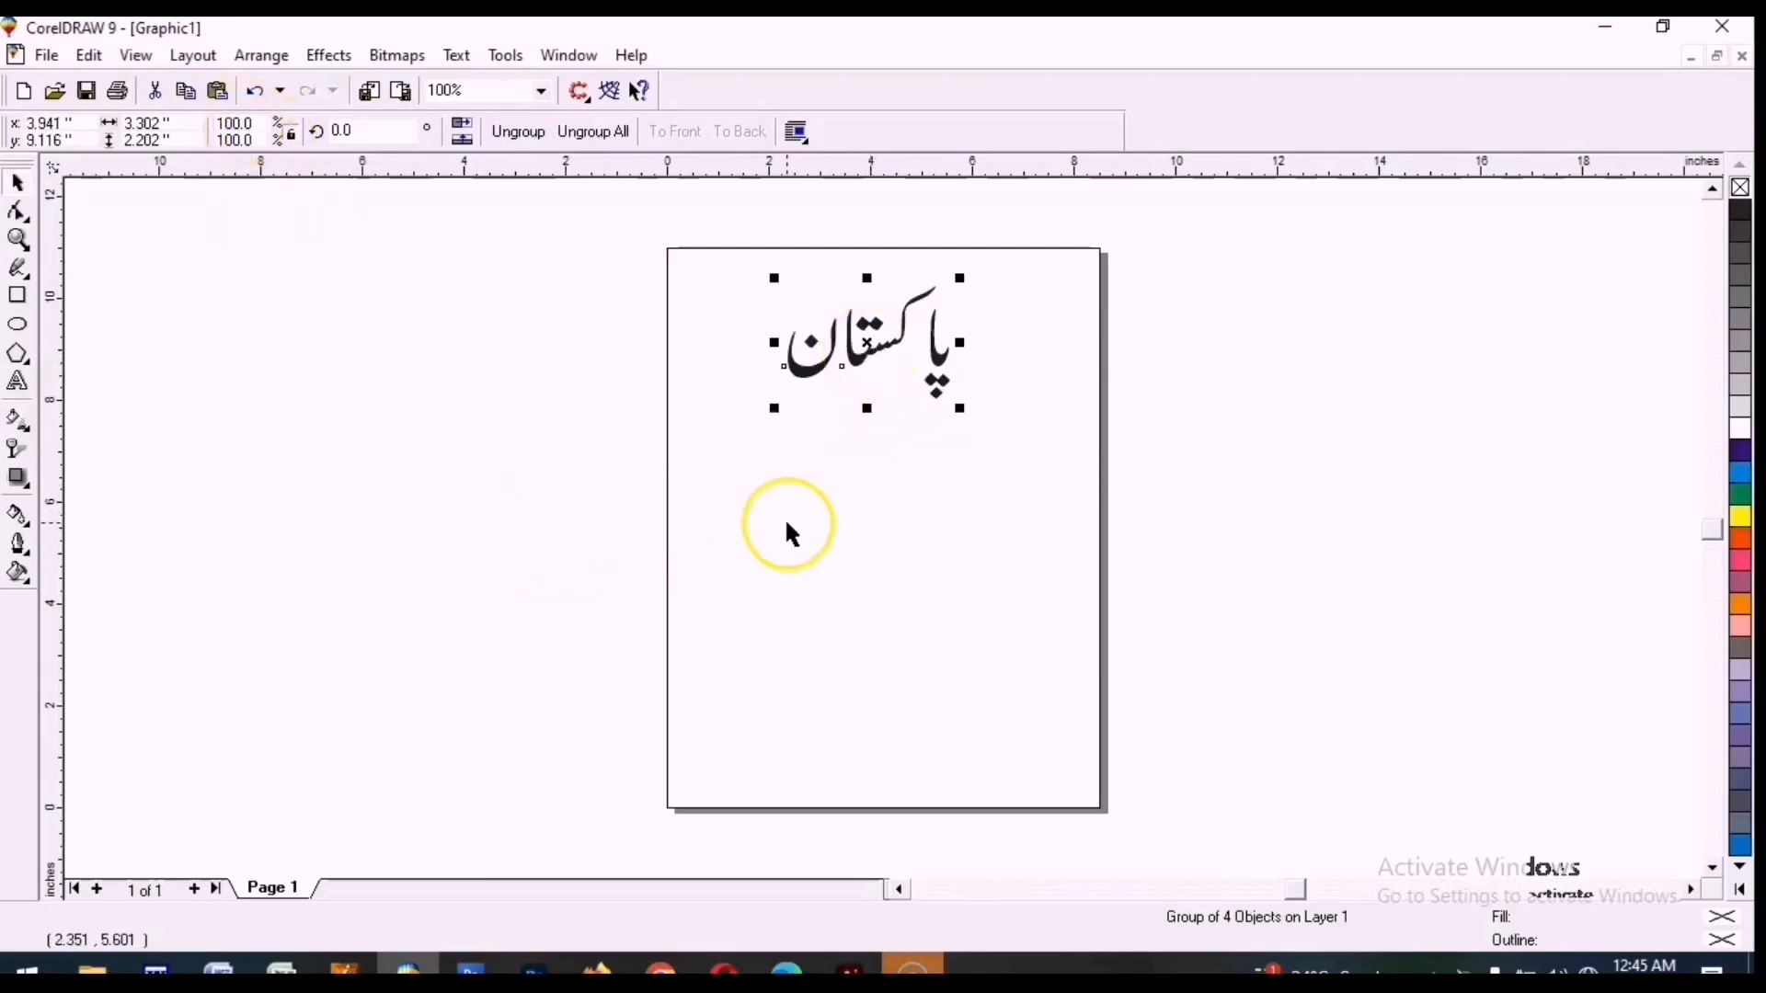
Zoom in on the word to examine the shapes and spacing of its letters closely.
{"action": "left_click", "coordinate": [786, 517]}
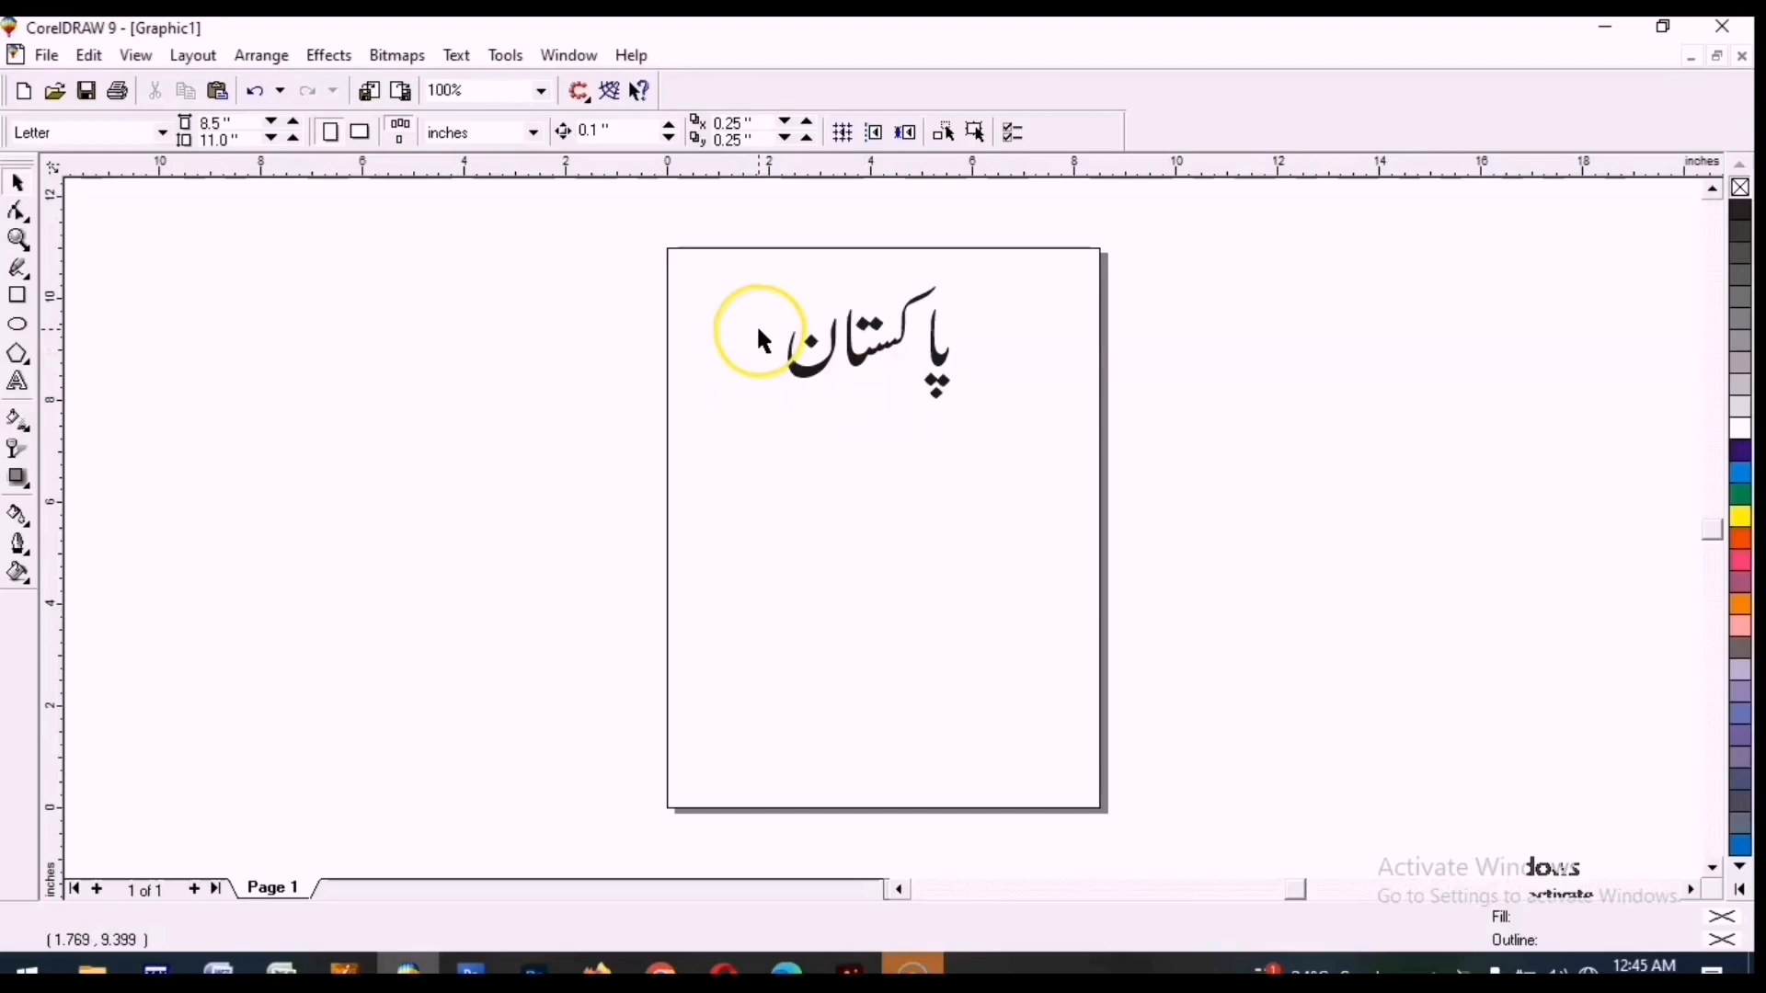
{"action": "key", "text": "F2"}
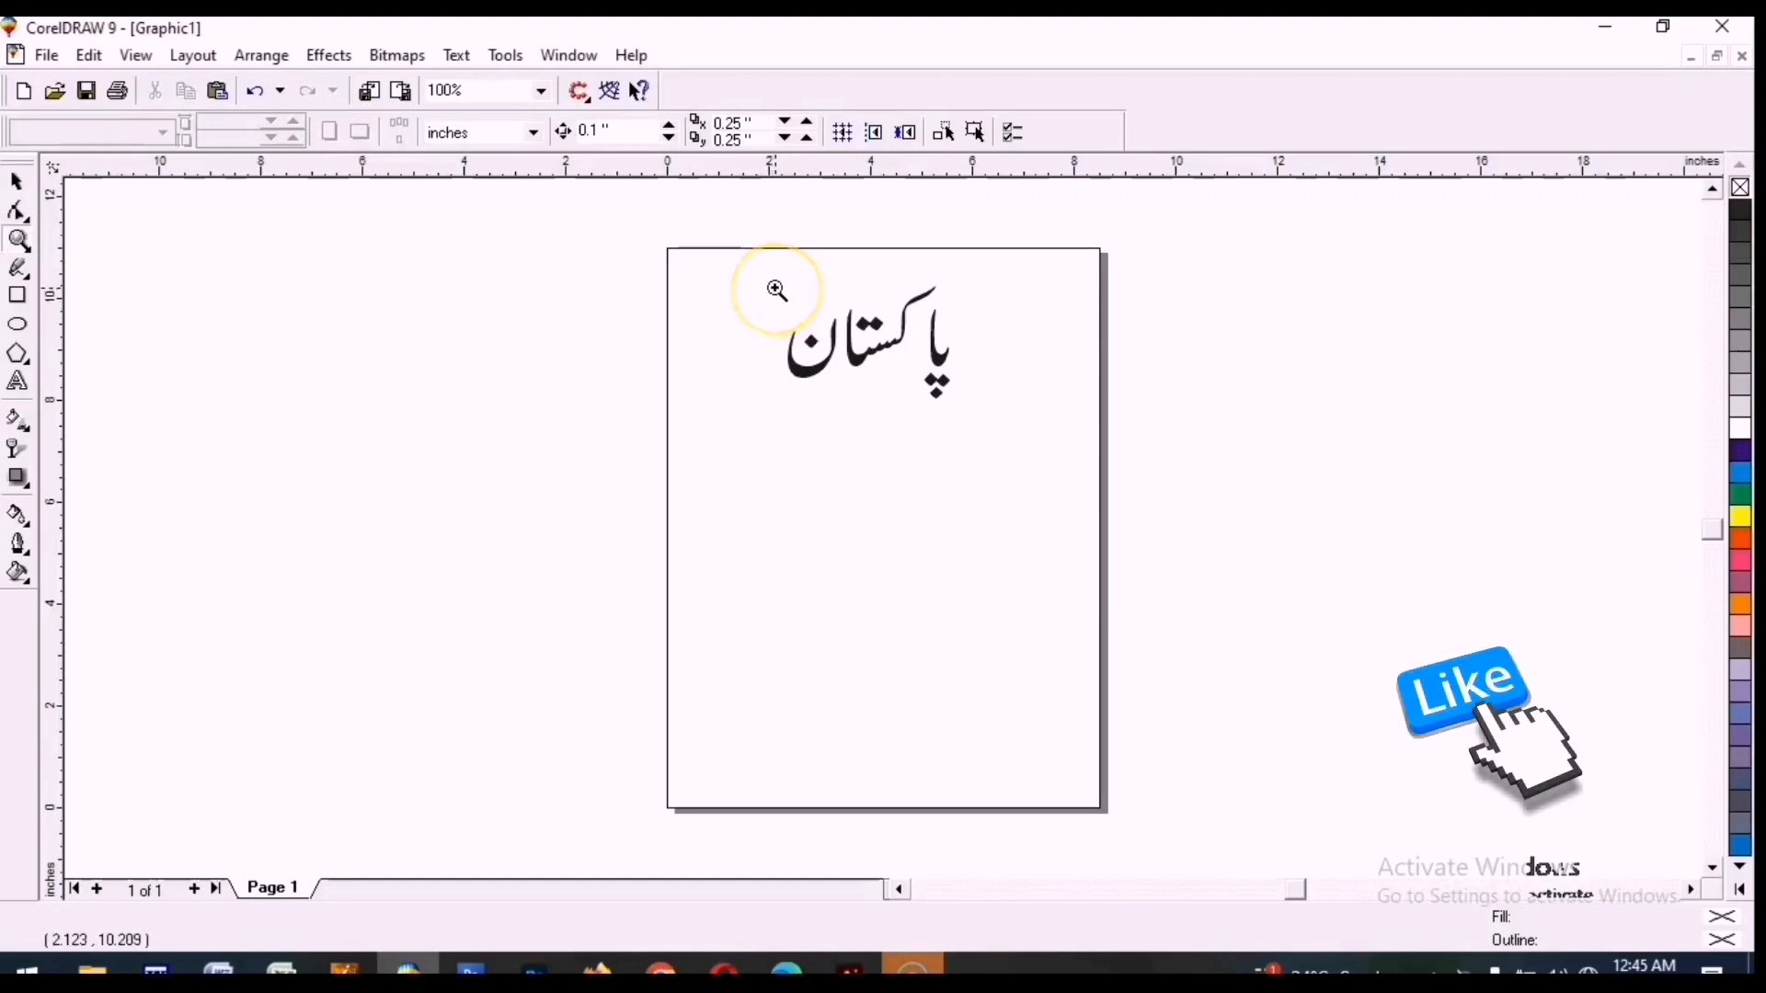
{"action": "left_click_drag", "start_coordinate": [781, 275], "coordinate": [991, 430]}
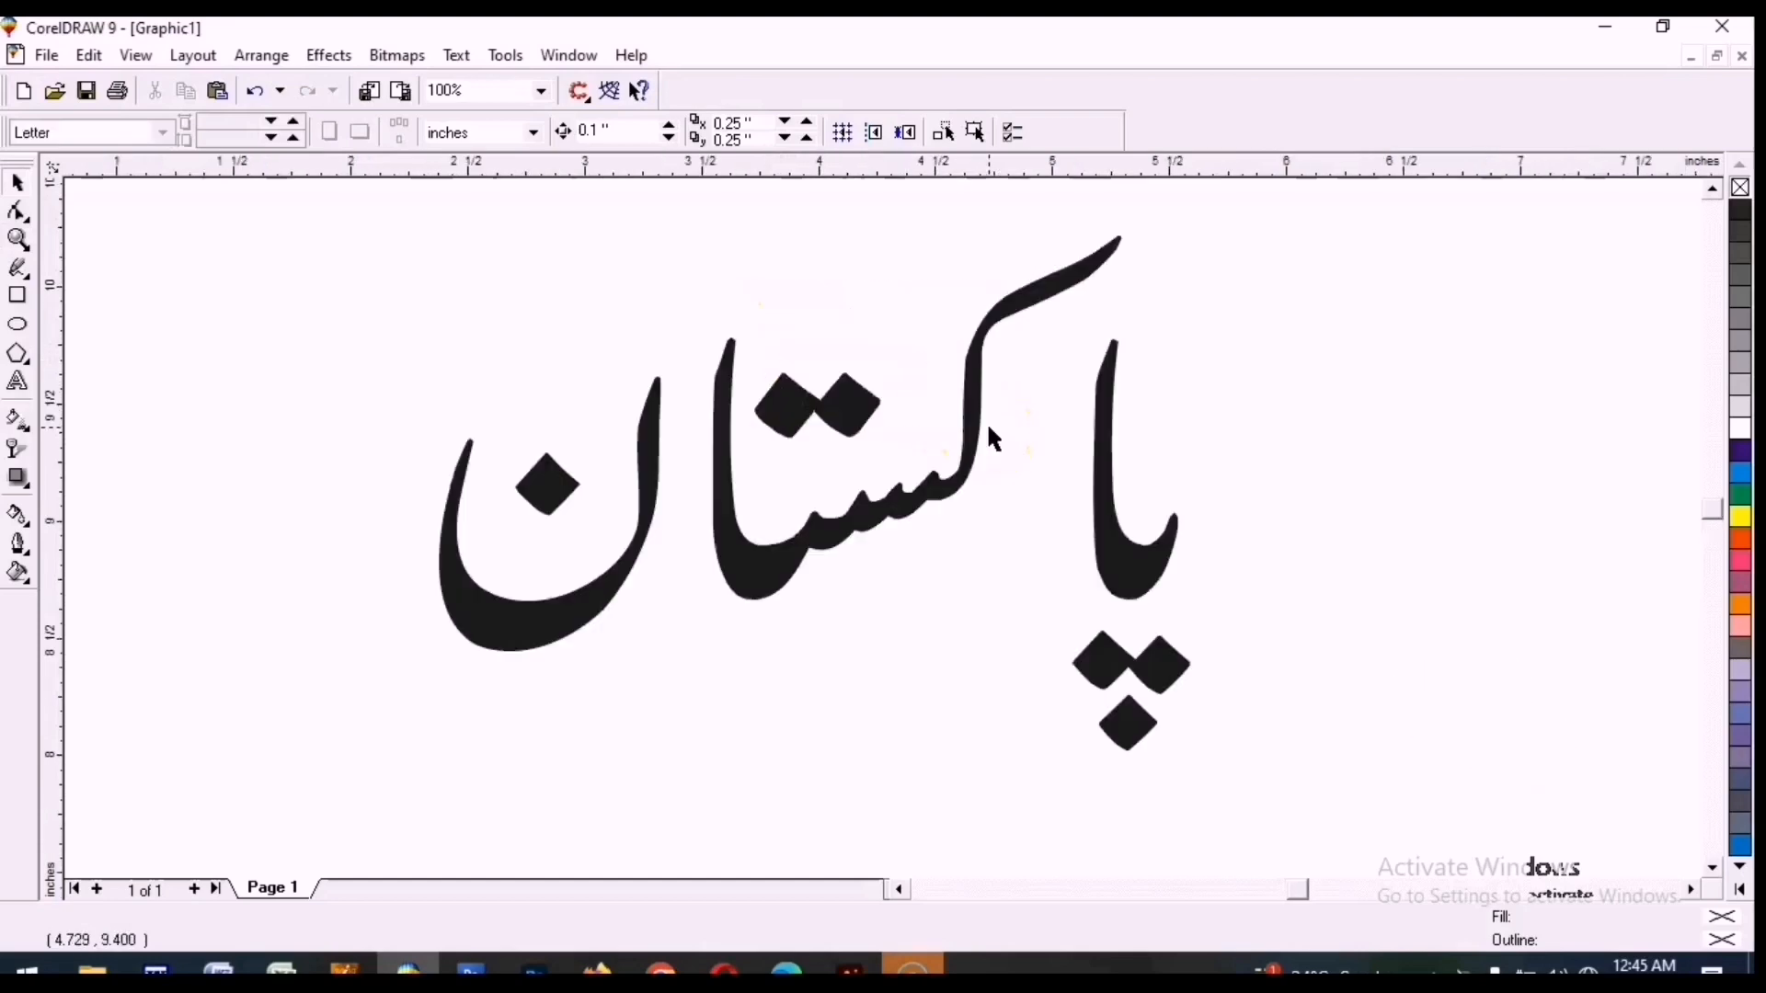
{"action": "key", "text": "F2"}
{"action": "left_click_drag", "start_coordinate": [593, 270], "coordinate": [810, 506]}
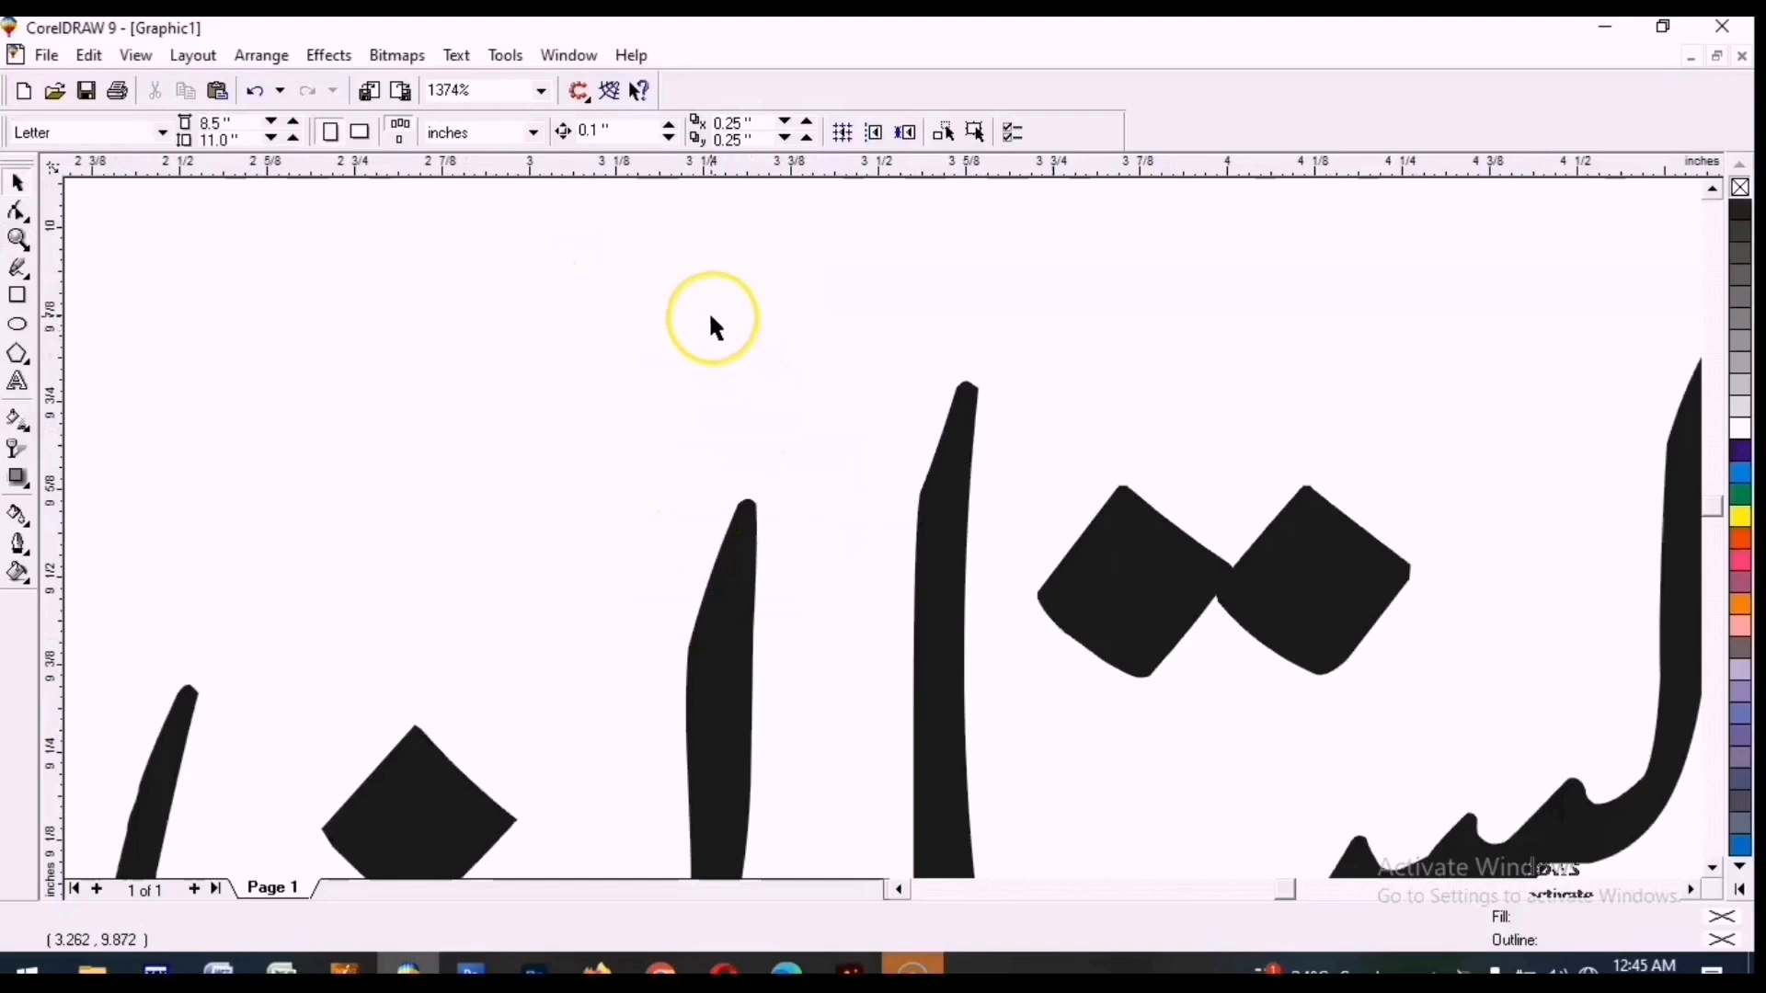
{"action": "key", "text": "F2"}
{"action": "left_click", "coordinate": [1004, 477]}
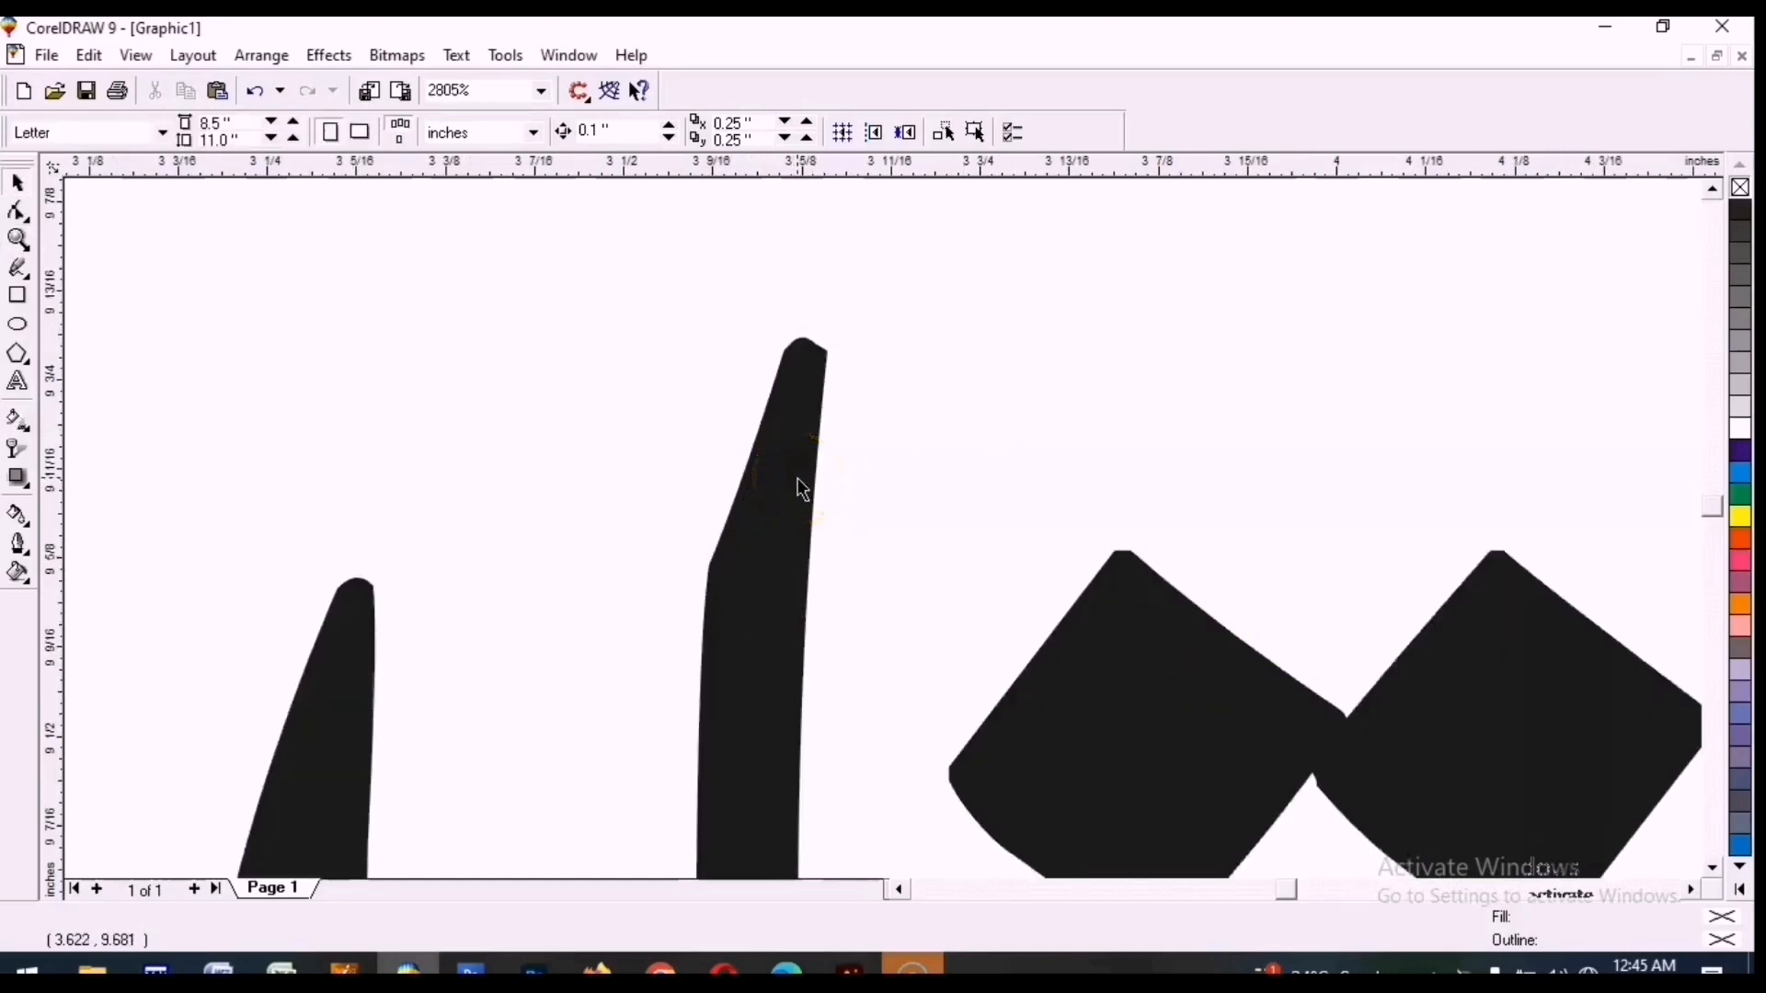
{"action": "key", "text": "F3"}
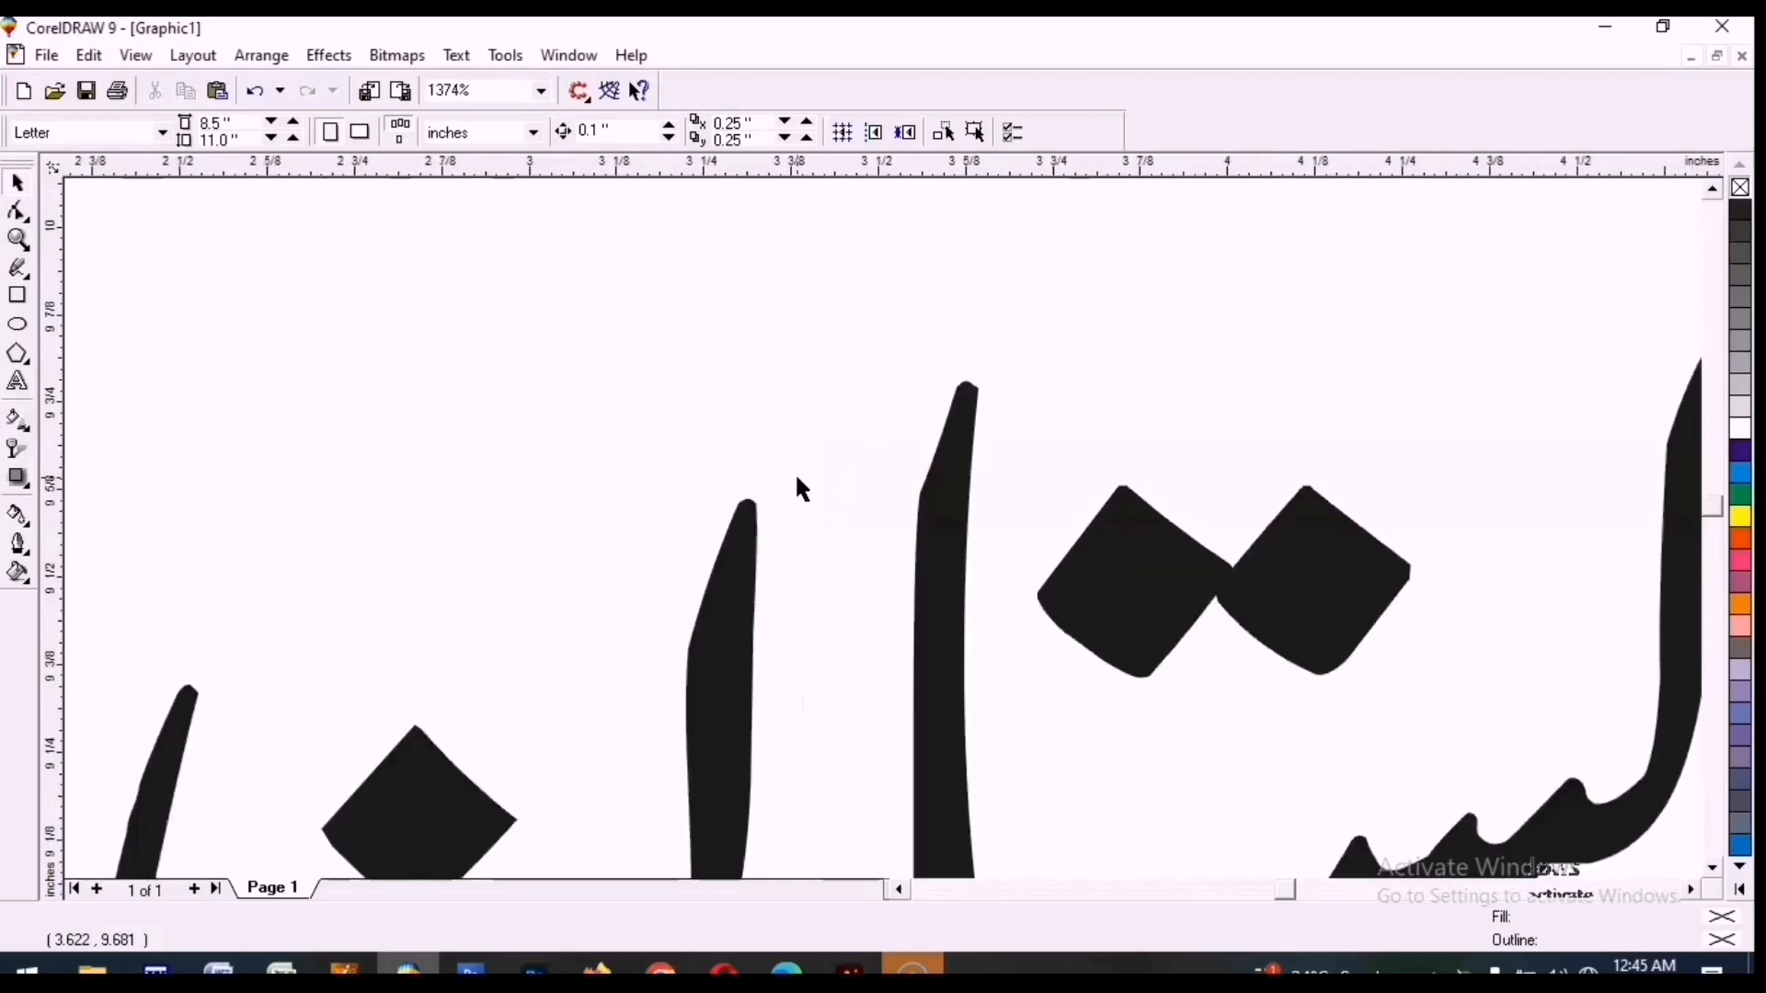
{"action": "key", "text": "F3"}
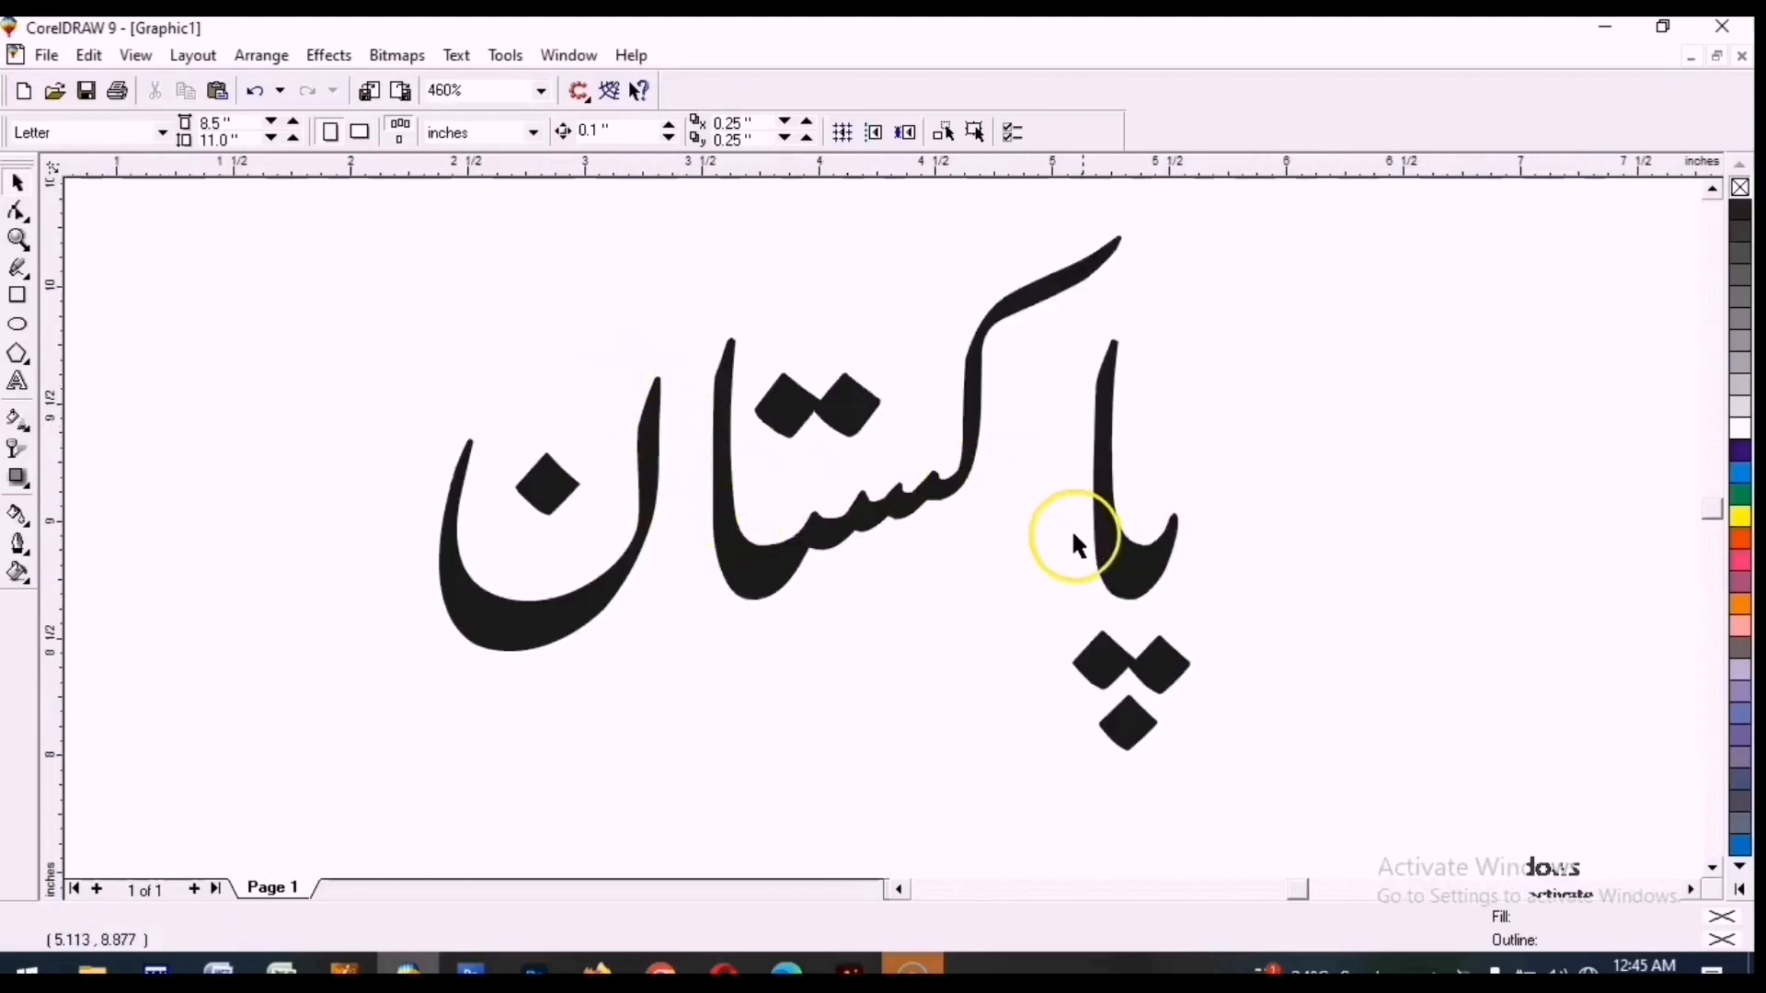
Nudge the word slightly left on the page and return to the full page view.
{"action": "left_click", "coordinate": [1139, 574]}
{"action": "left_click_drag", "start_coordinate": [1134, 565], "coordinate": [967, 565]}
{"action": "key", "text": "F3"}
{"action": "left_click", "coordinate": [1001, 420]}
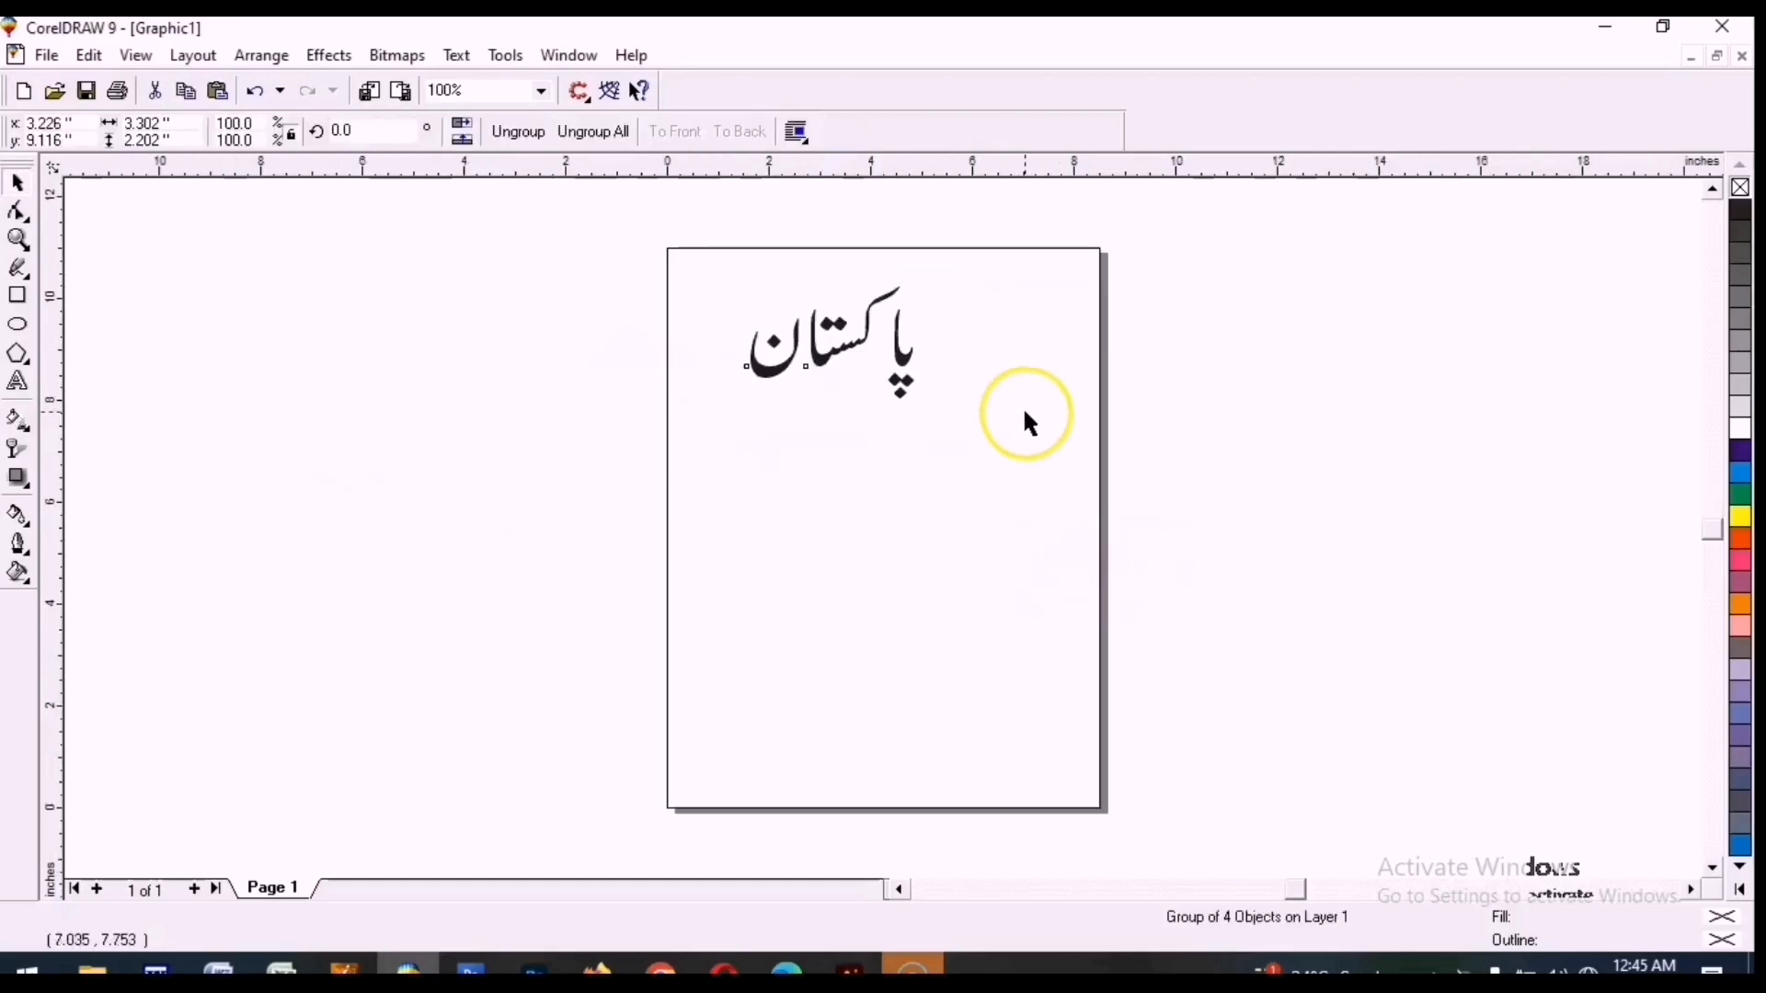
Zoom in on the word, select it and ungroup its letters.
{"action": "key", "text": "F2"}
{"action": "left_click_drag", "start_coordinate": [1009, 433], "coordinate": [678, 236]}
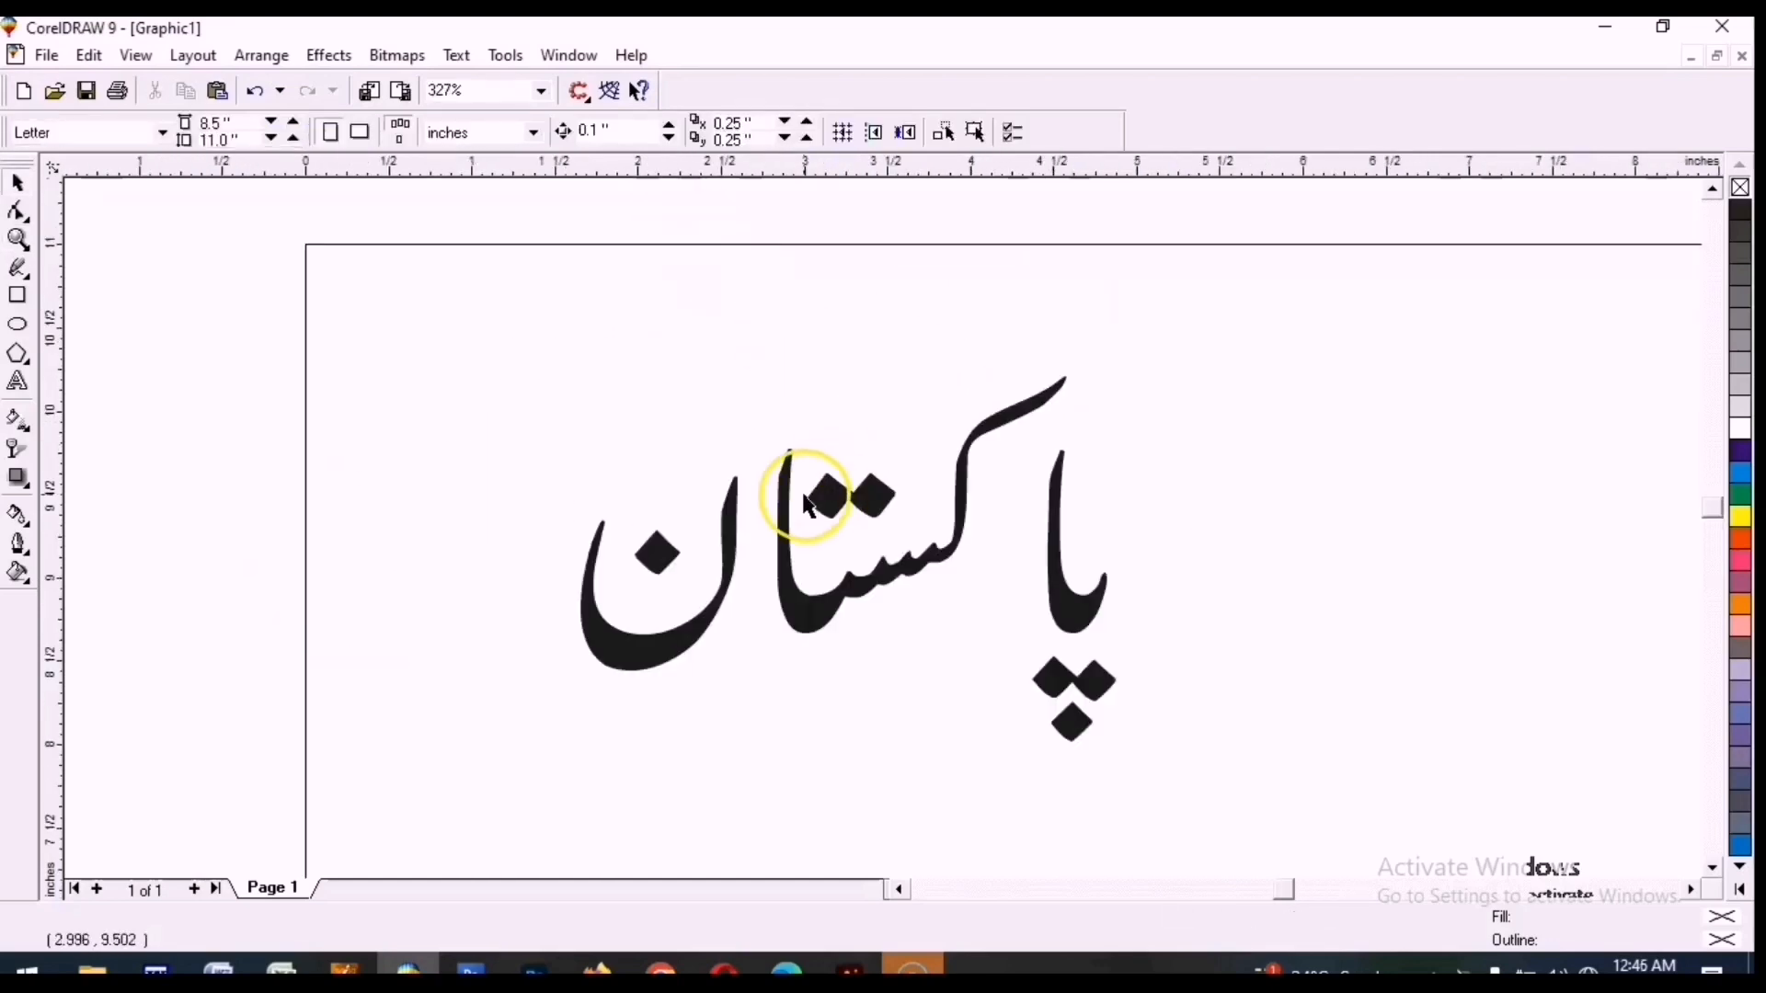
{"action": "left_click", "coordinate": [792, 626]}
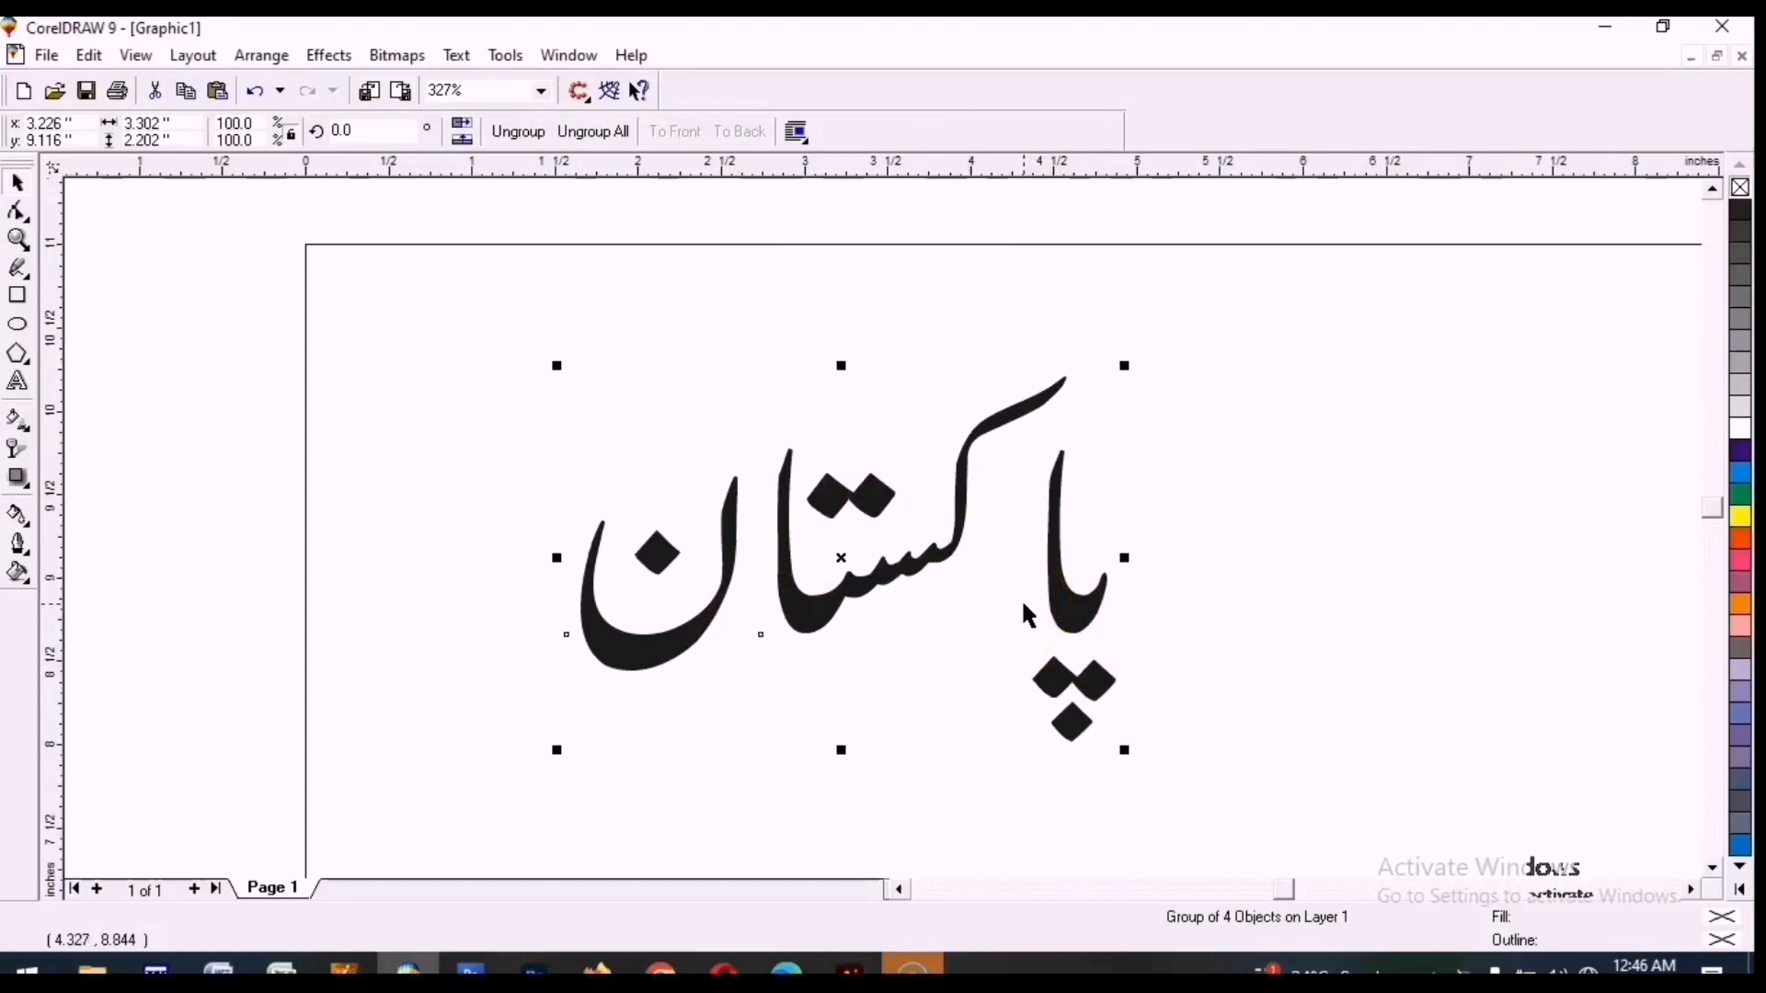
{"action": "left_click", "coordinate": [1099, 635]}
{"action": "left_click", "coordinate": [1098, 620]}
{"action": "left_click", "coordinate": [918, 569]}
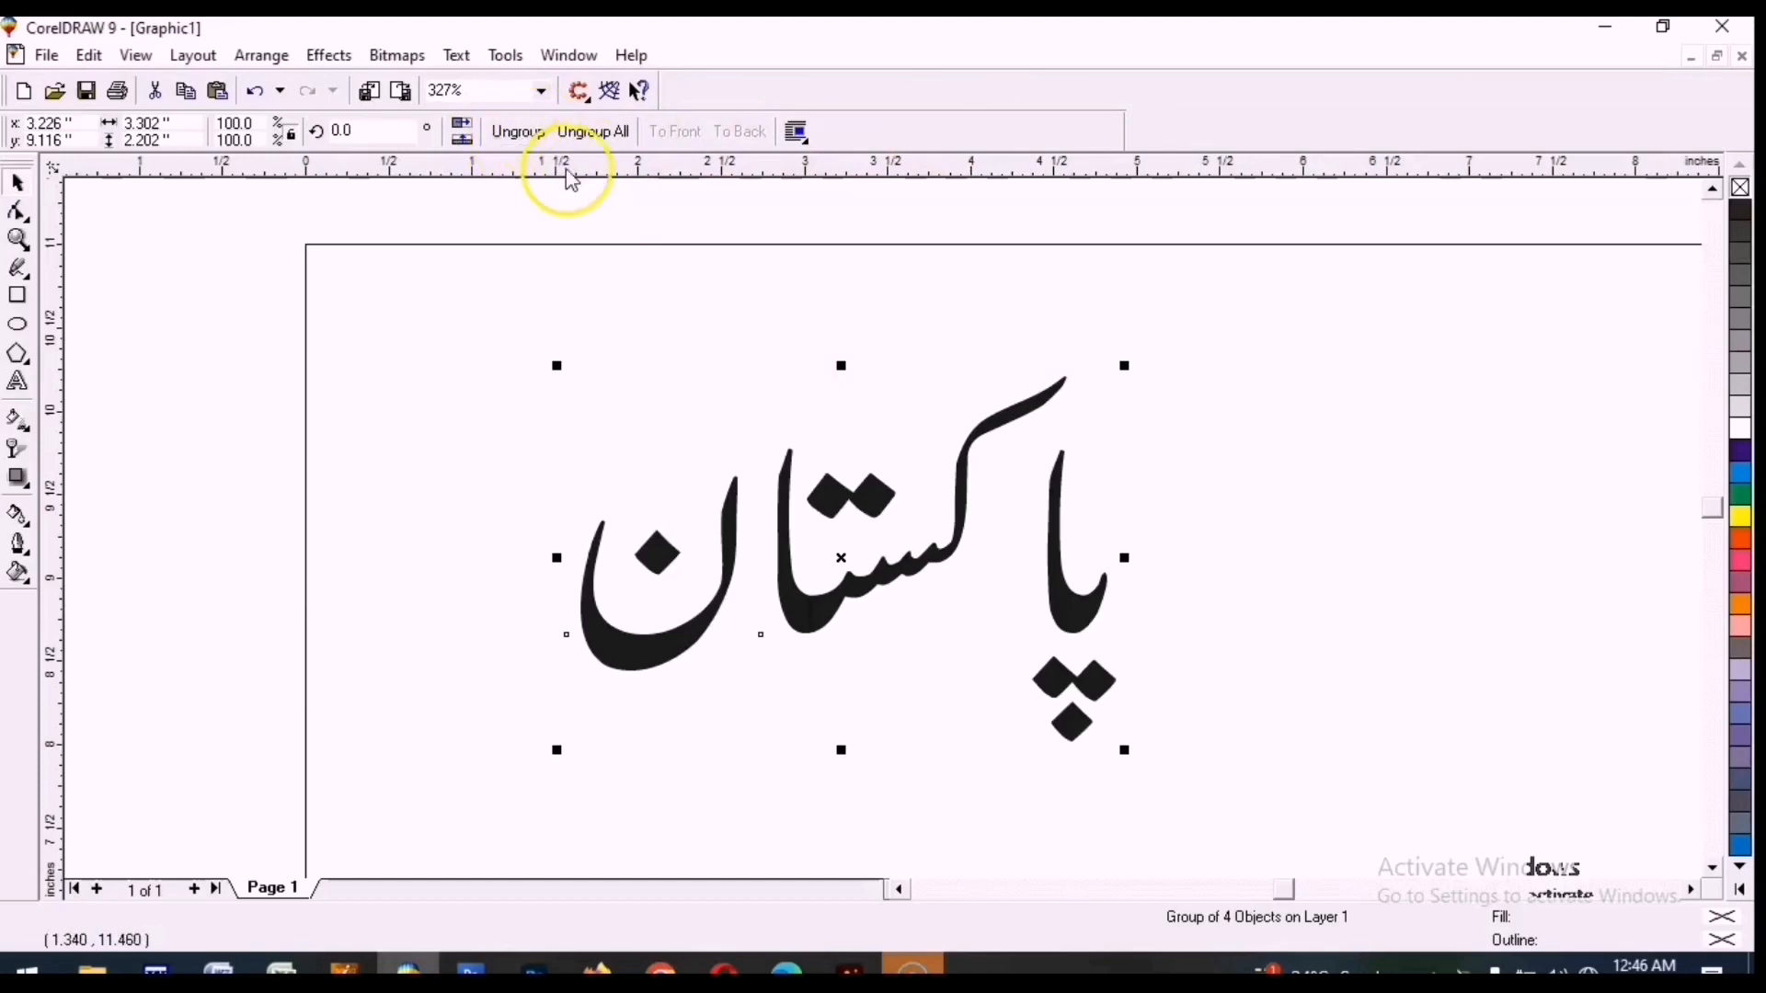
Move the initial letter پ left and the final ن slightly right to adjust the word's letter spacing.
{"action": "left_click", "coordinate": [1195, 598]}
{"action": "left_click", "coordinate": [1088, 620]}
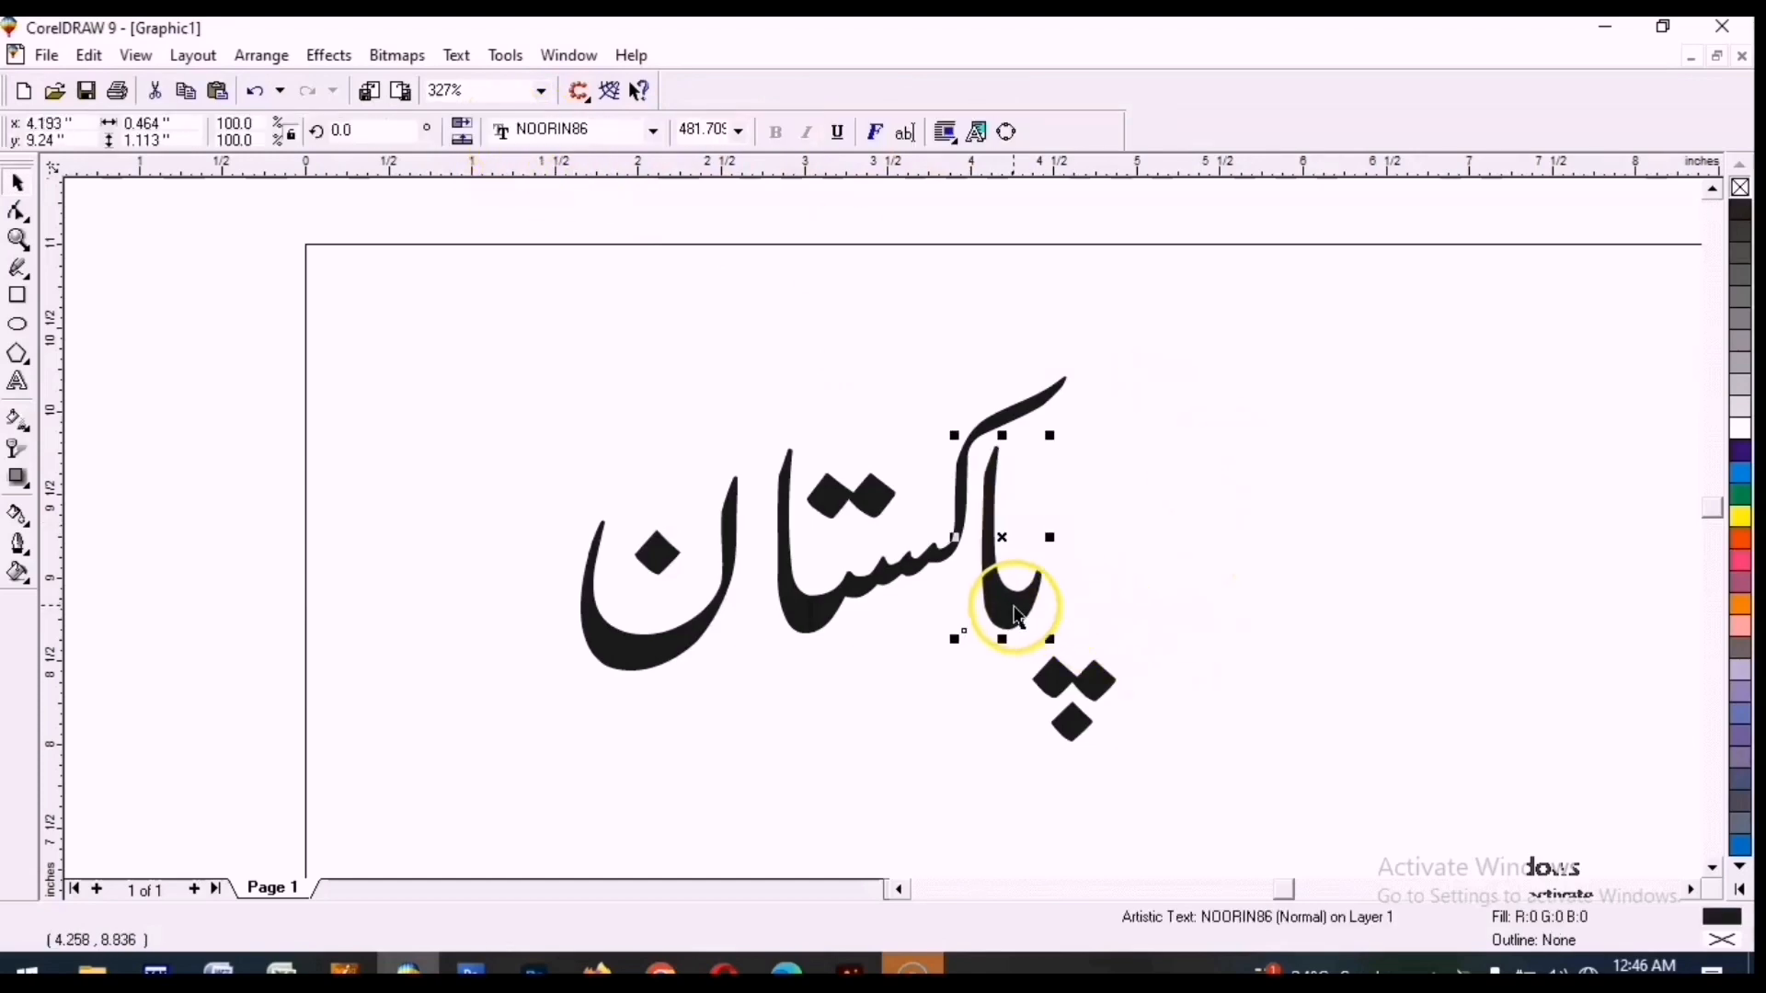
{"action": "left_click", "coordinate": [1113, 686], "text": "shift"}
{"action": "left_click_drag", "start_coordinate": [1088, 603], "coordinate": [1033, 598]}
{"action": "left_click", "coordinate": [671, 677]}
{"action": "left_click_drag", "start_coordinate": [643, 664], "coordinate": [663, 663]}
{"action": "left_click", "coordinate": [615, 438]}
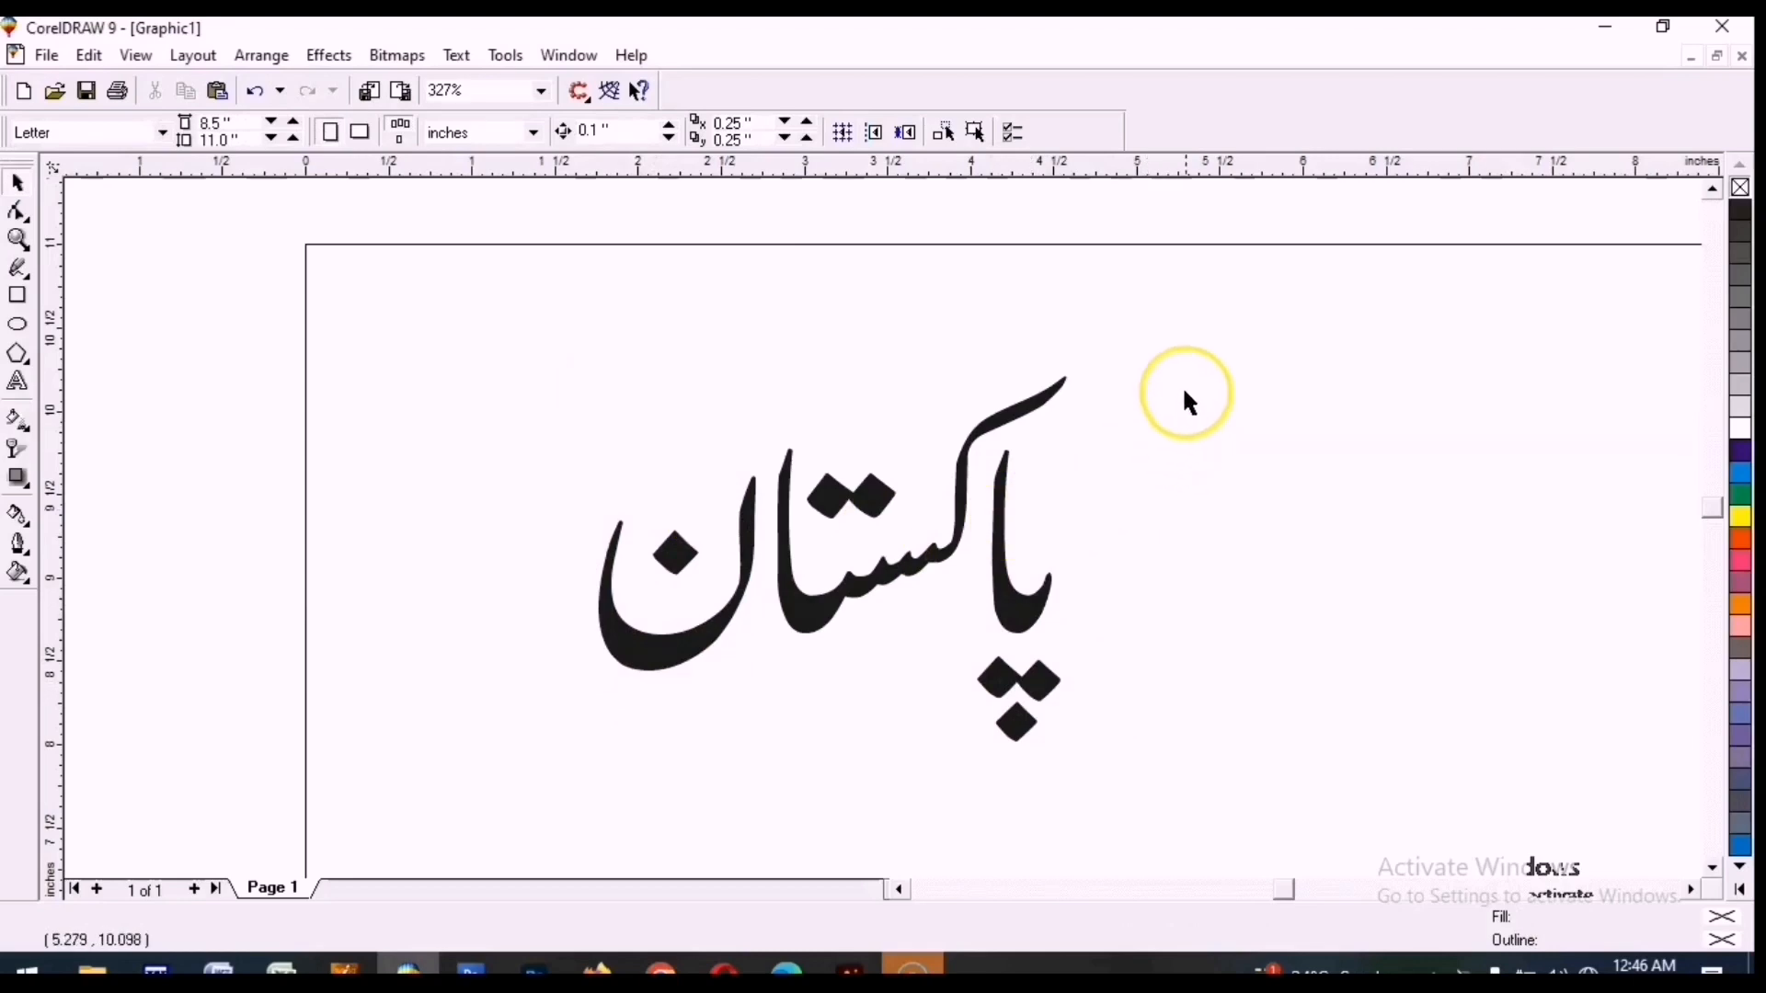
Select all the letters, group them, move the group up and right, and zoom to the page.
{"action": "left_click_drag", "start_coordinate": [1330, 305], "coordinate": [475, 813]}
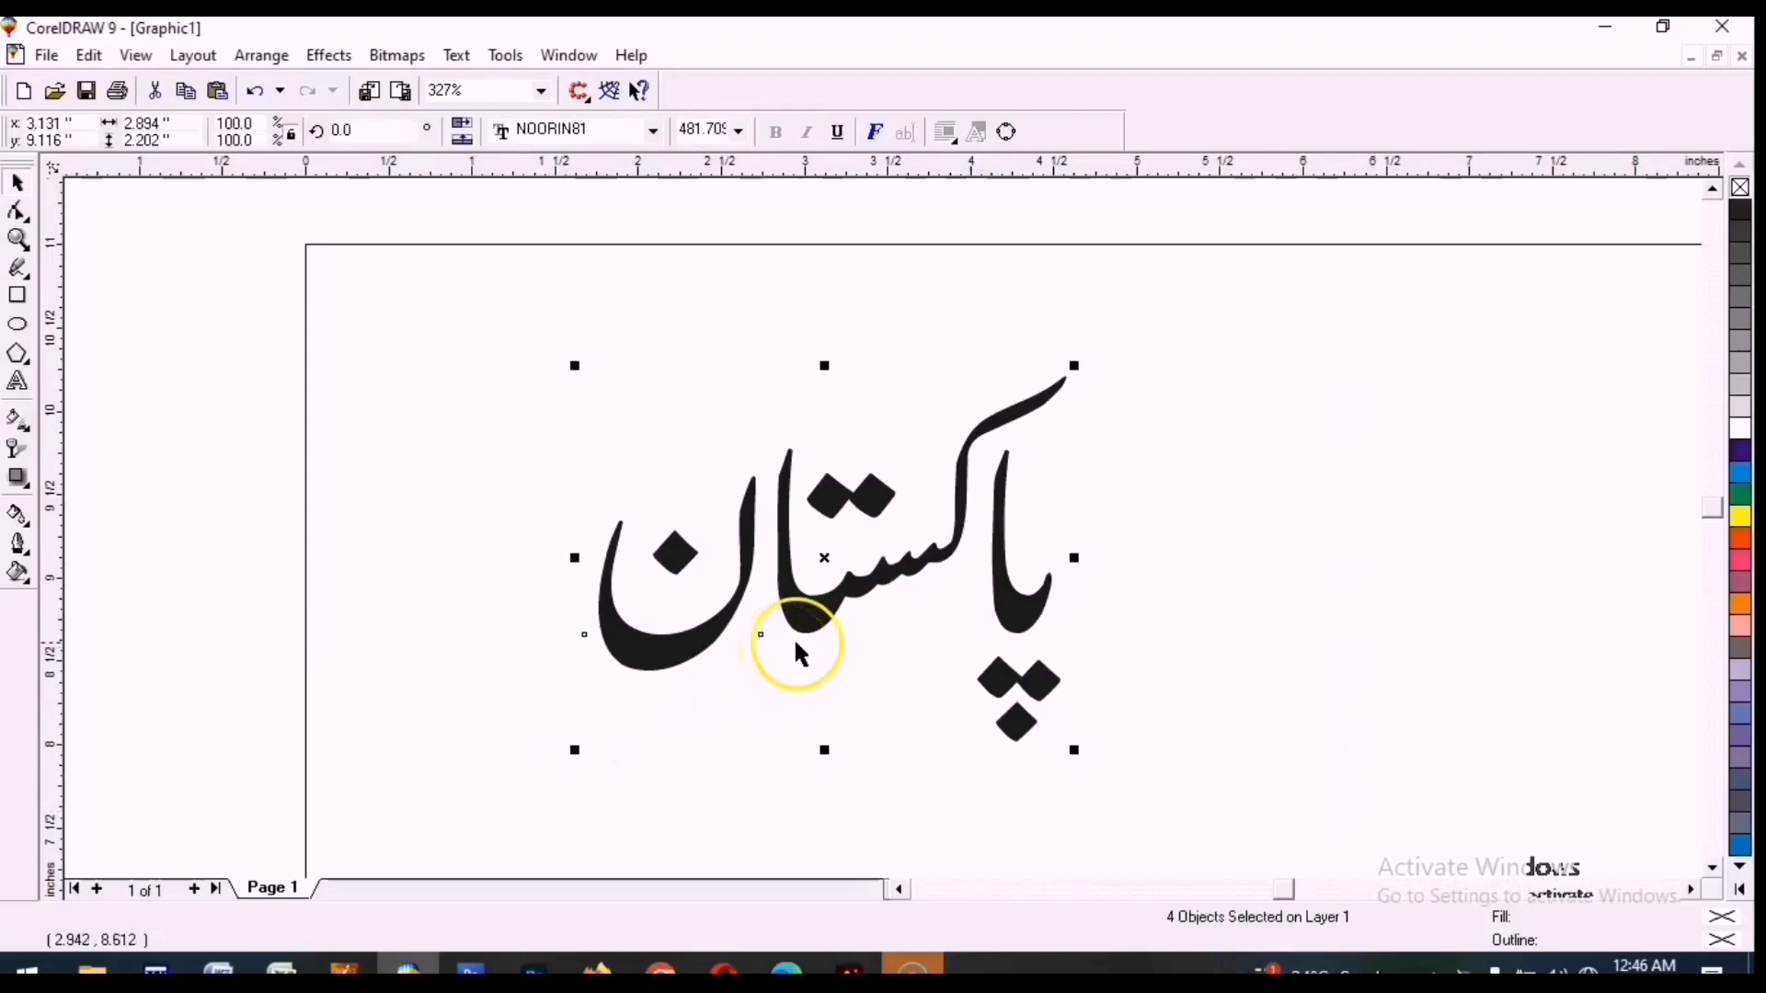
{"action": "key", "text": "ctrl+g"}
{"action": "left_click", "coordinate": [786, 692]}
{"action": "left_click_drag", "start_coordinate": [791, 612], "coordinate": [911, 525]}
{"action": "left_click", "coordinate": [572, 501]}
{"action": "key", "text": "shift+F4"}
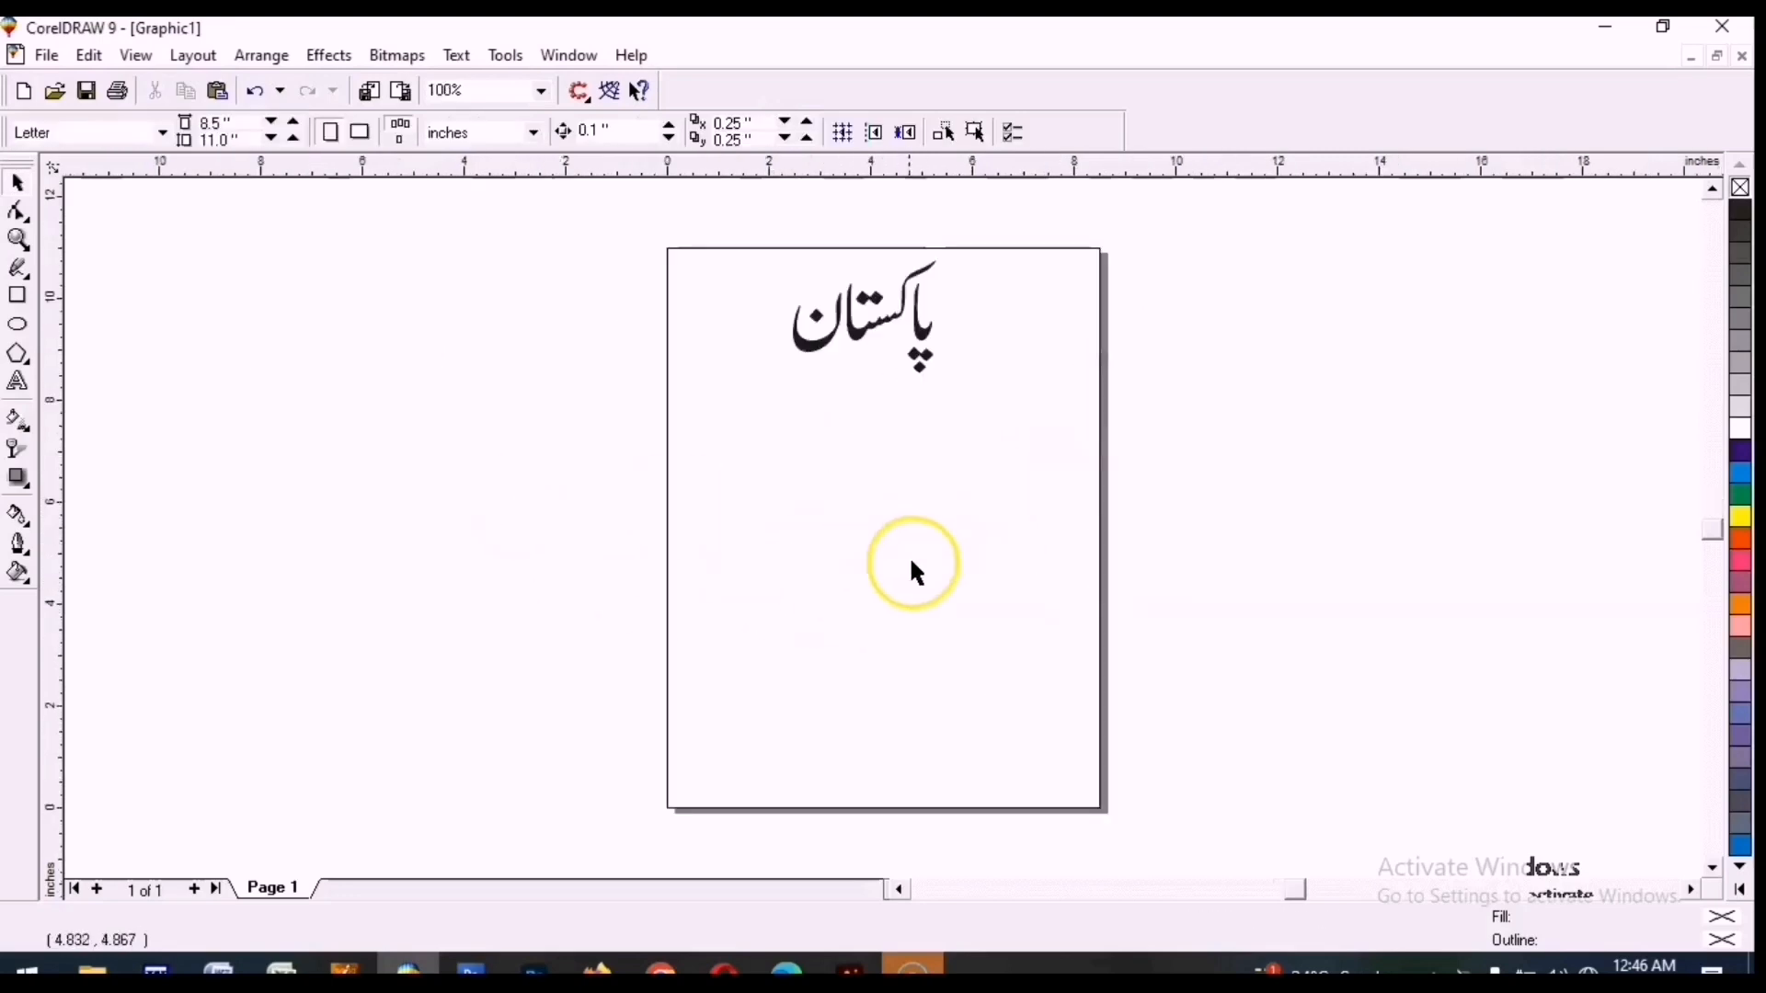
Zoom out repeatedly to the smallest view and dismiss the zoom-limit notice.
{"action": "key", "text": "F3"}
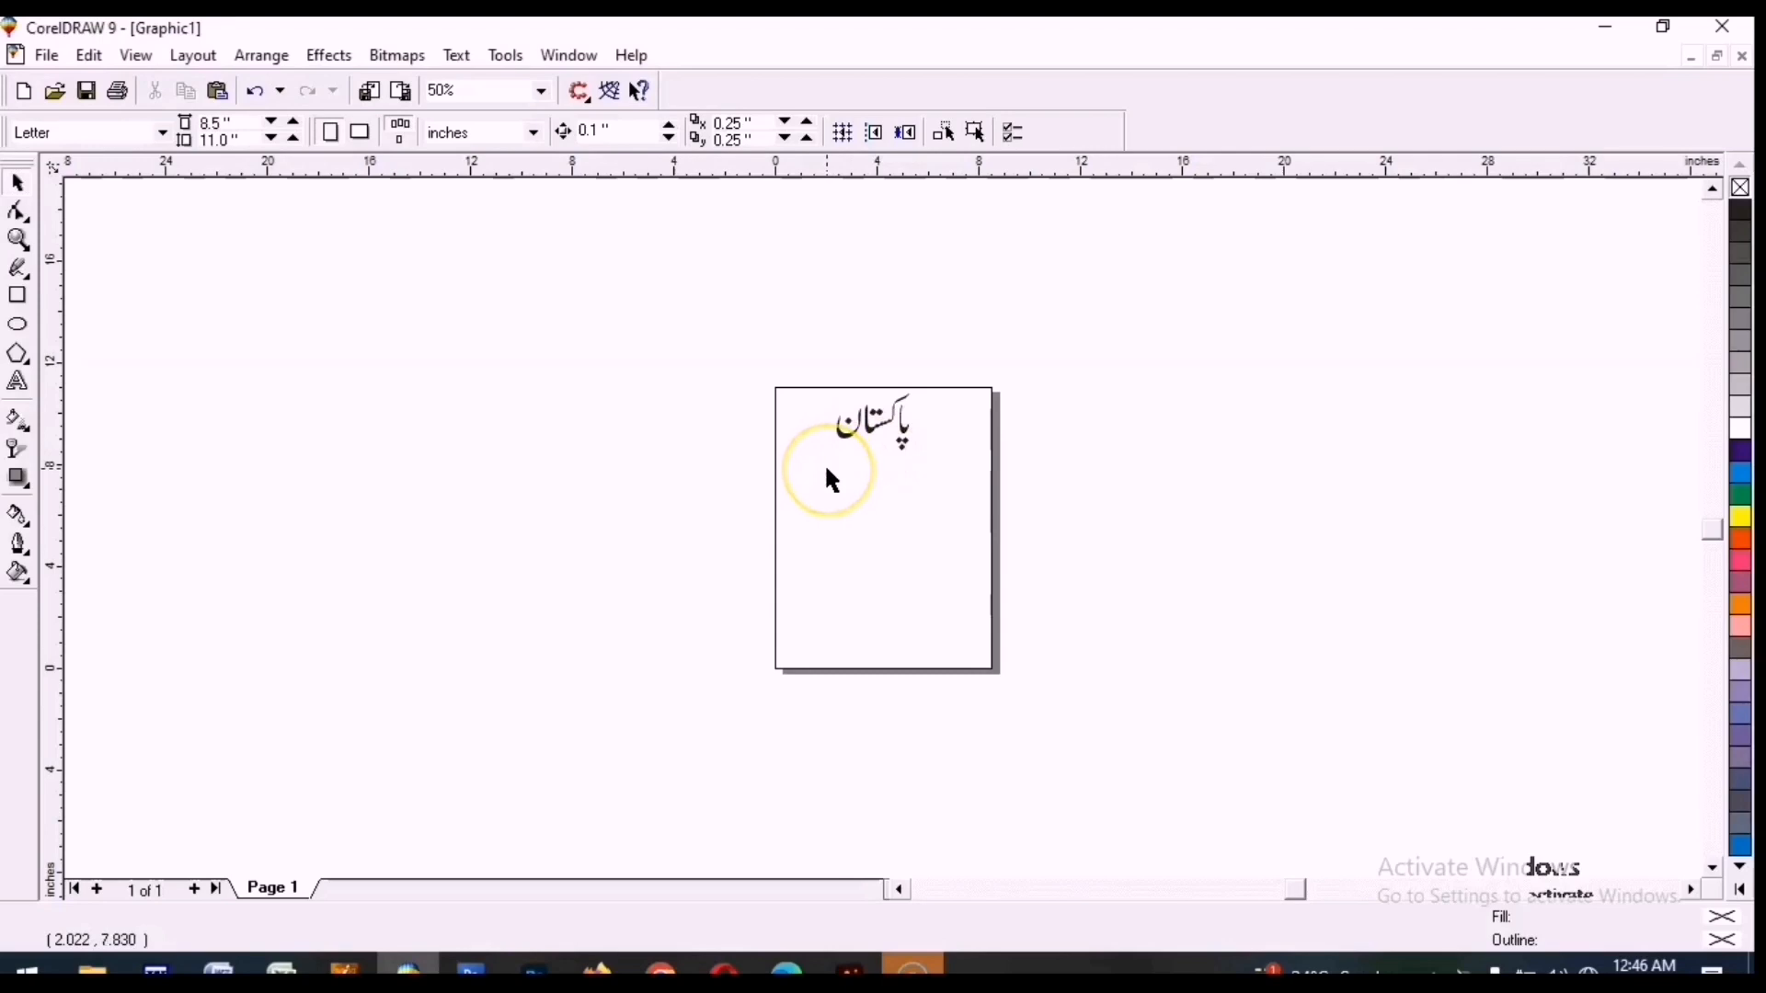
{"action": "key", "text": "F3"}
{"action": "key", "text": "F3"}
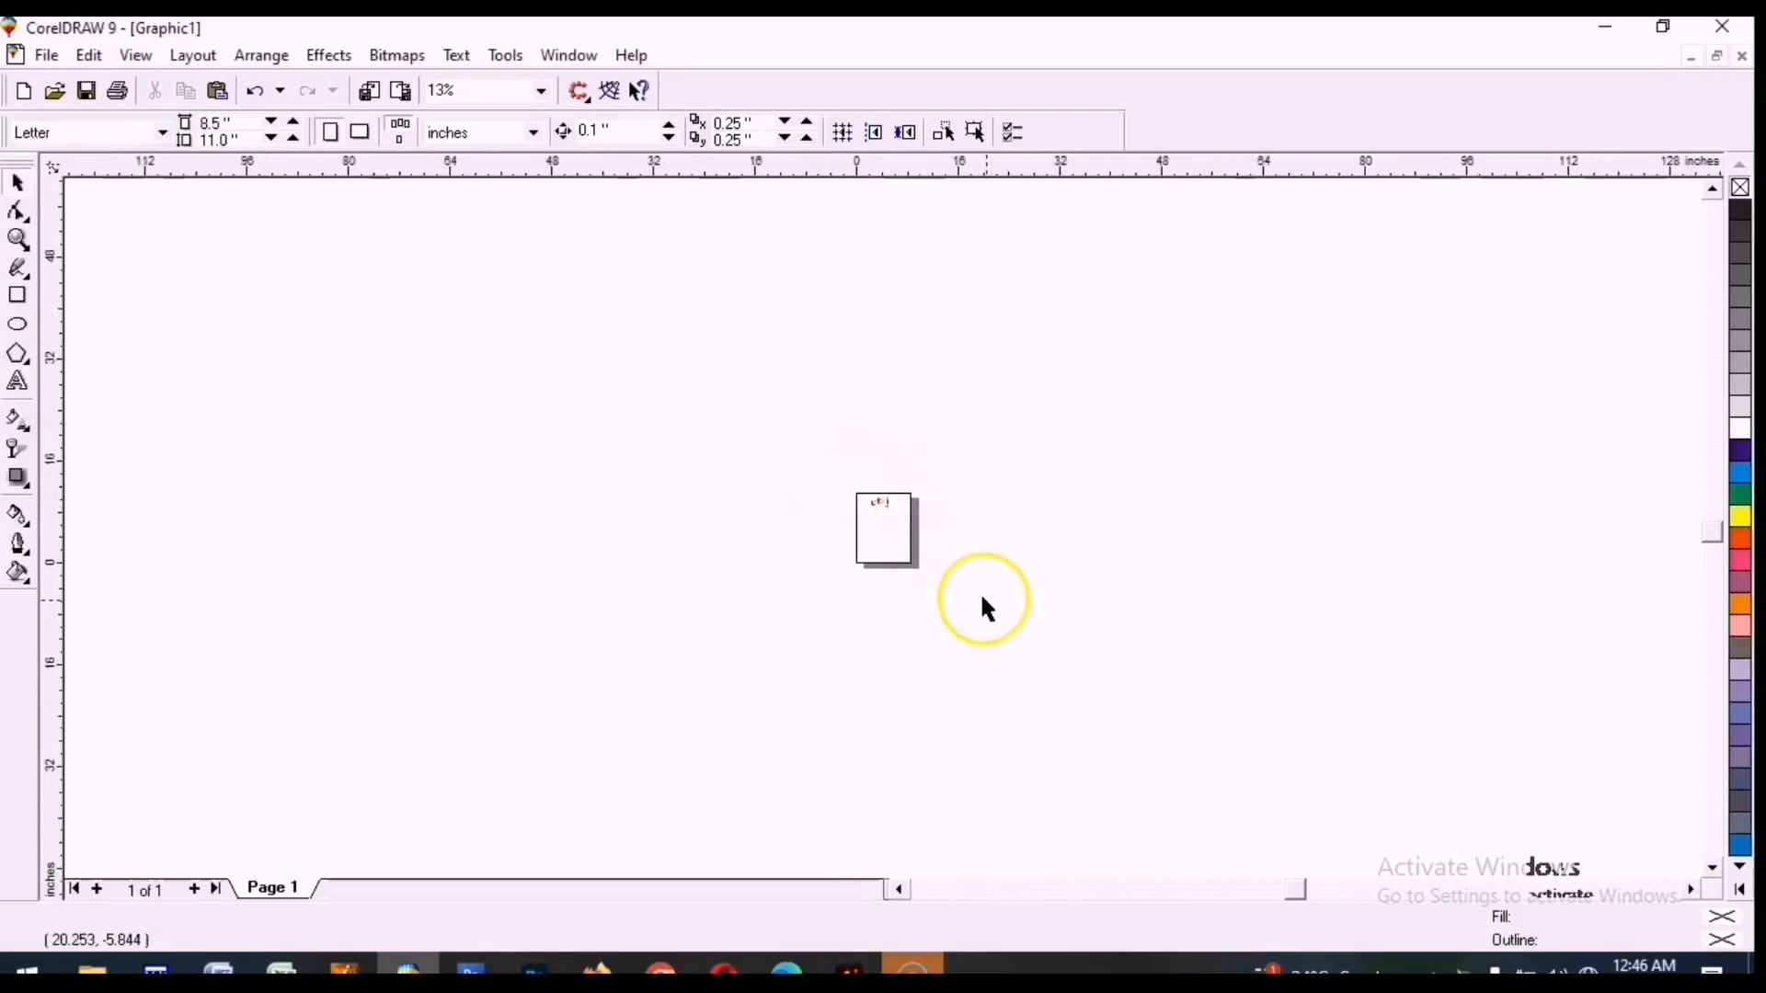
{"action": "left_click", "coordinate": [863, 492]}
{"action": "left_click_drag", "start_coordinate": [863, 492], "coordinate": [892, 486]}
{"action": "left_click", "coordinate": [991, 571]}
{"action": "key", "text": "F3"}
{"action": "key", "text": "F3"}
{"action": "key", "text": "F3"}
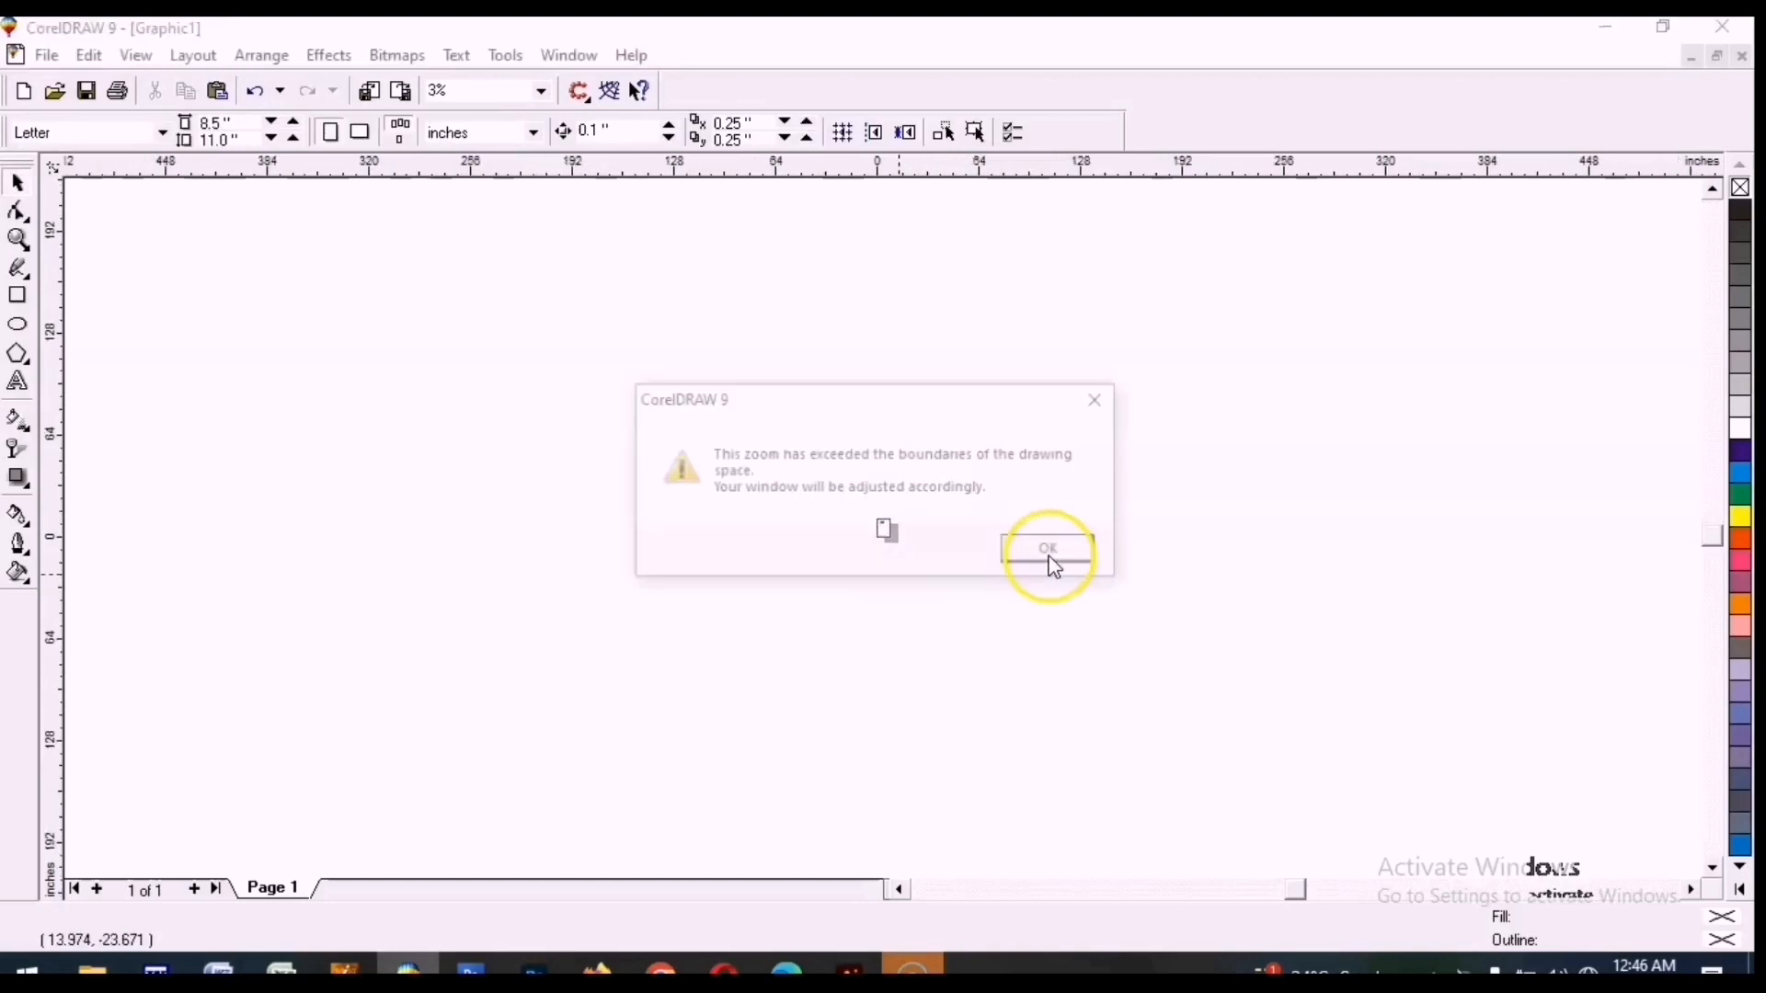
{"action": "left_click", "coordinate": [1058, 554]}
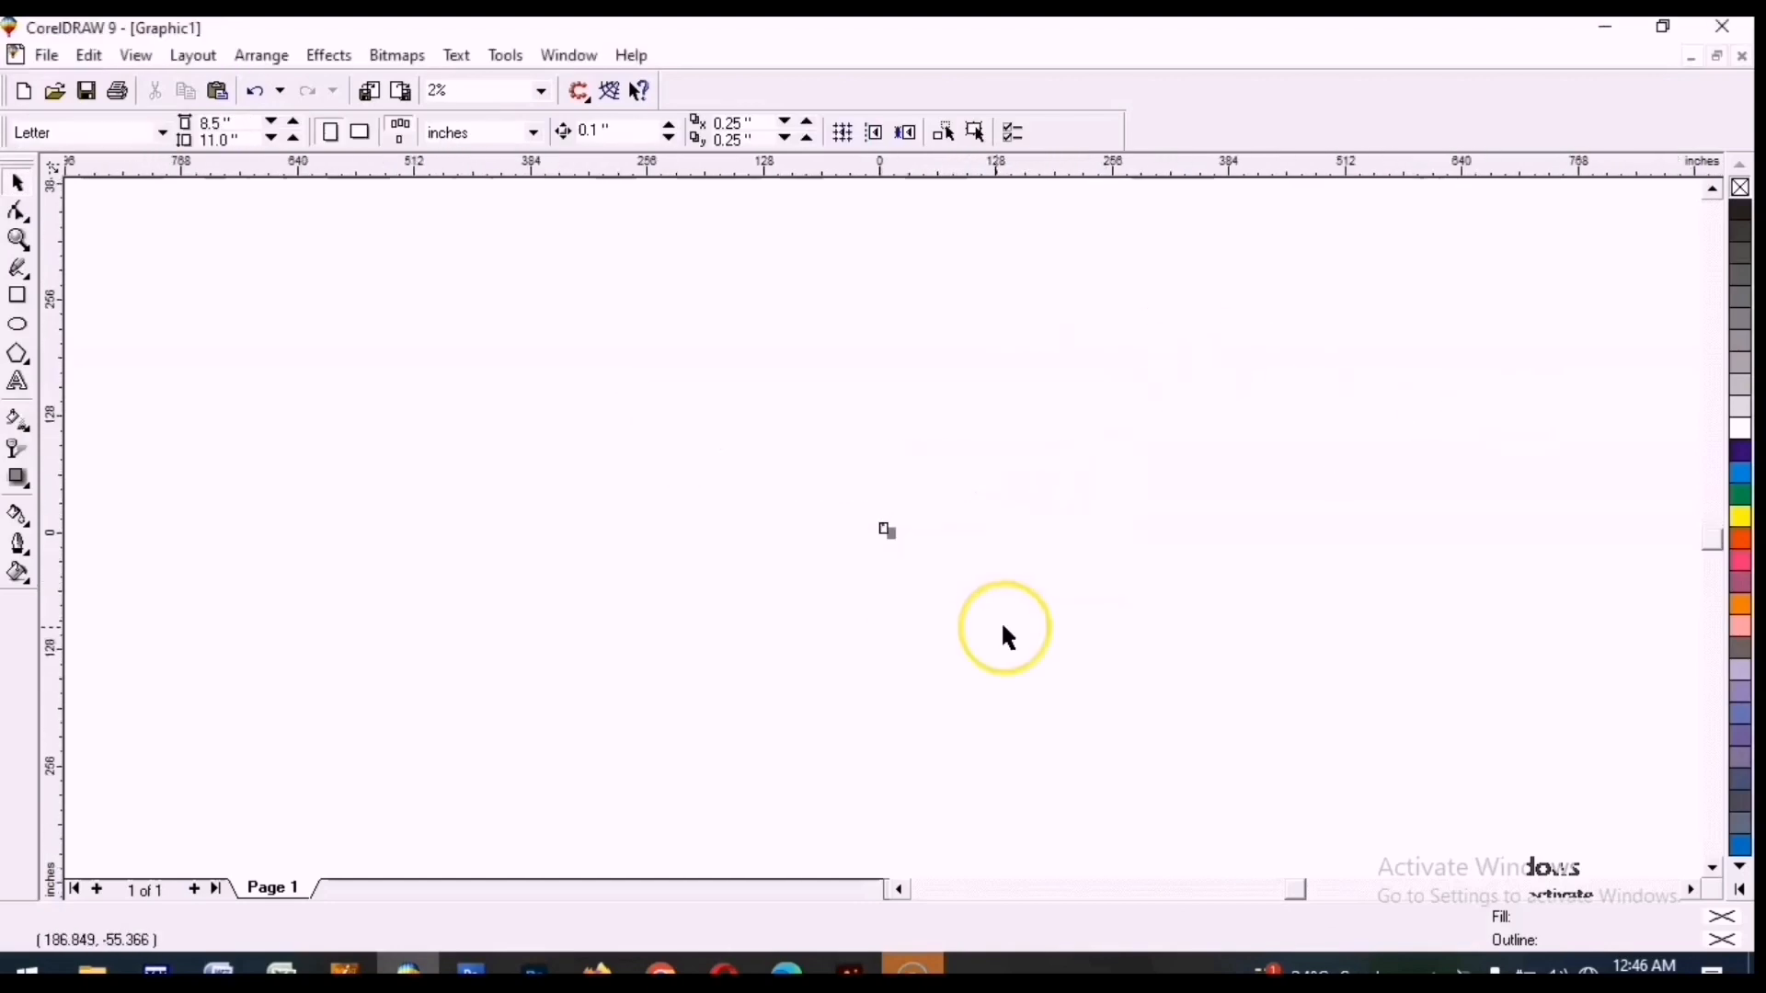
Try to drag the word away from the page, then zoom to fit all objects.
{"action": "left_click", "coordinate": [888, 530]}
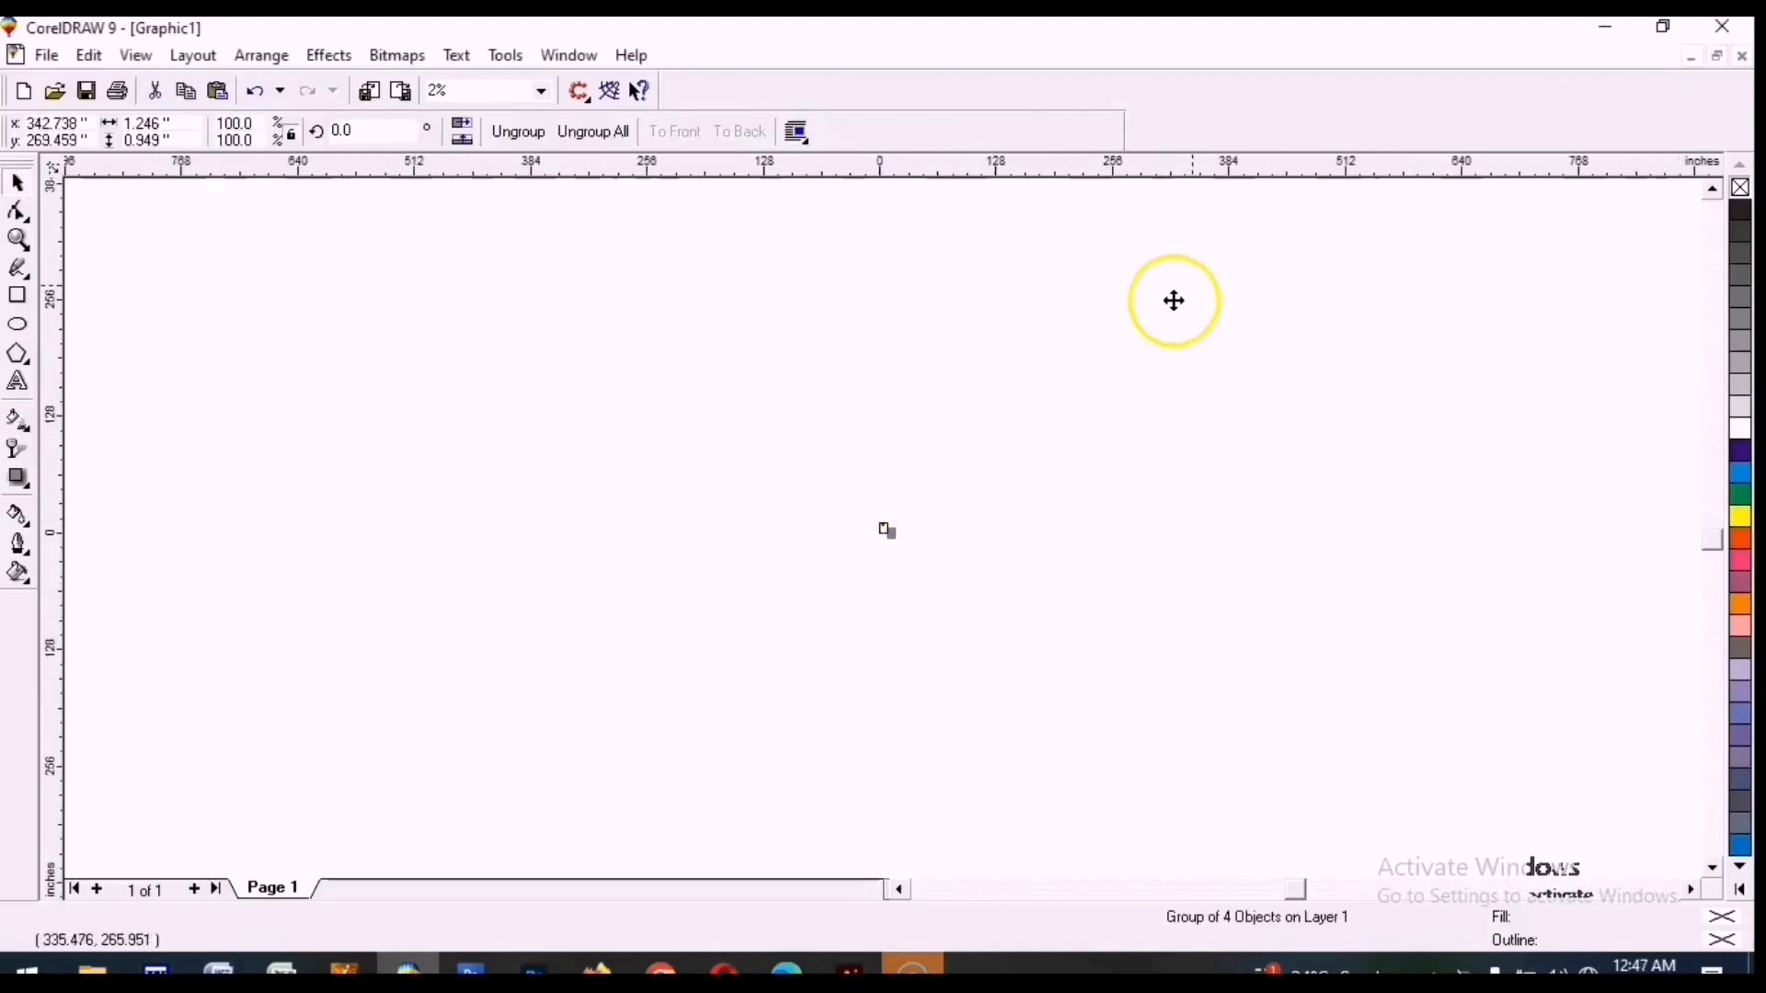
{"action": "left_click_drag", "start_coordinate": [1423, 187], "coordinate": [1352, 234]}
{"action": "left_click", "coordinate": [1349, 230]}
{"action": "key", "text": "F4"}
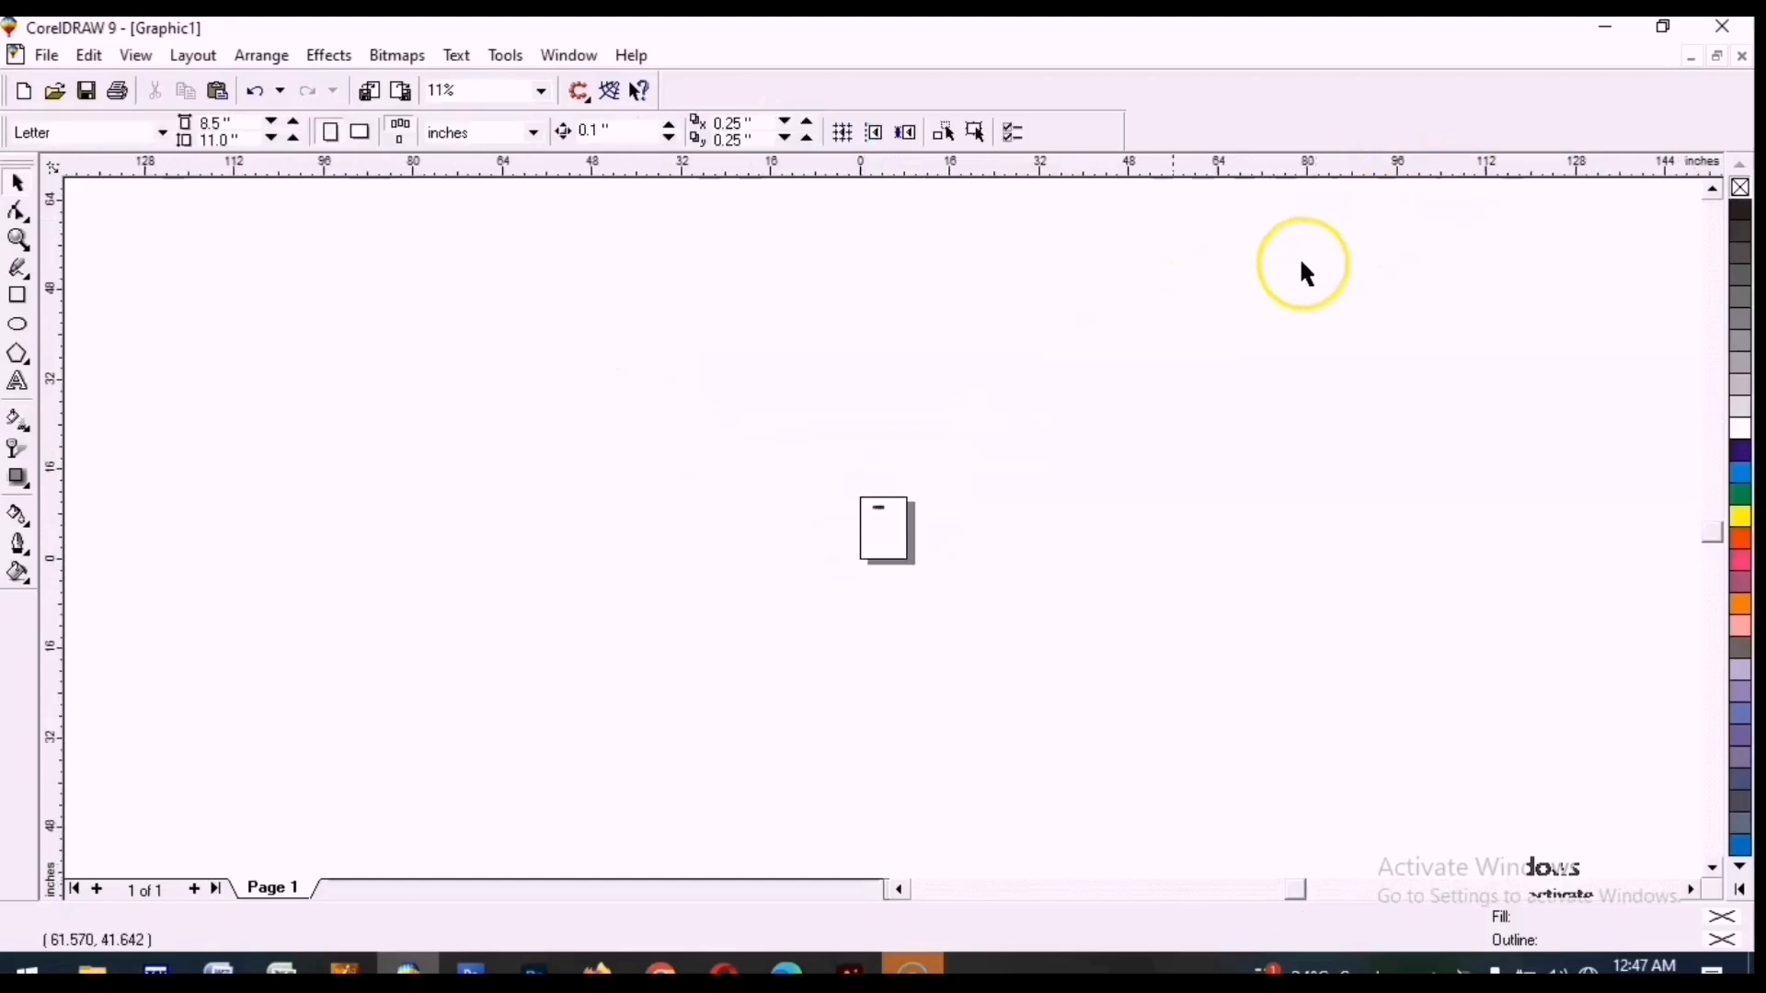
Move the word far off the page and zoom to fit all objects.
{"action": "left_click", "coordinate": [876, 515]}
{"action": "left_click_drag", "start_coordinate": [872, 508], "coordinate": [1683, 193]}
{"action": "left_click", "coordinate": [662, 303]}
{"action": "key", "text": "F4"}
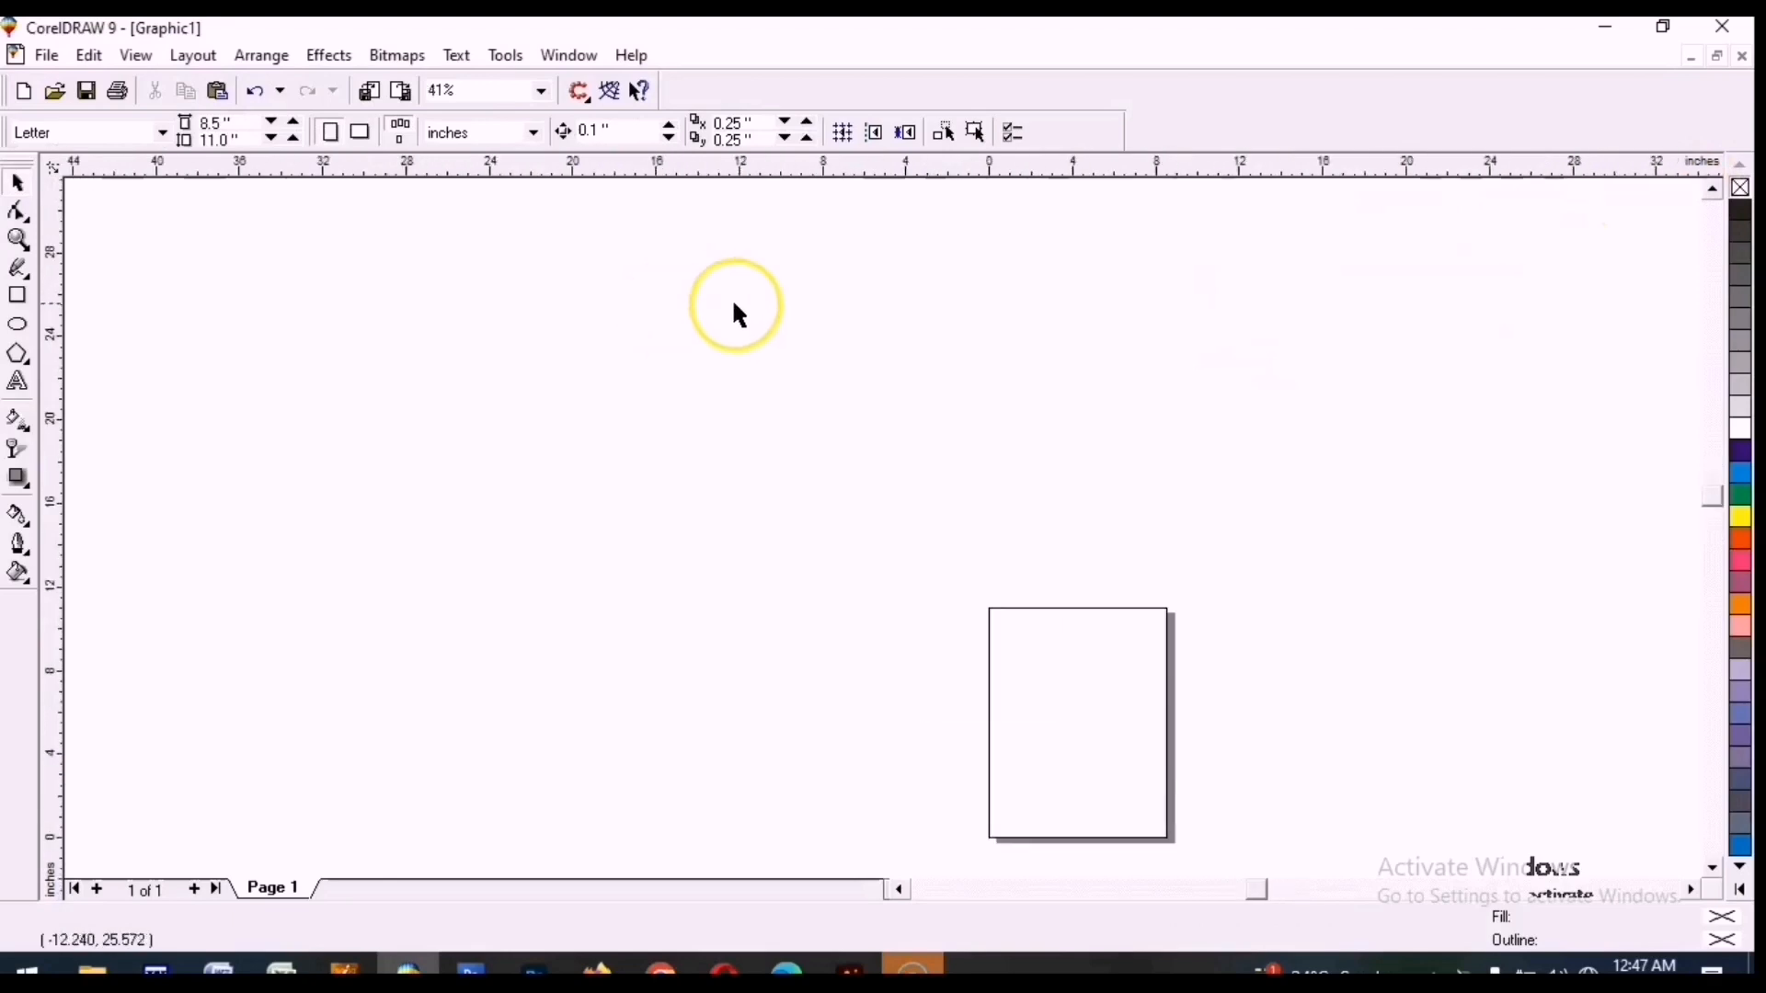
Bring the off-page word back into view and centre it on the page.
{"action": "left_click_drag", "start_coordinate": [1206, 146], "coordinate": [128, 287]}
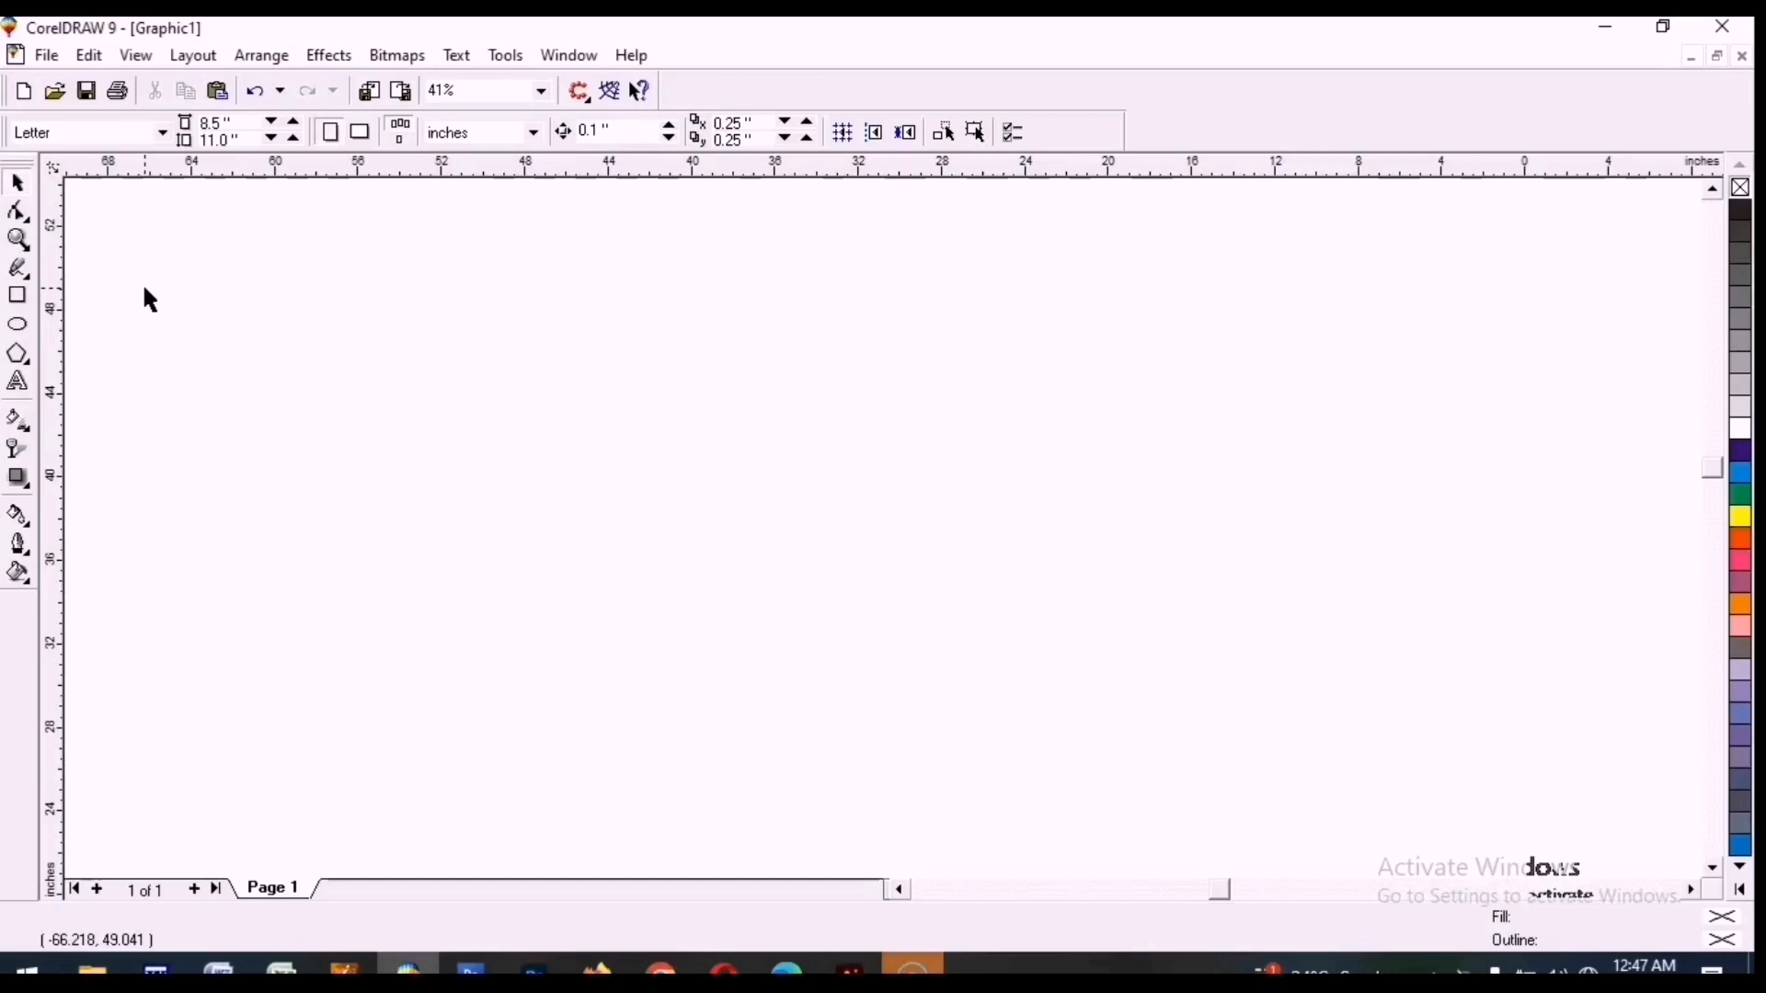
{"action": "key", "text": "F4"}
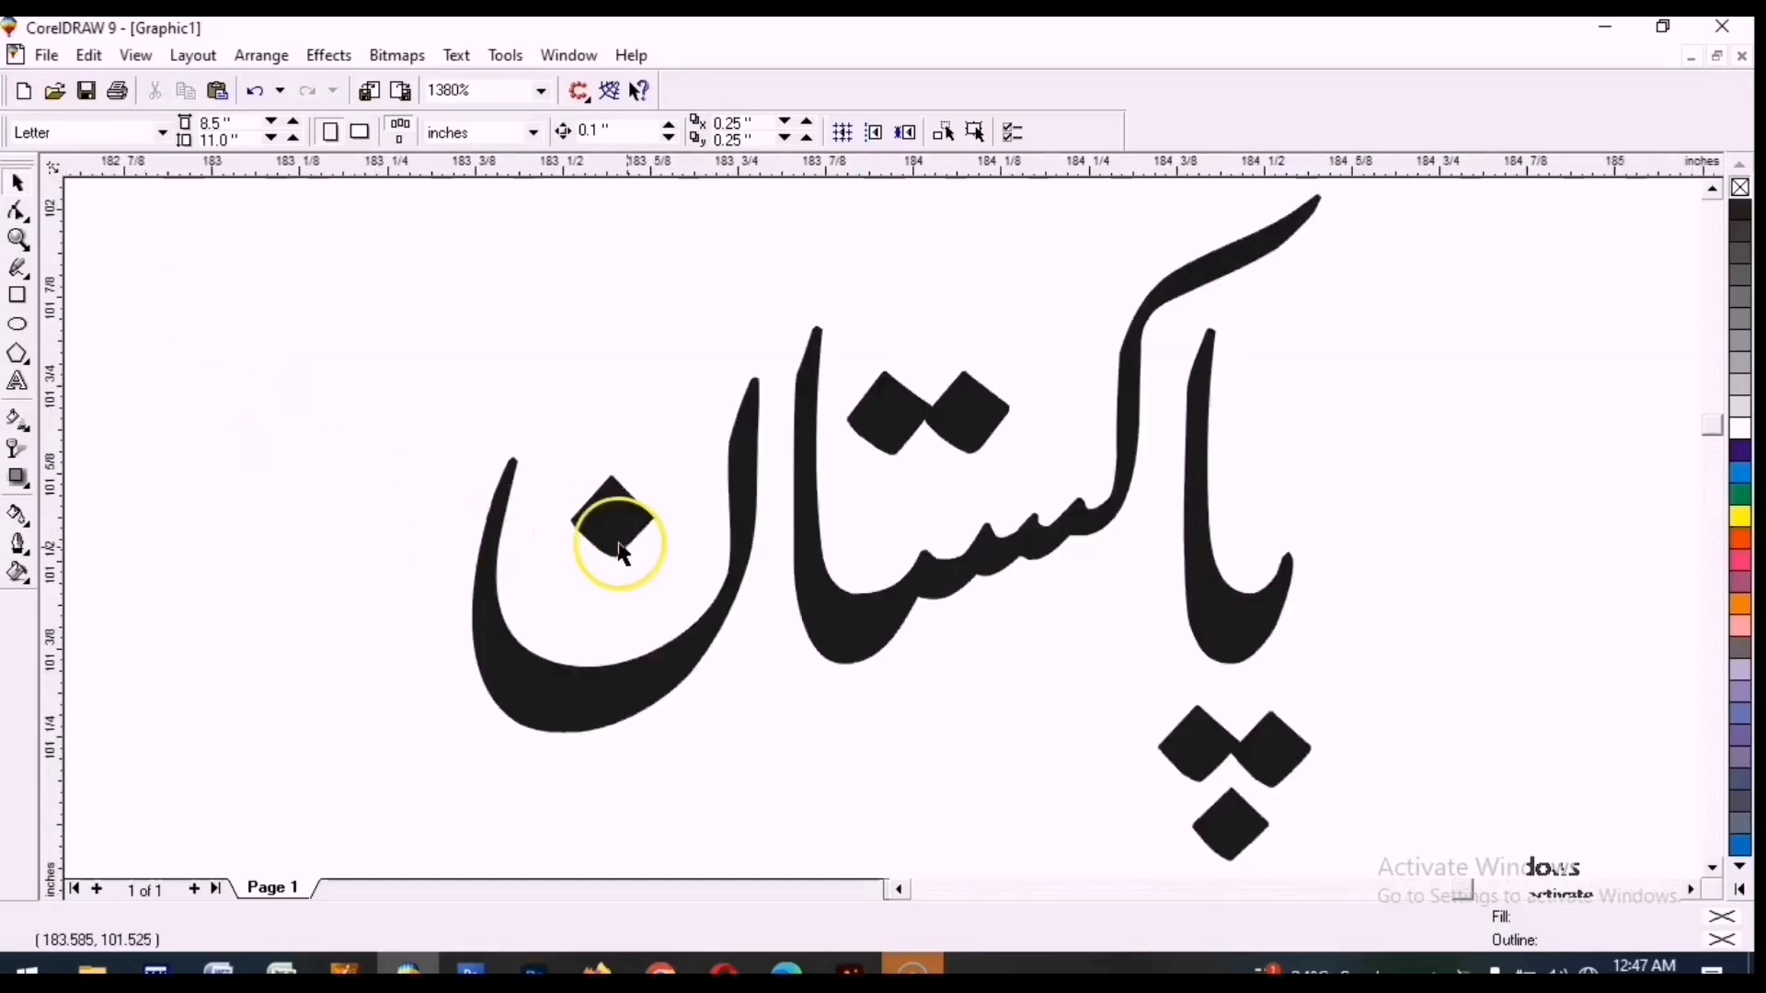
{"action": "left_click", "coordinate": [862, 644]}
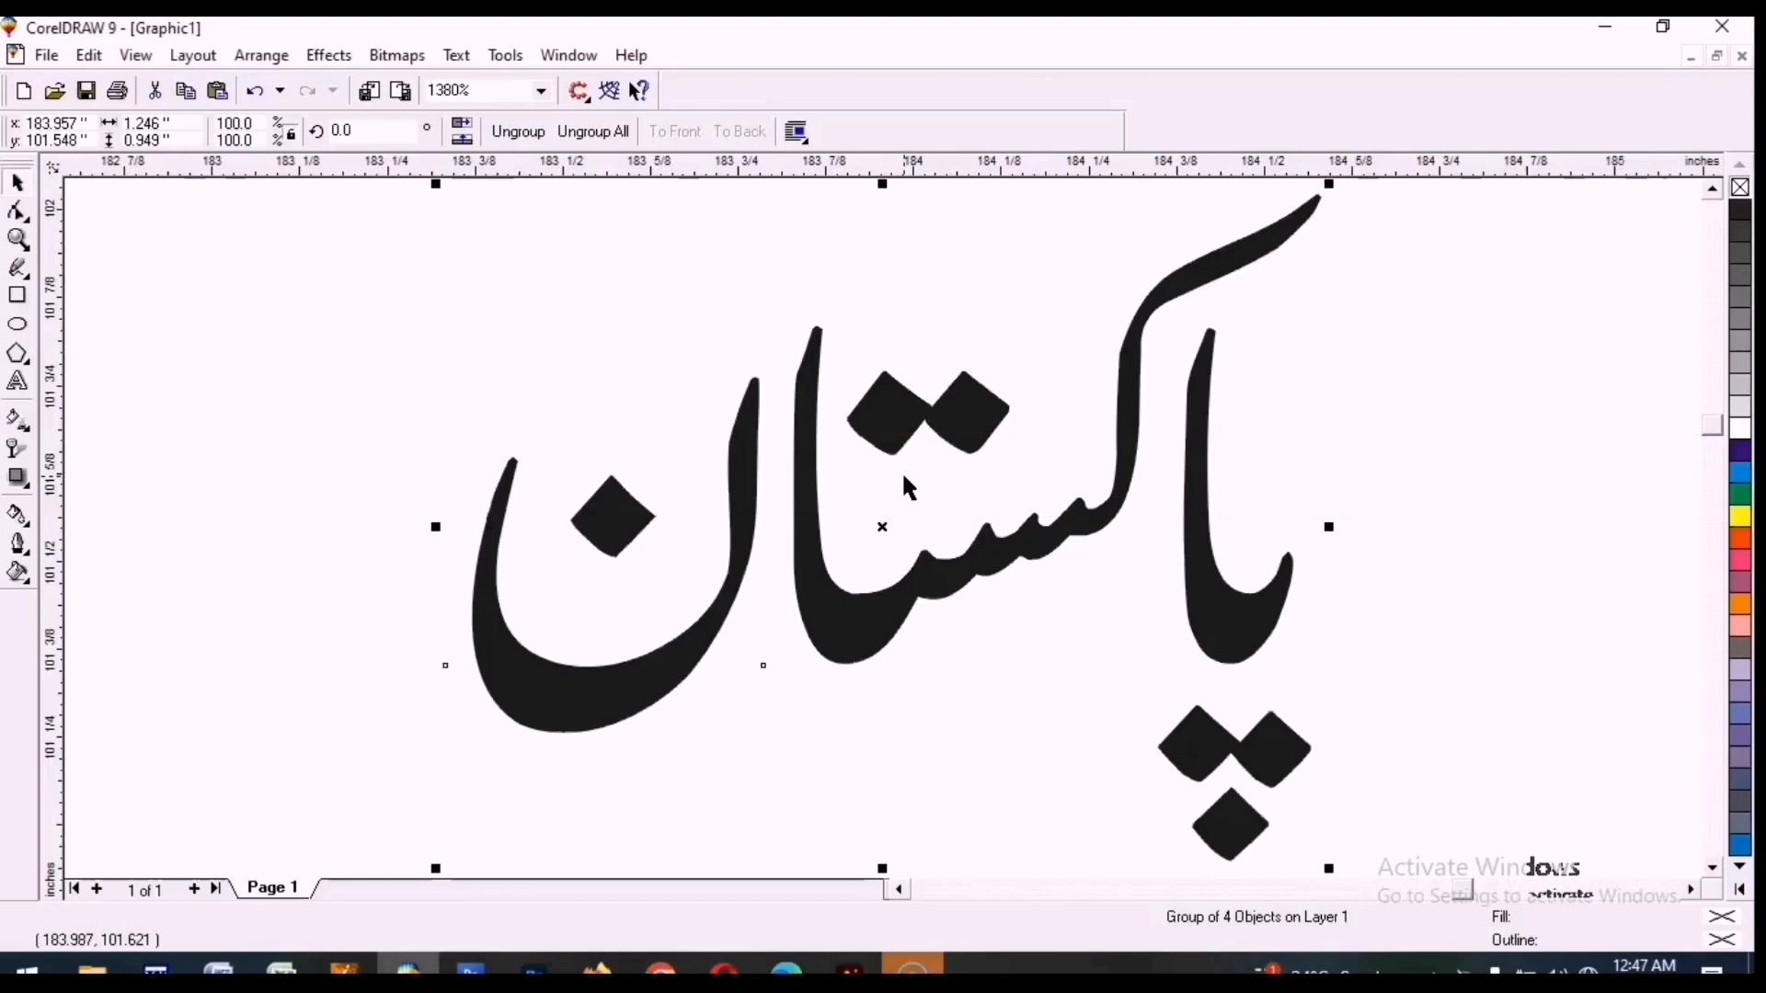
{"action": "key", "text": "p"}
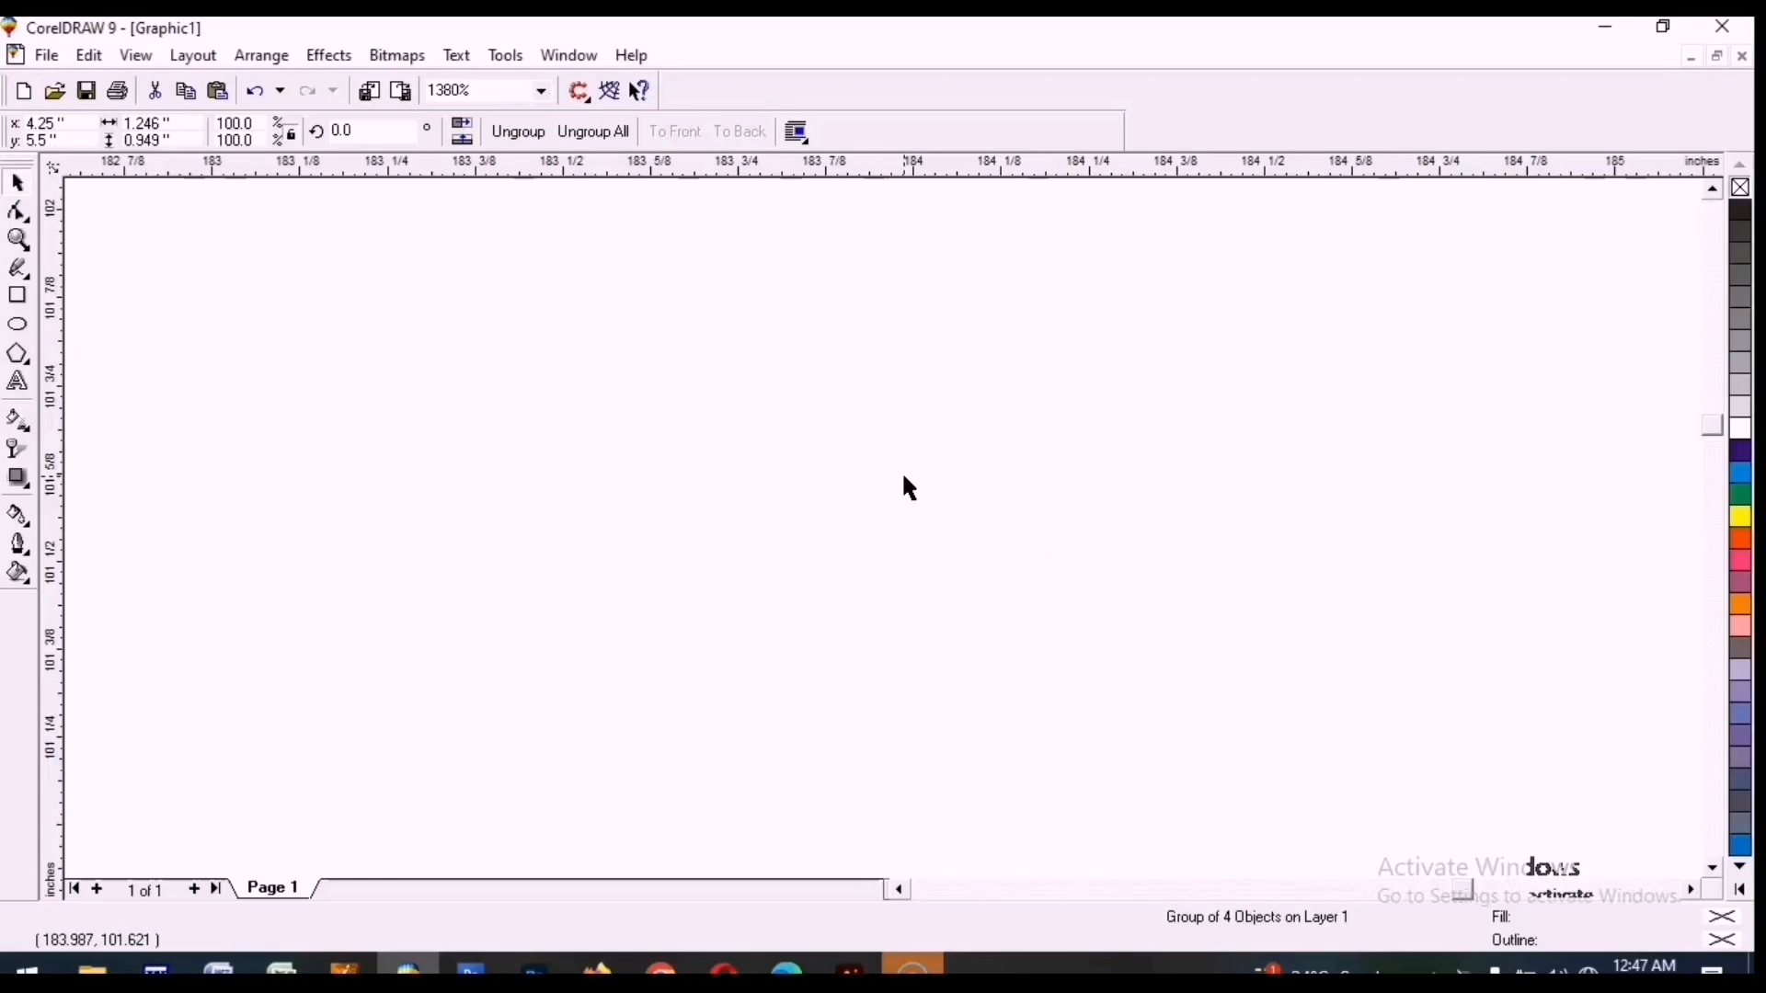
Zoom back to the page and move the word up and to the right.
{"action": "key", "text": "F4"}
{"action": "key", "text": "F3"}
{"action": "key", "text": "F3"}
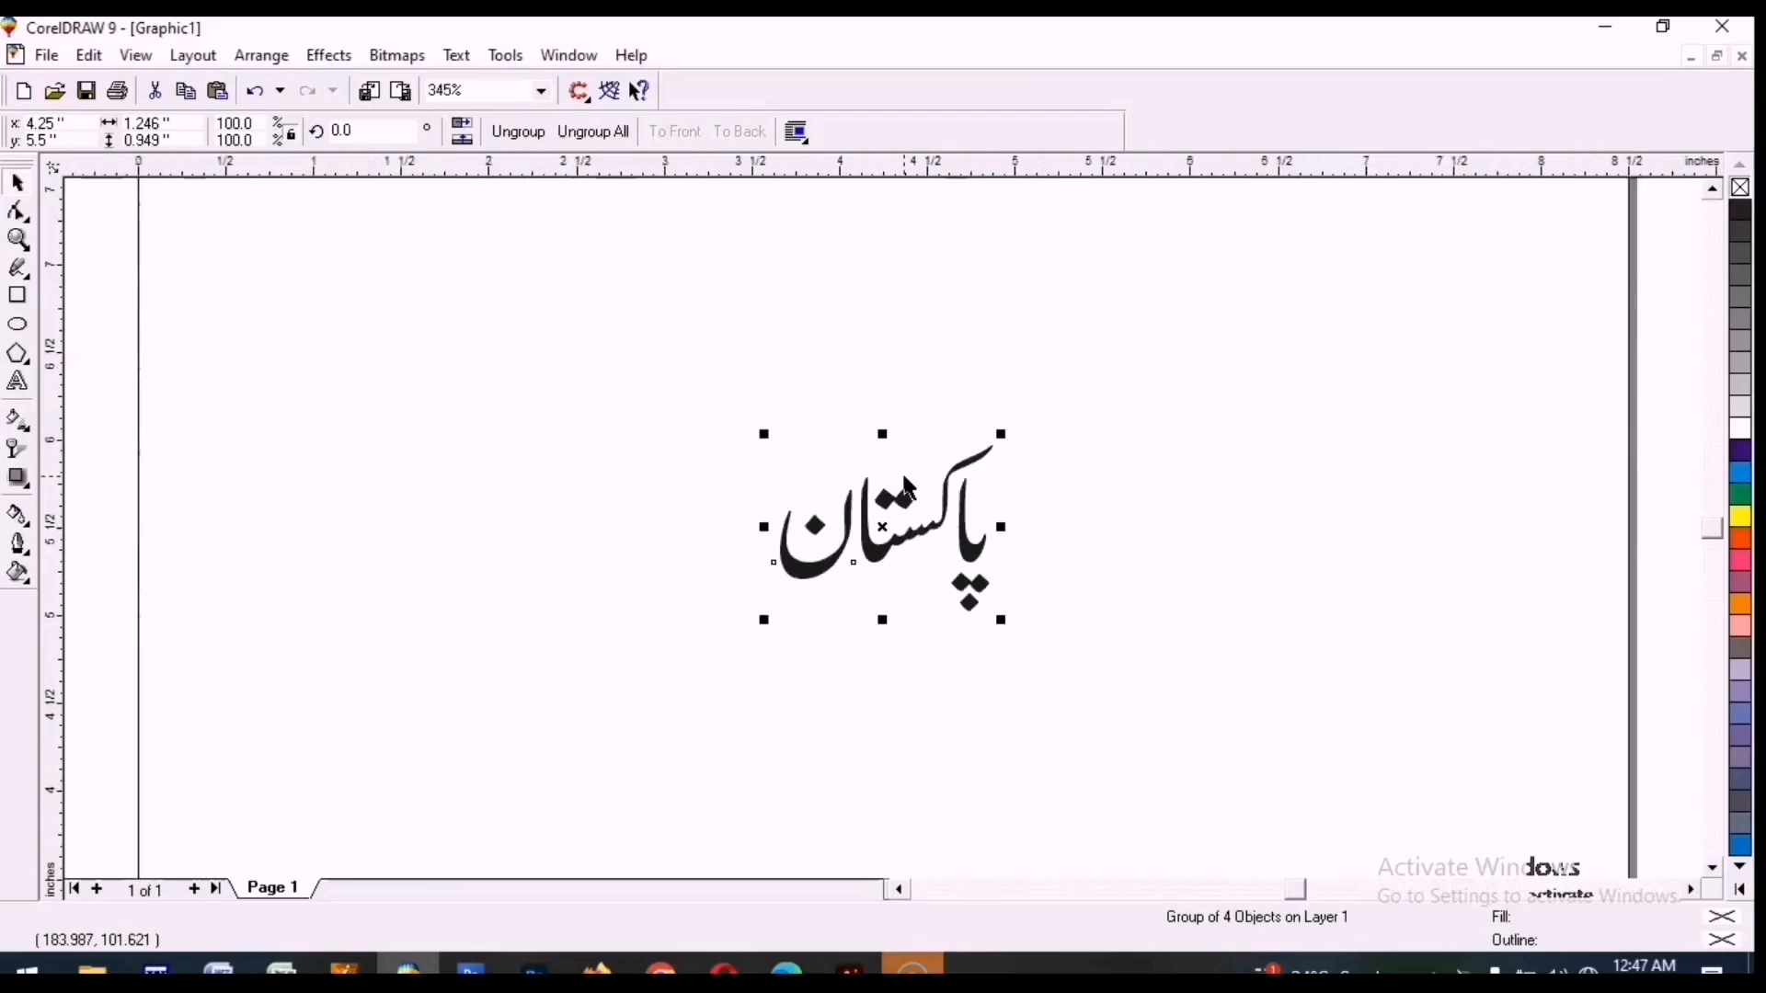
{"action": "key", "text": "F3"}
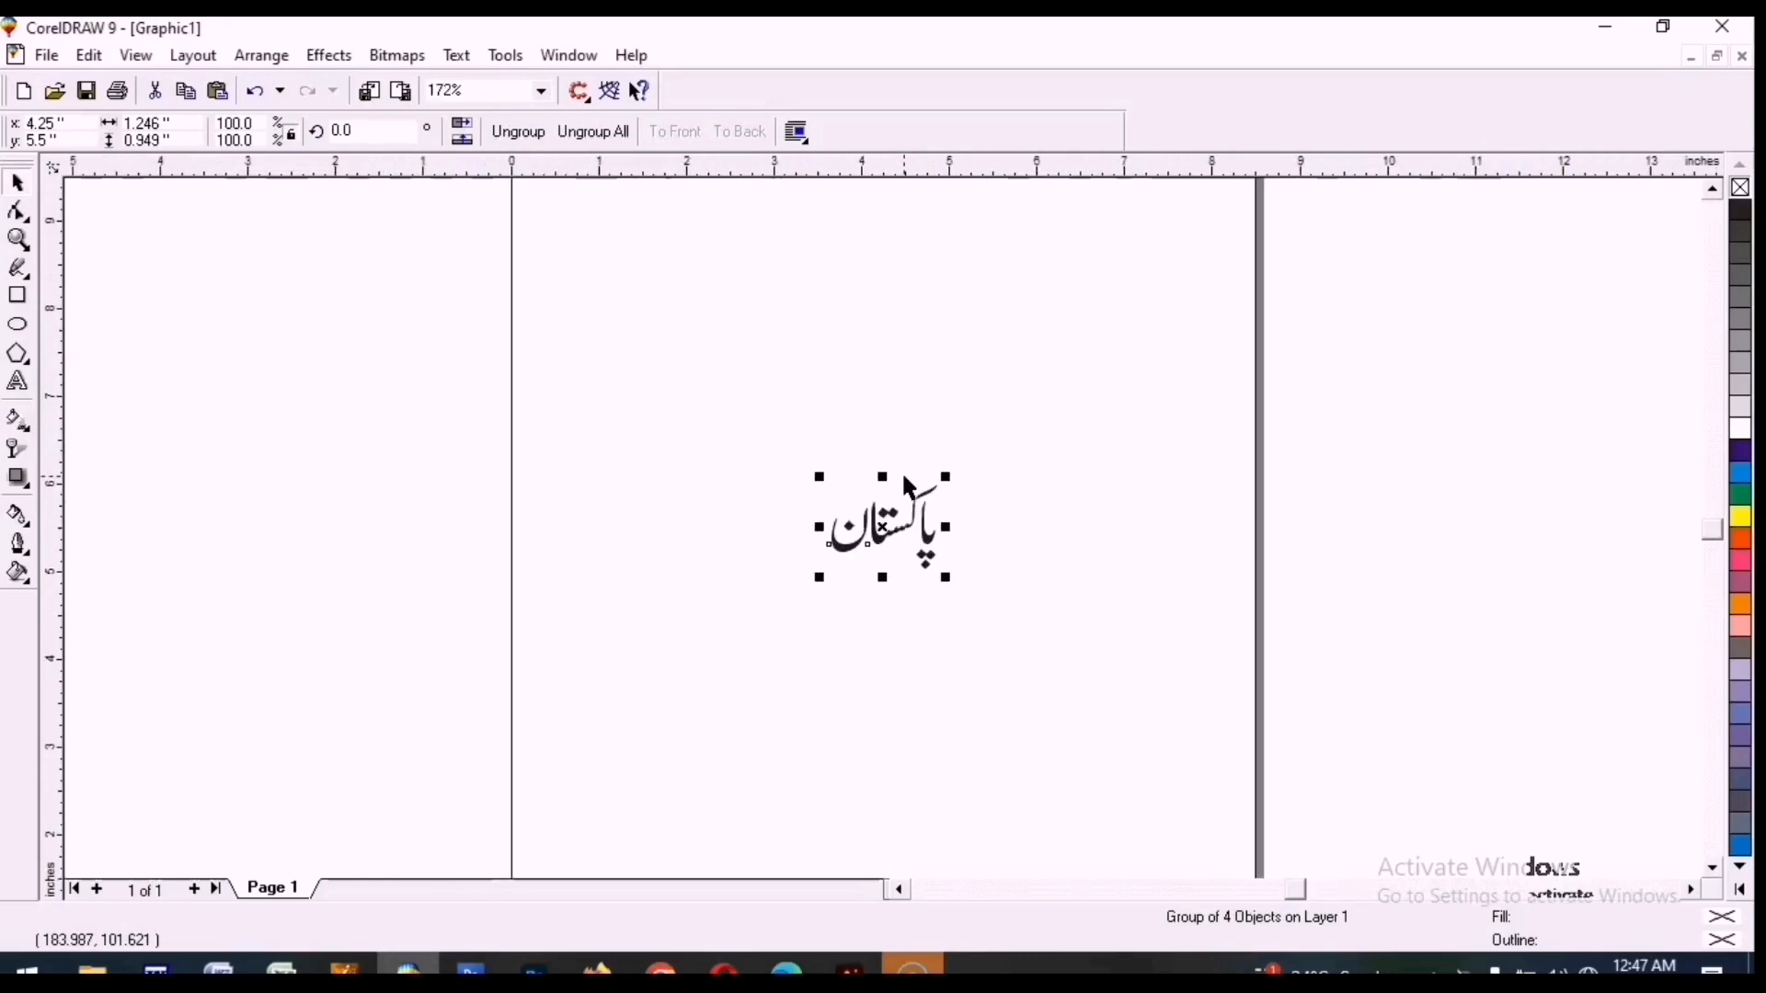
{"action": "left_click", "coordinate": [888, 429]}
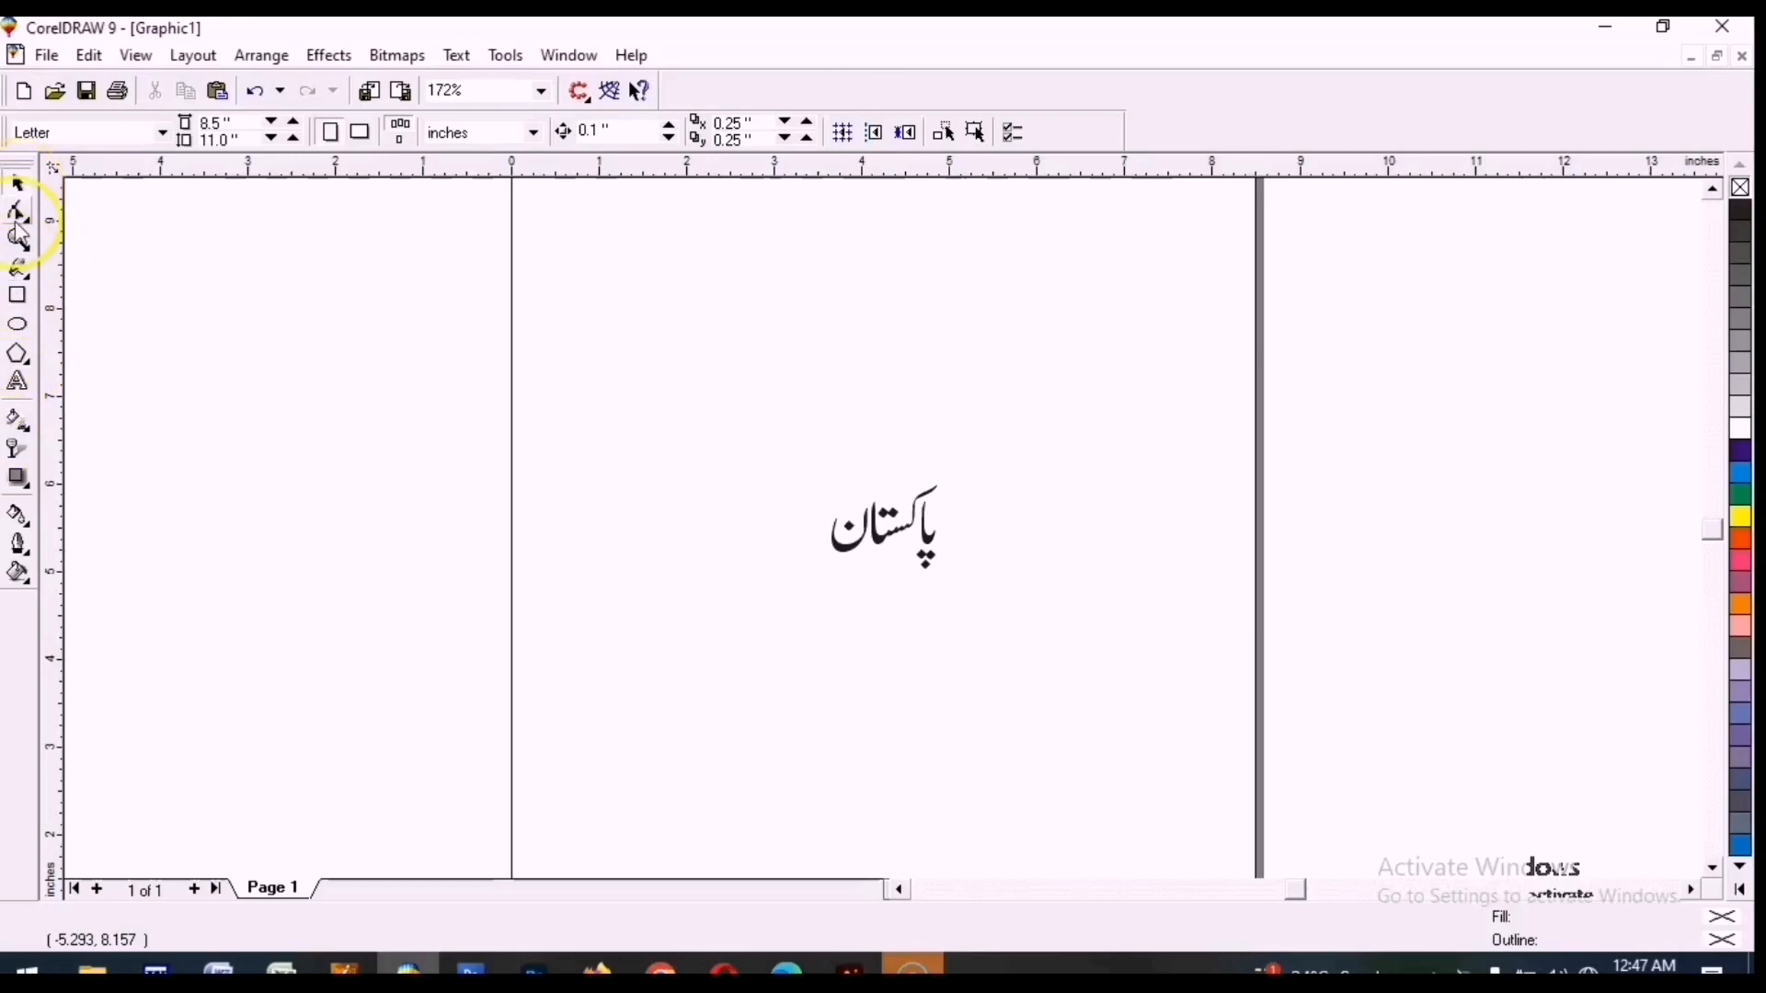
{"action": "left_click_drag", "start_coordinate": [876, 561], "coordinate": [798, 276]}
{"action": "left_click", "coordinate": [772, 368]}
{"action": "left_click_drag", "start_coordinate": [1059, 170], "coordinate": [1065, 160]}
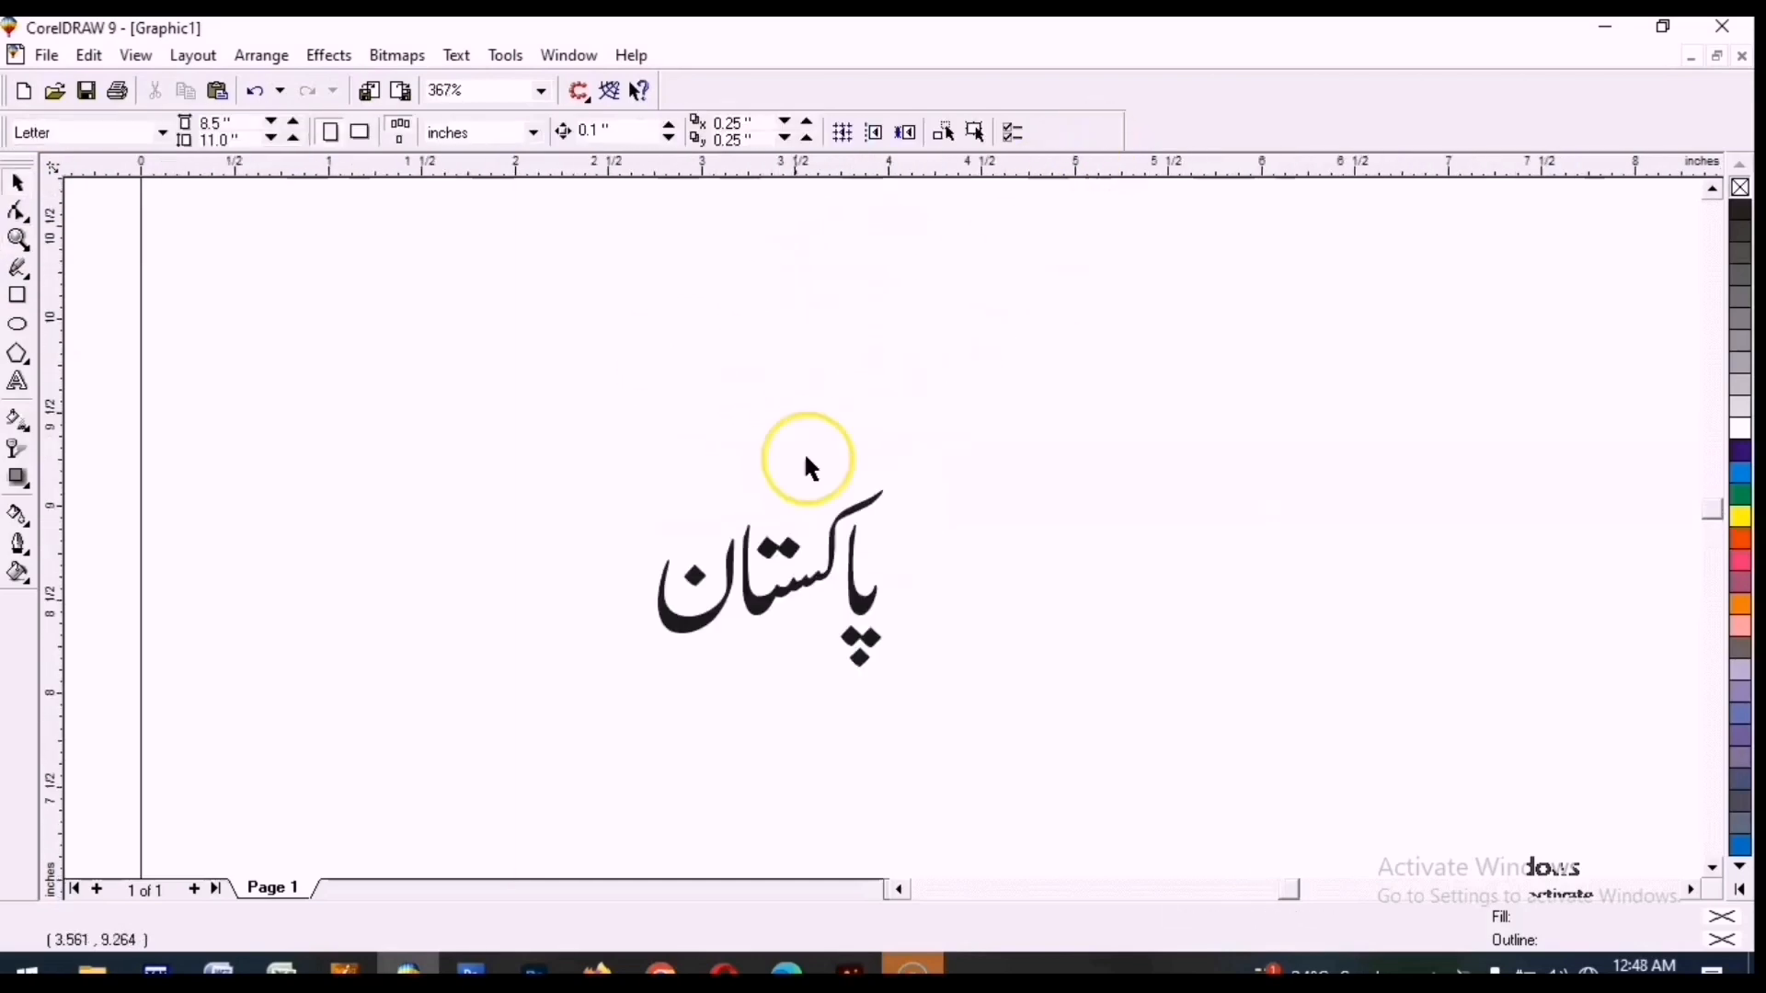
{"action": "left_click_drag", "start_coordinate": [762, 604], "coordinate": [832, 431]}
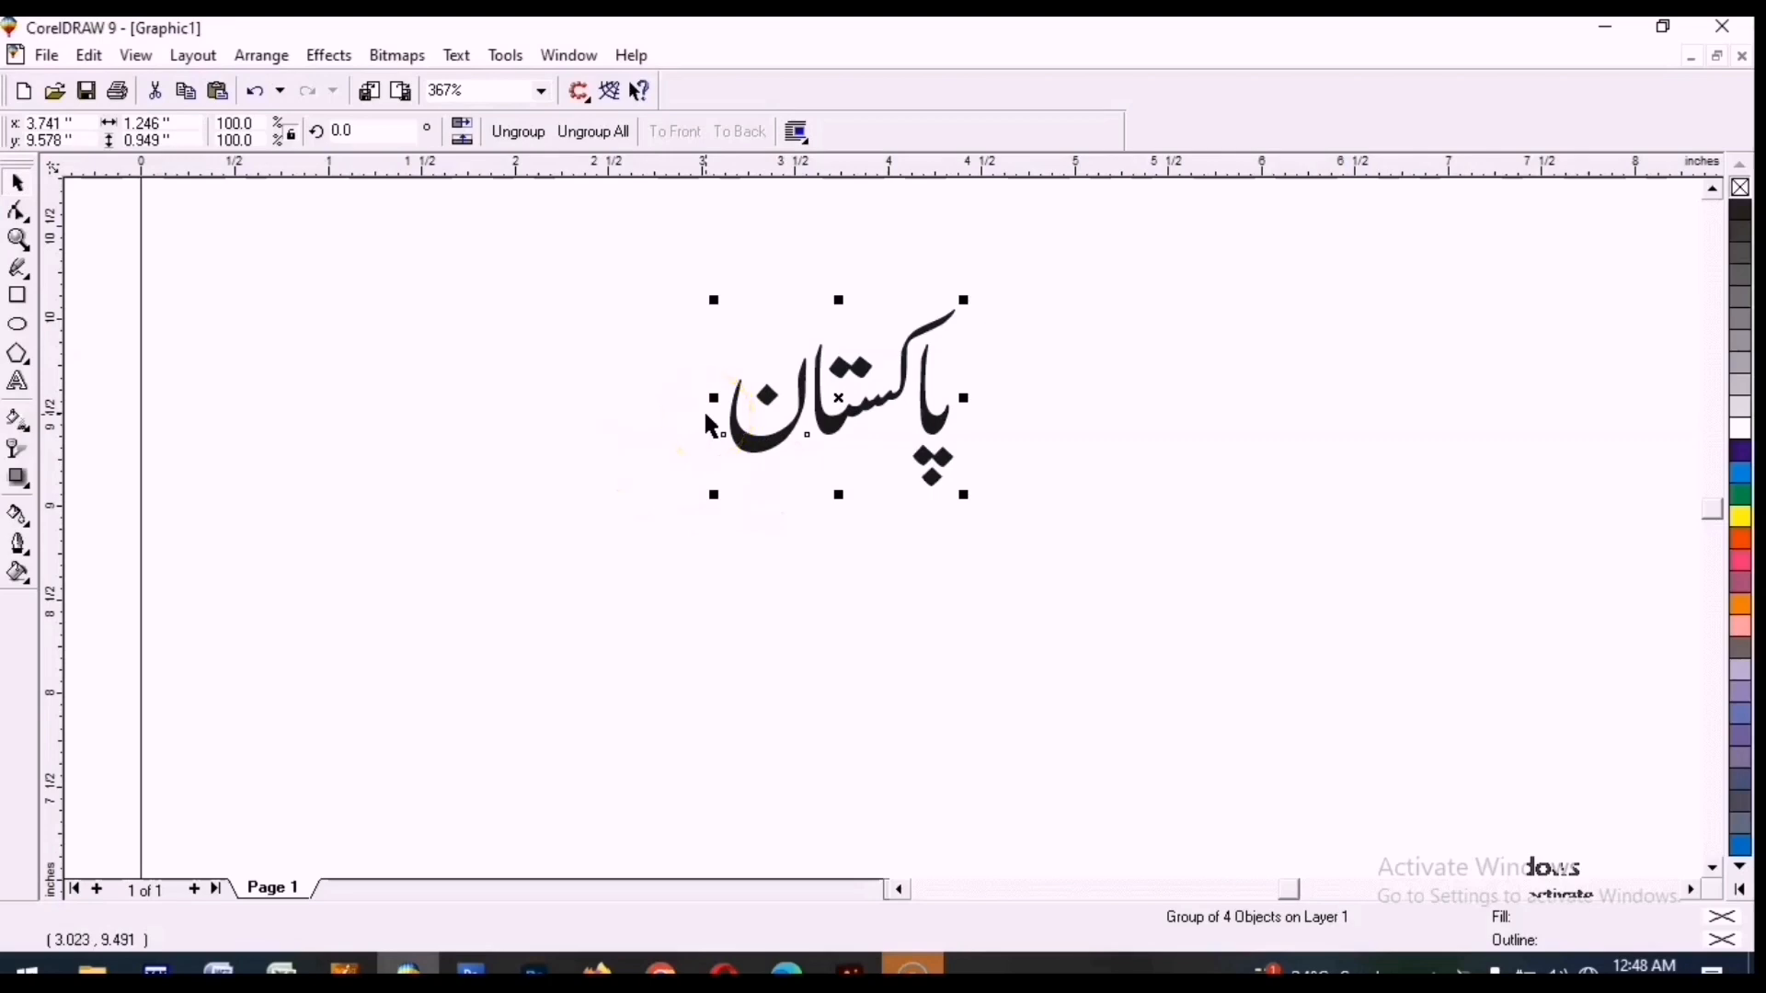
Draw a rectangle about 2.05 by 1.54 inches below the word.
{"action": "left_click", "coordinate": [18, 211]}
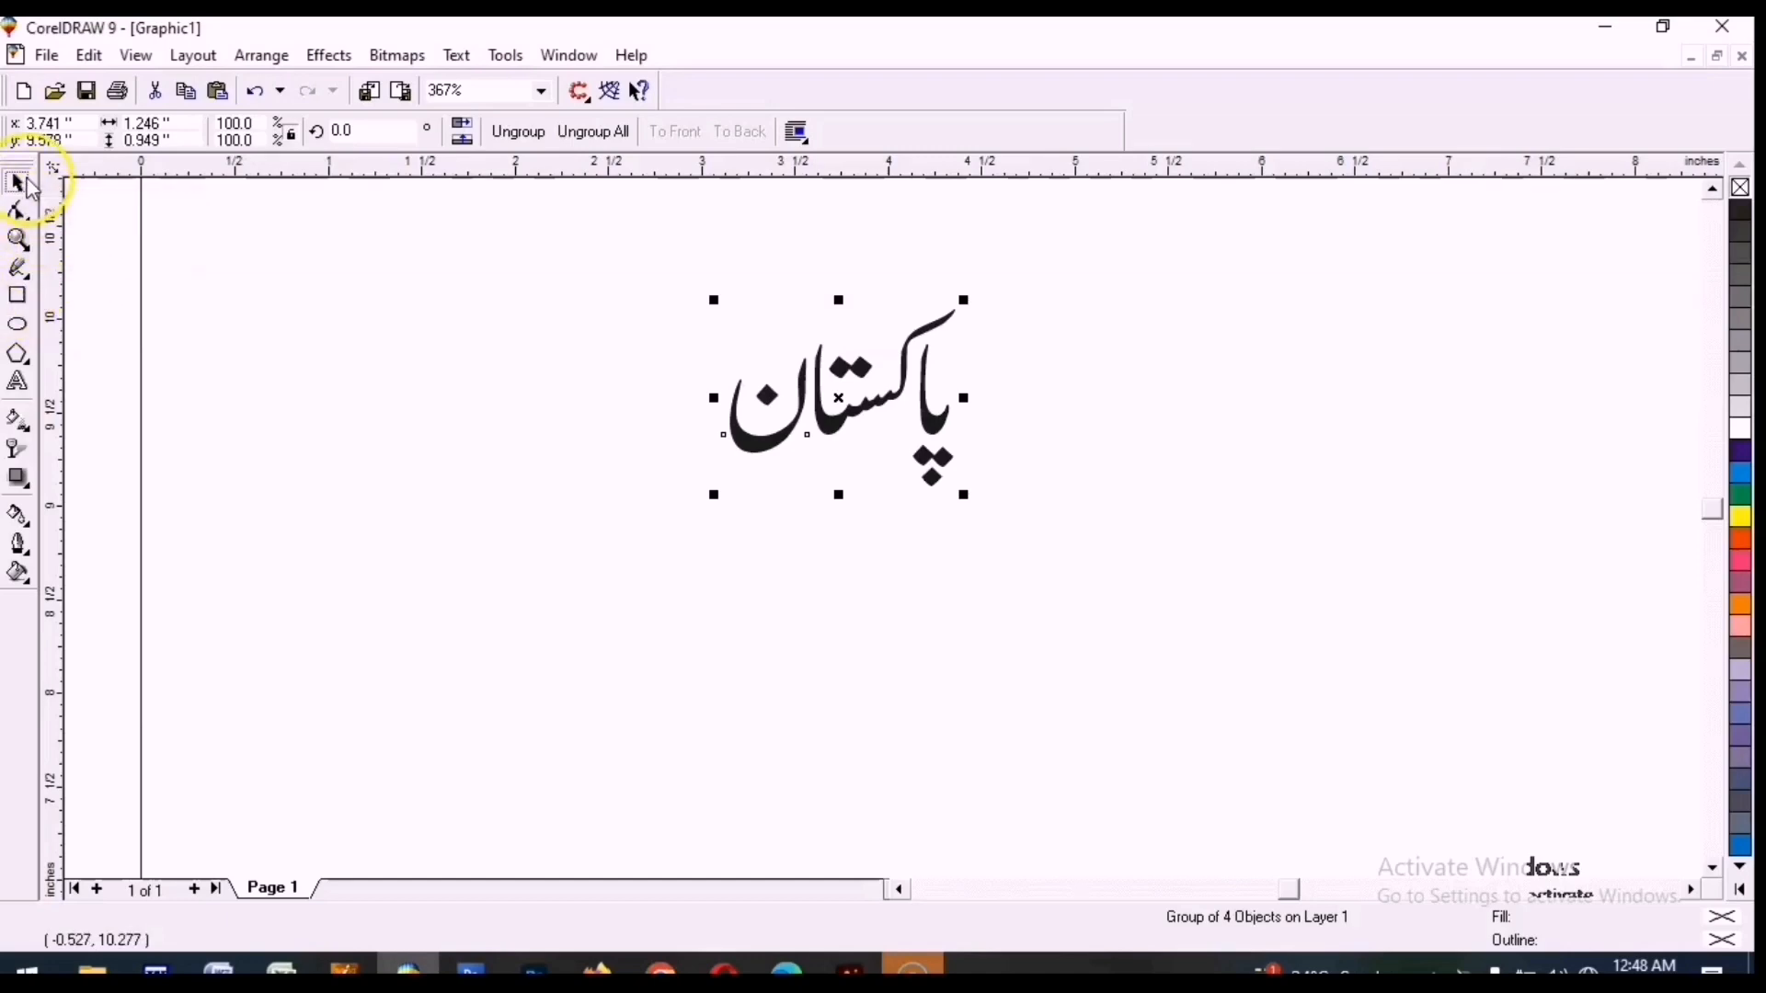
{"action": "key", "text": "F6"}
{"action": "left_click_drag", "start_coordinate": [384, 508], "coordinate": [766, 796]}
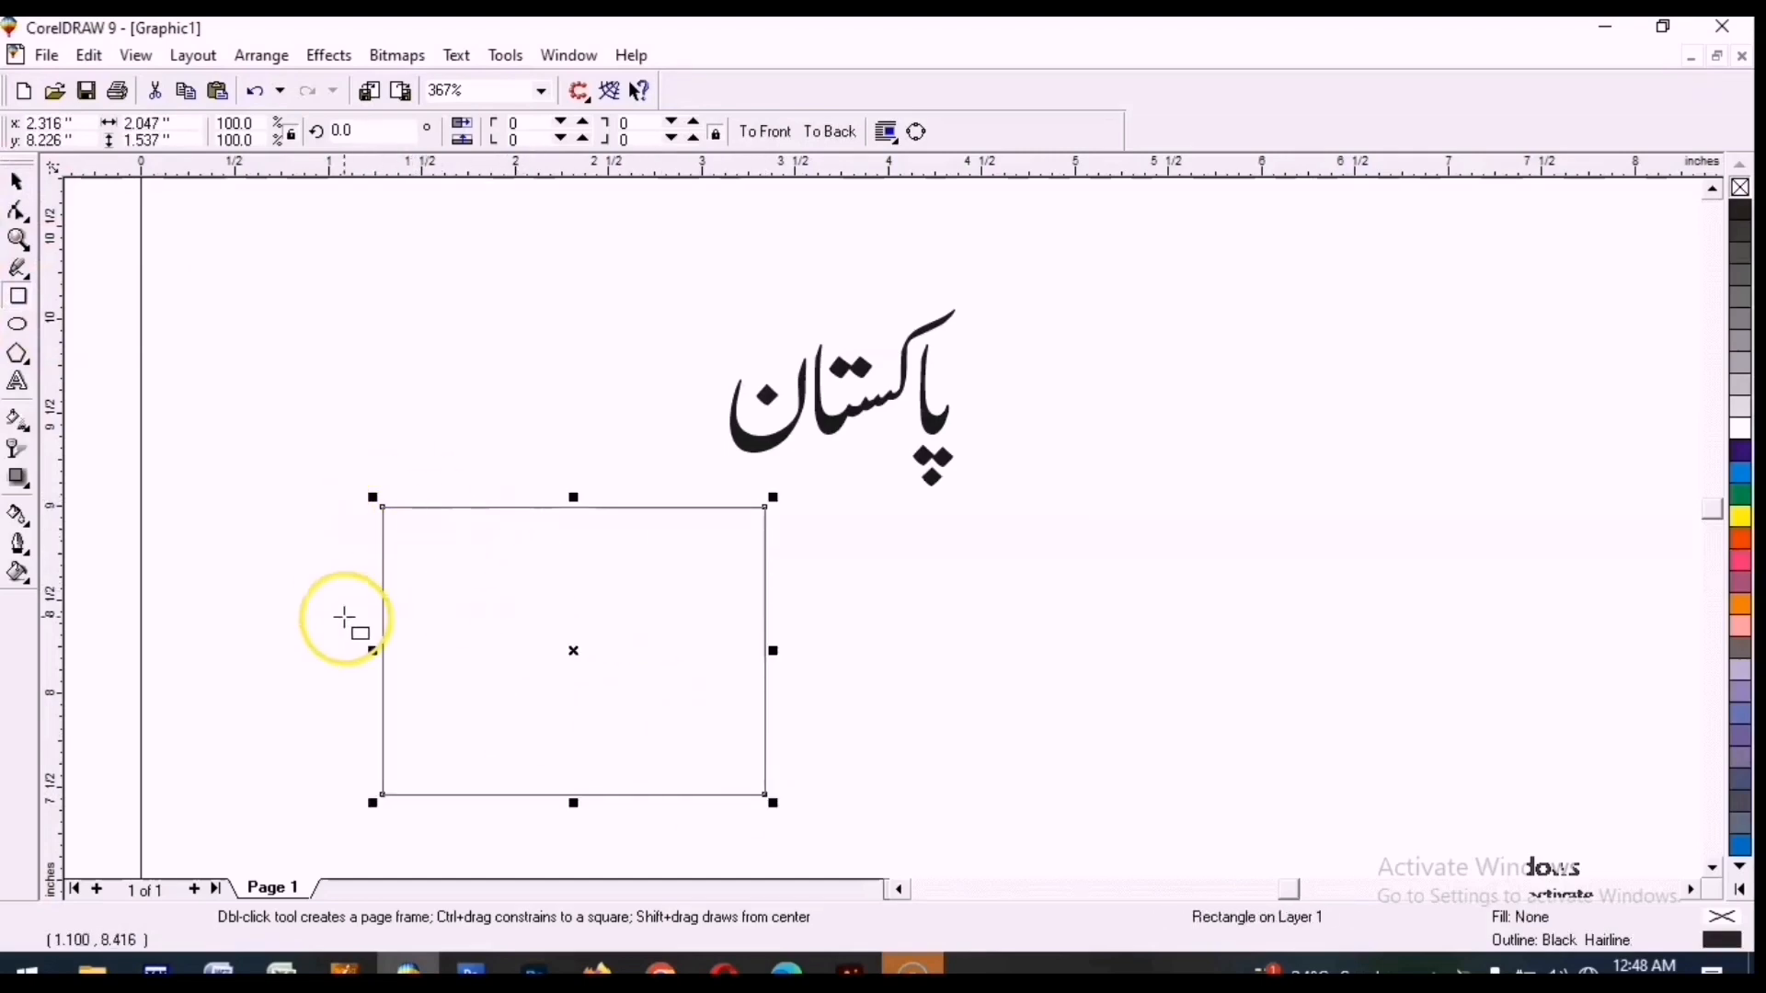
Round the rectangle's corners to 39 with the Shape tool.
{"action": "left_click", "coordinate": [19, 214]}
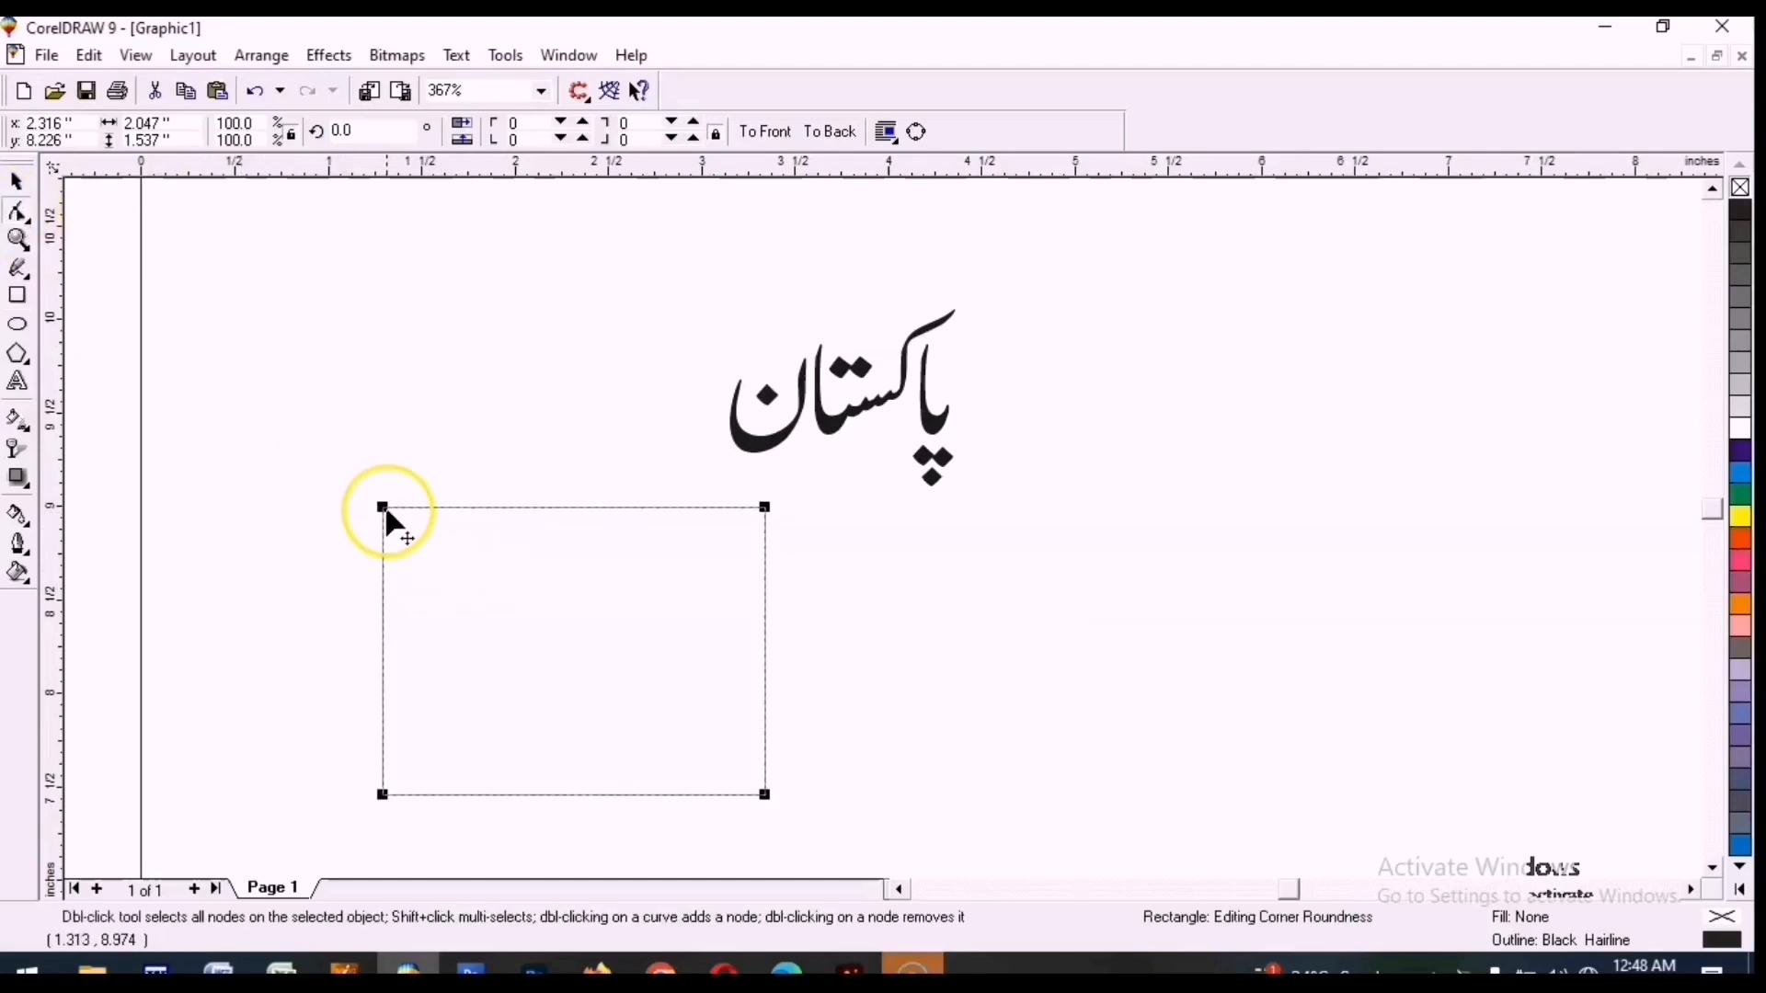
{"action": "left_click_drag", "start_coordinate": [387, 513], "coordinate": [440, 508]}
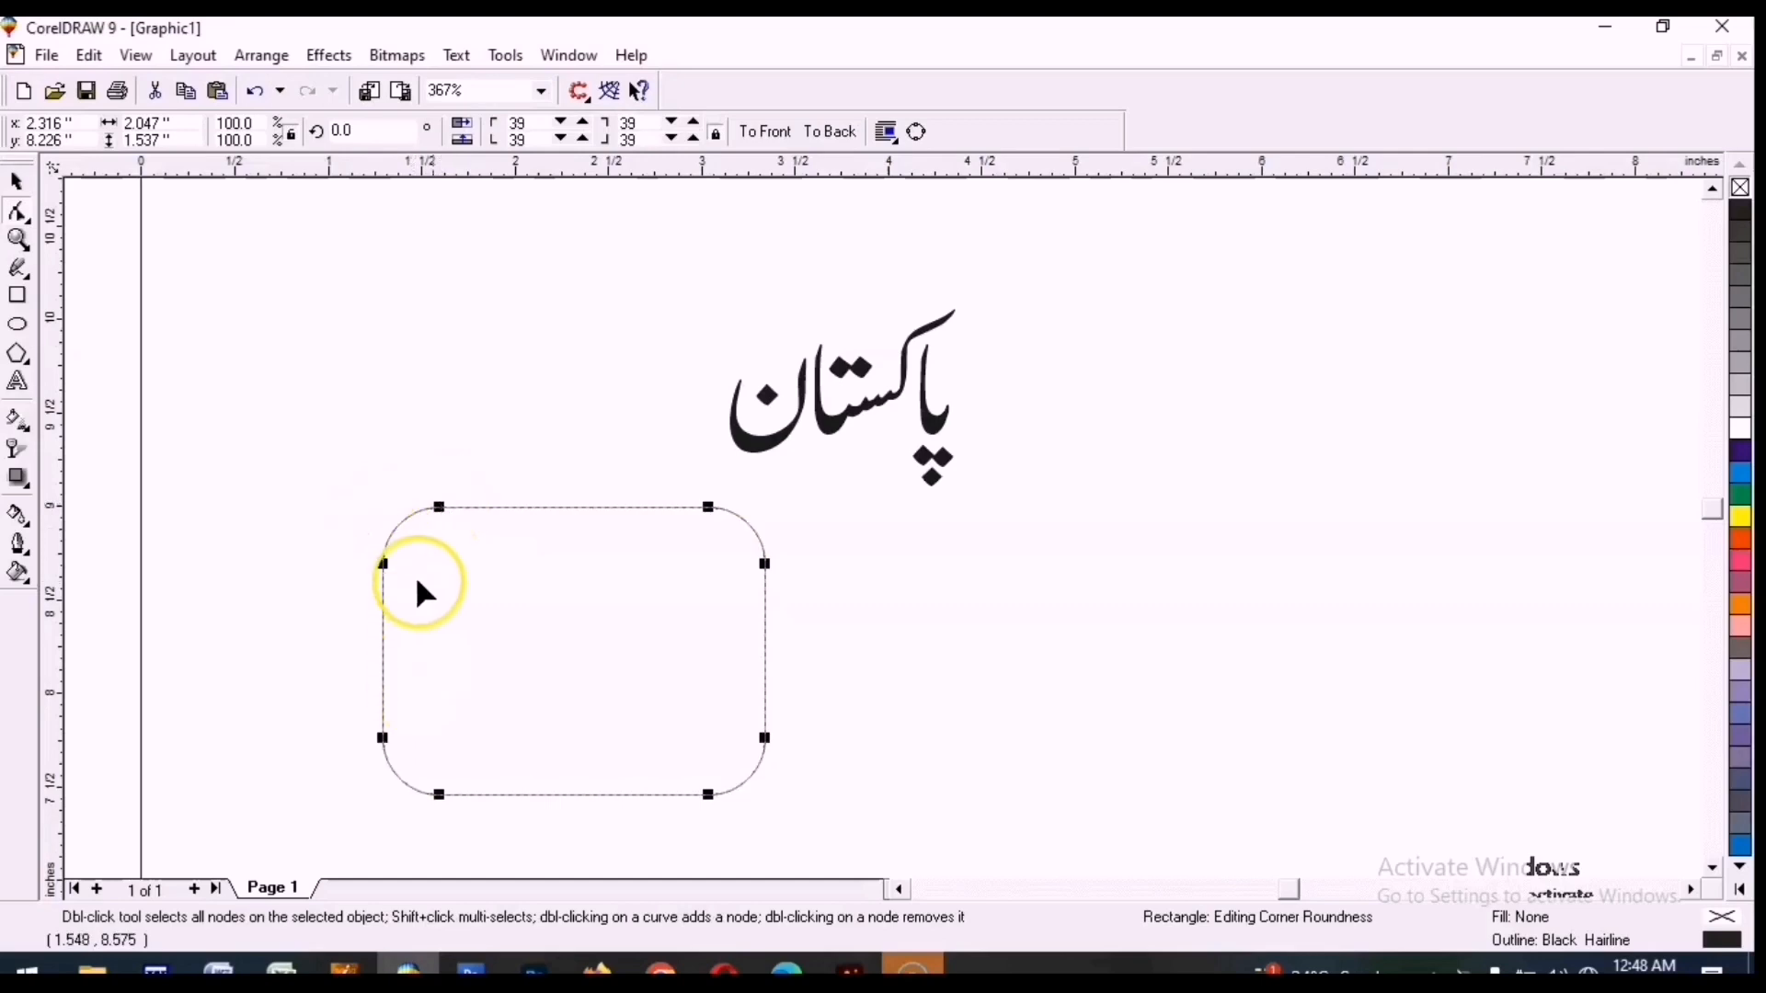
{"action": "left_click", "coordinate": [16, 182]}
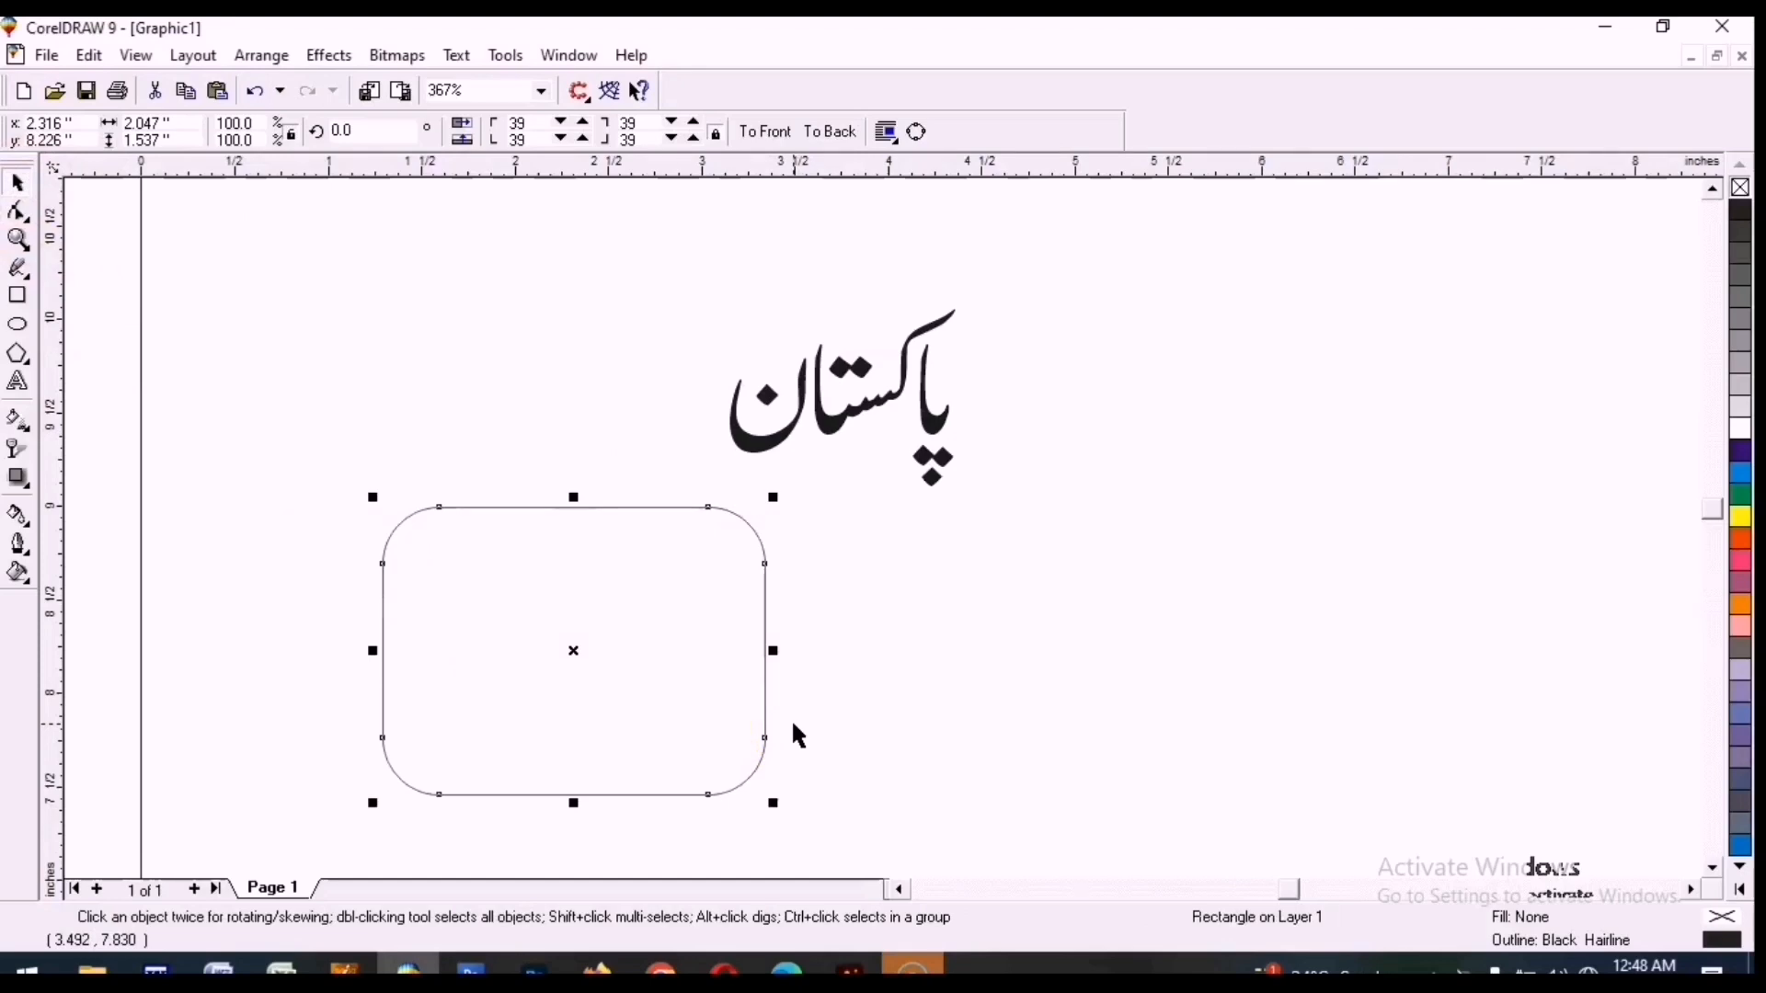
Fill the rounded rectangle with blue.
{"action": "left_click", "coordinate": [18, 213]}
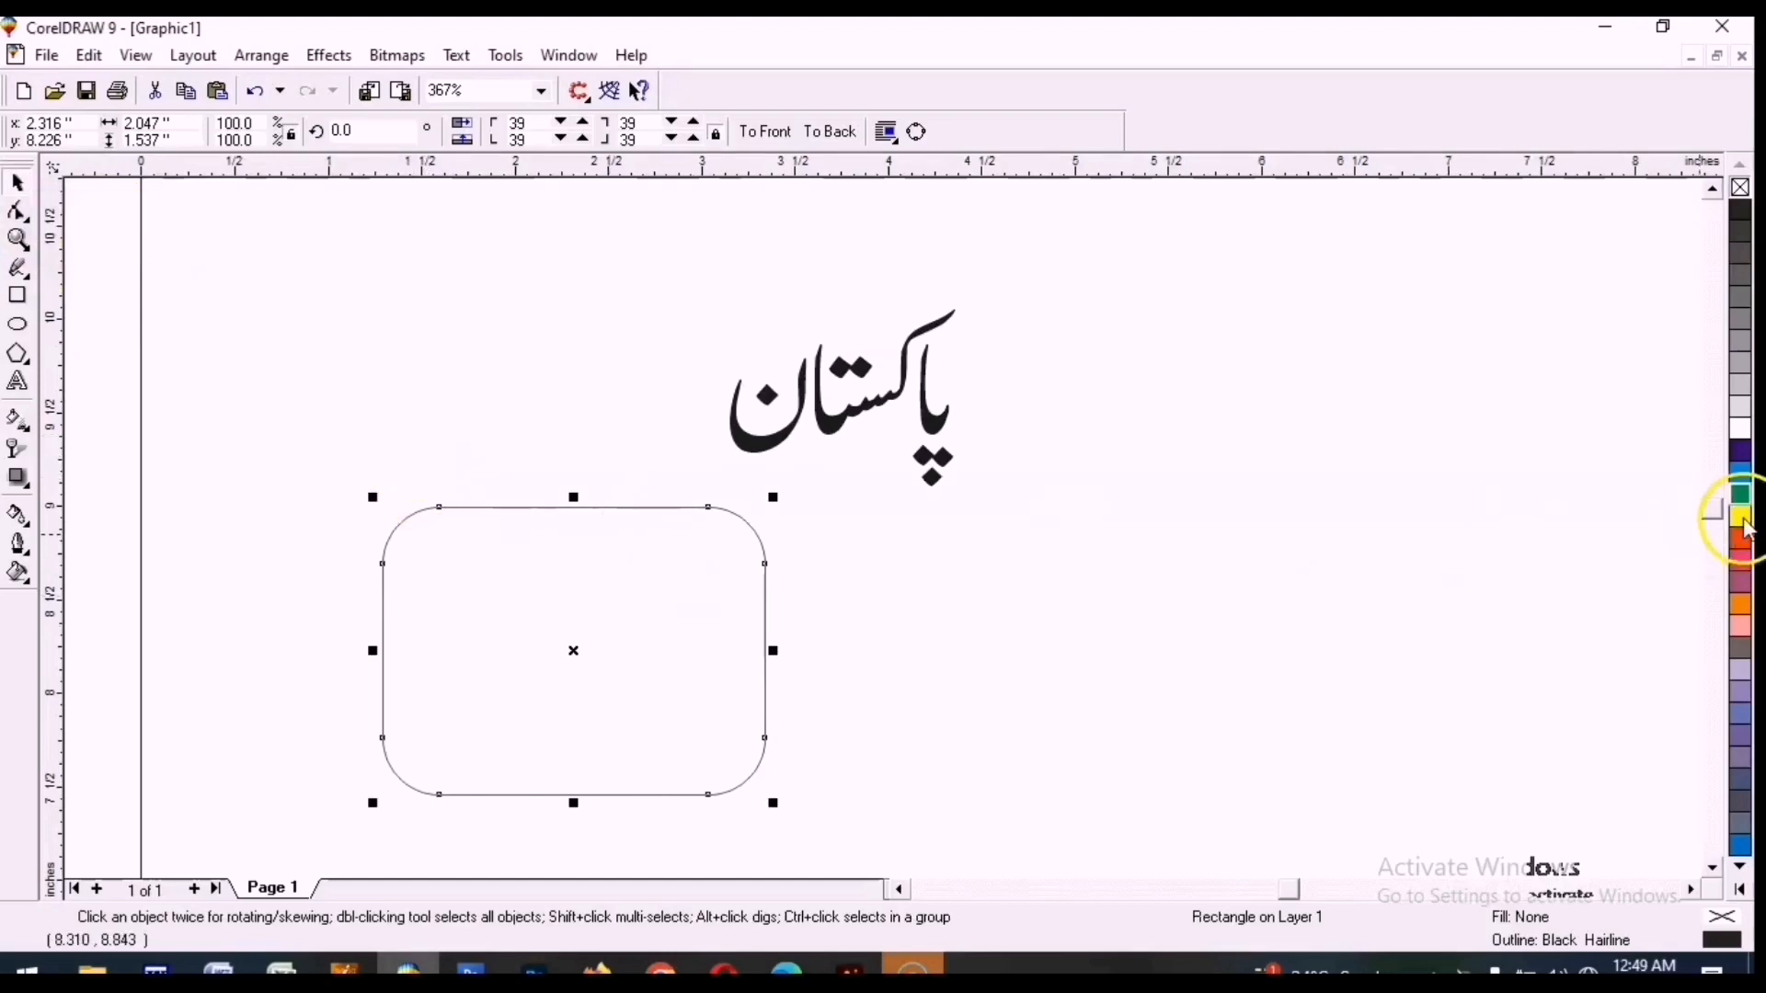
{"action": "left_click", "coordinate": [1741, 451]}
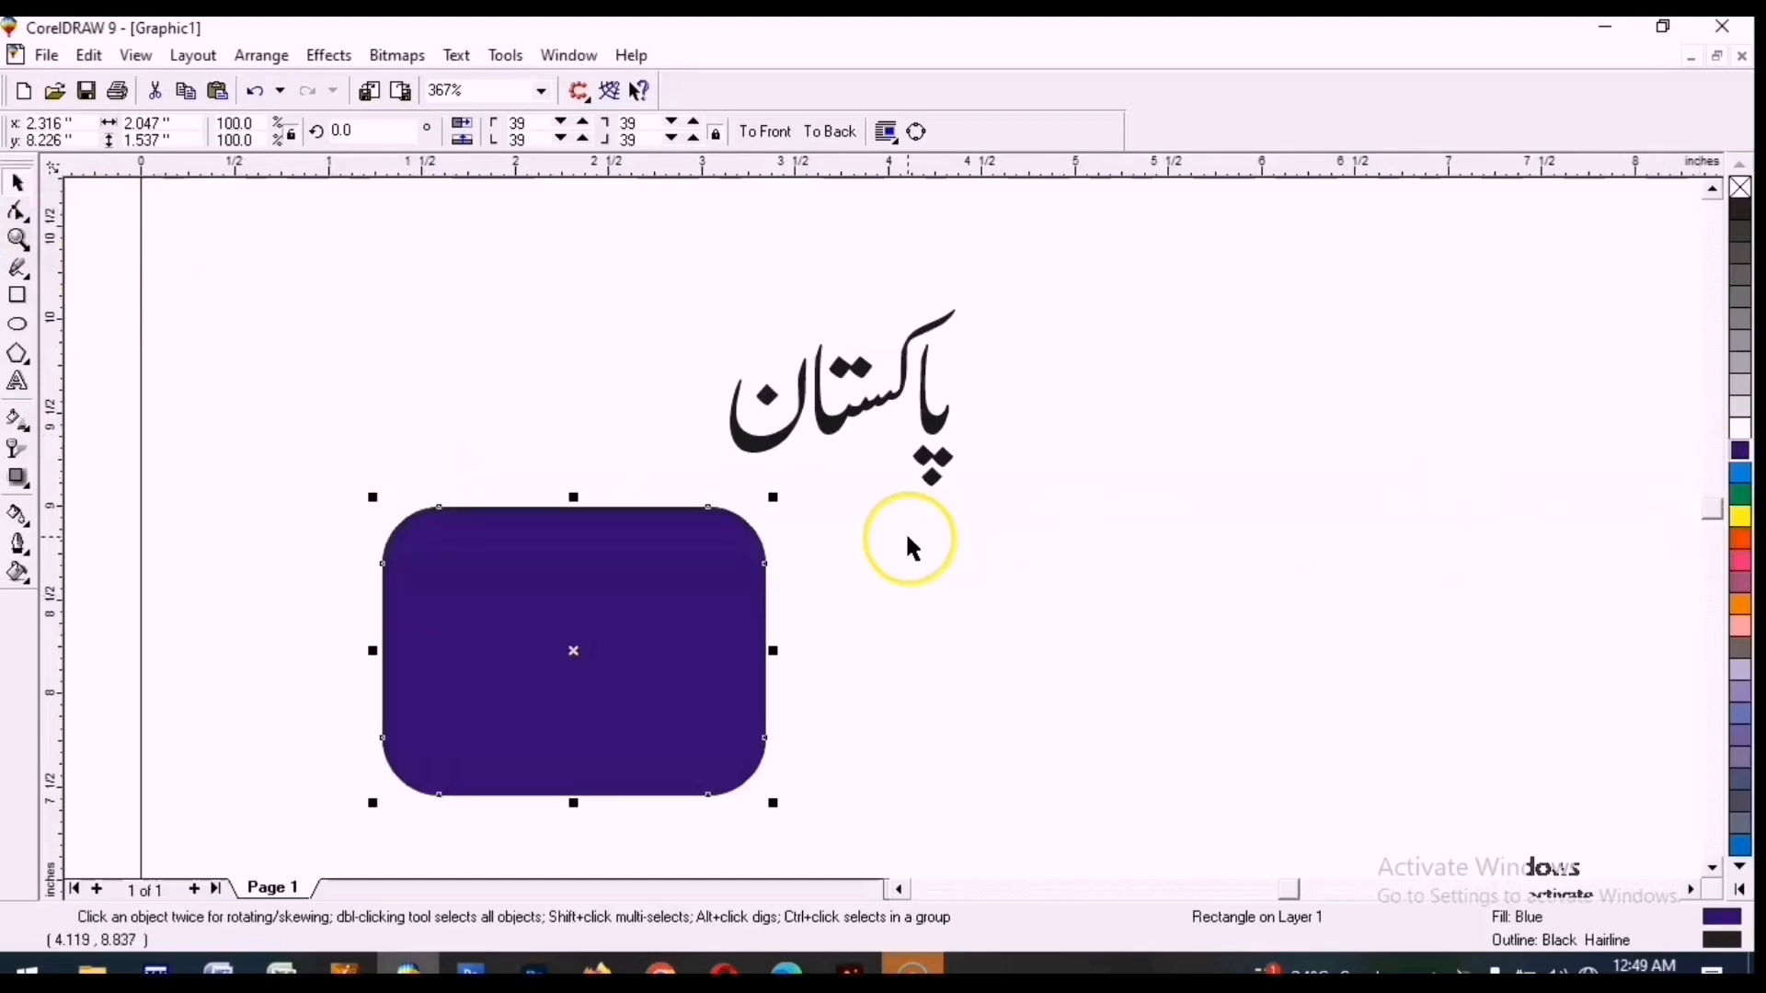
Cut the rectangle diagonally in two with the Knife tool.
{"action": "left_click", "coordinate": [24, 218]}
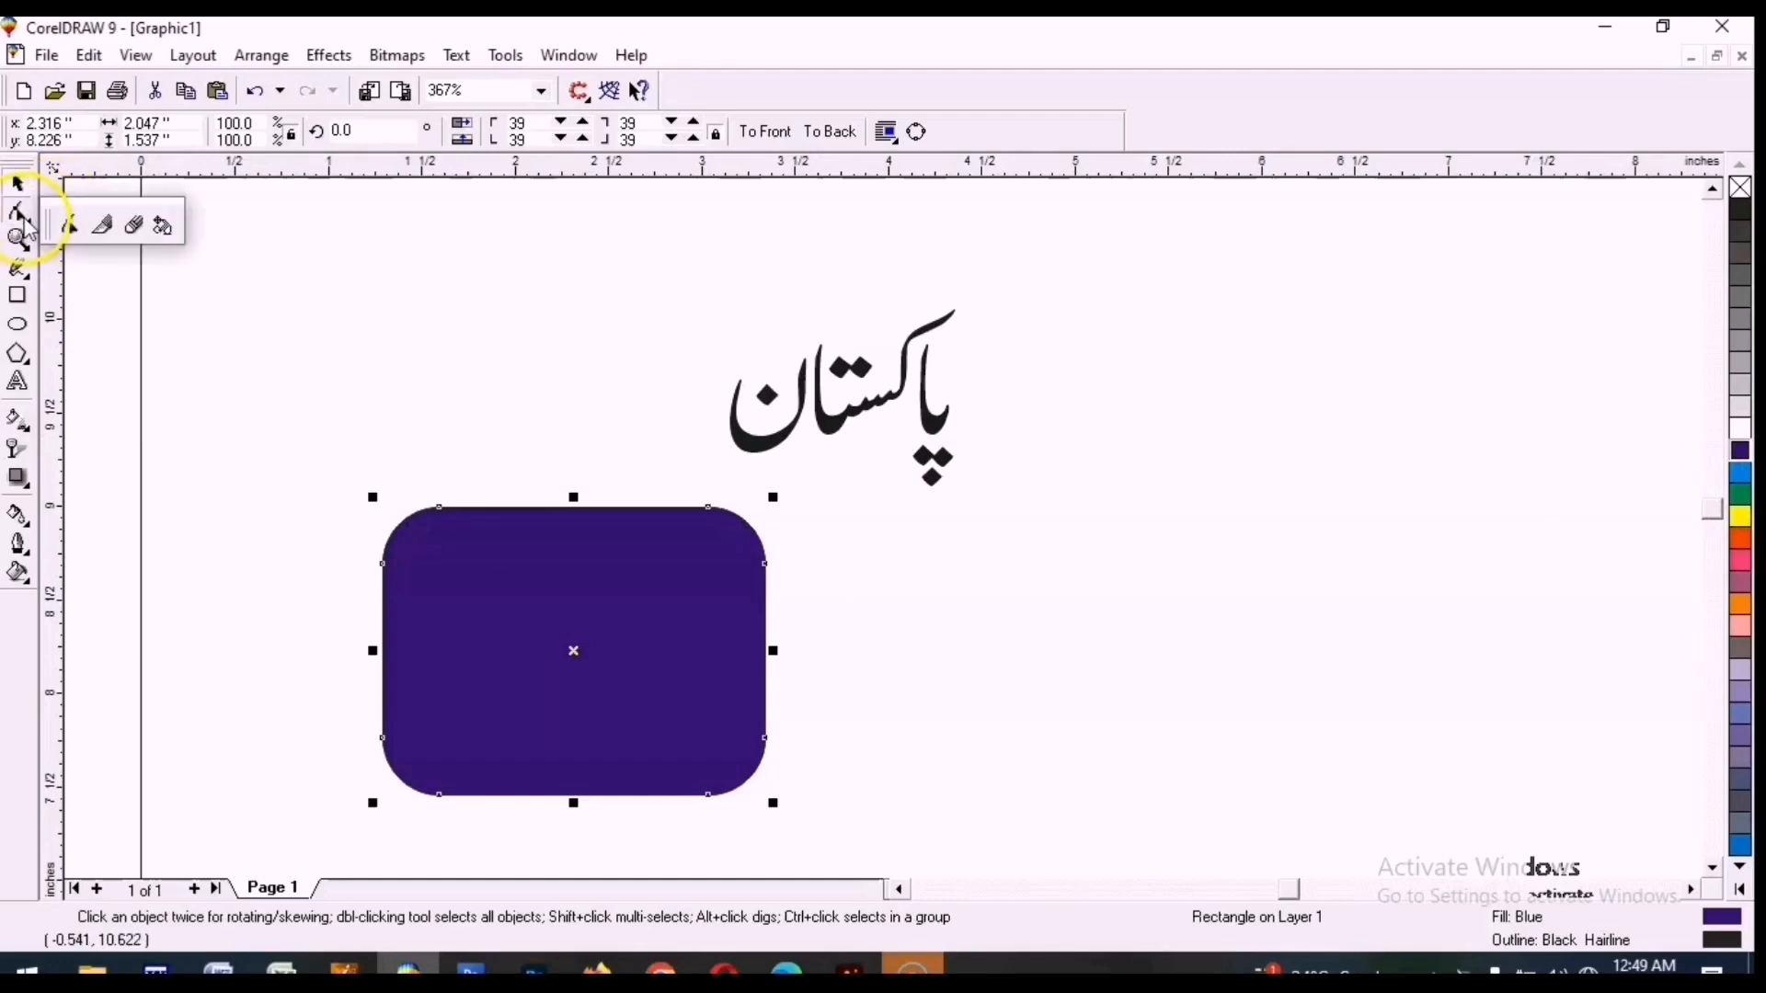
{"action": "left_click", "coordinate": [105, 224]}
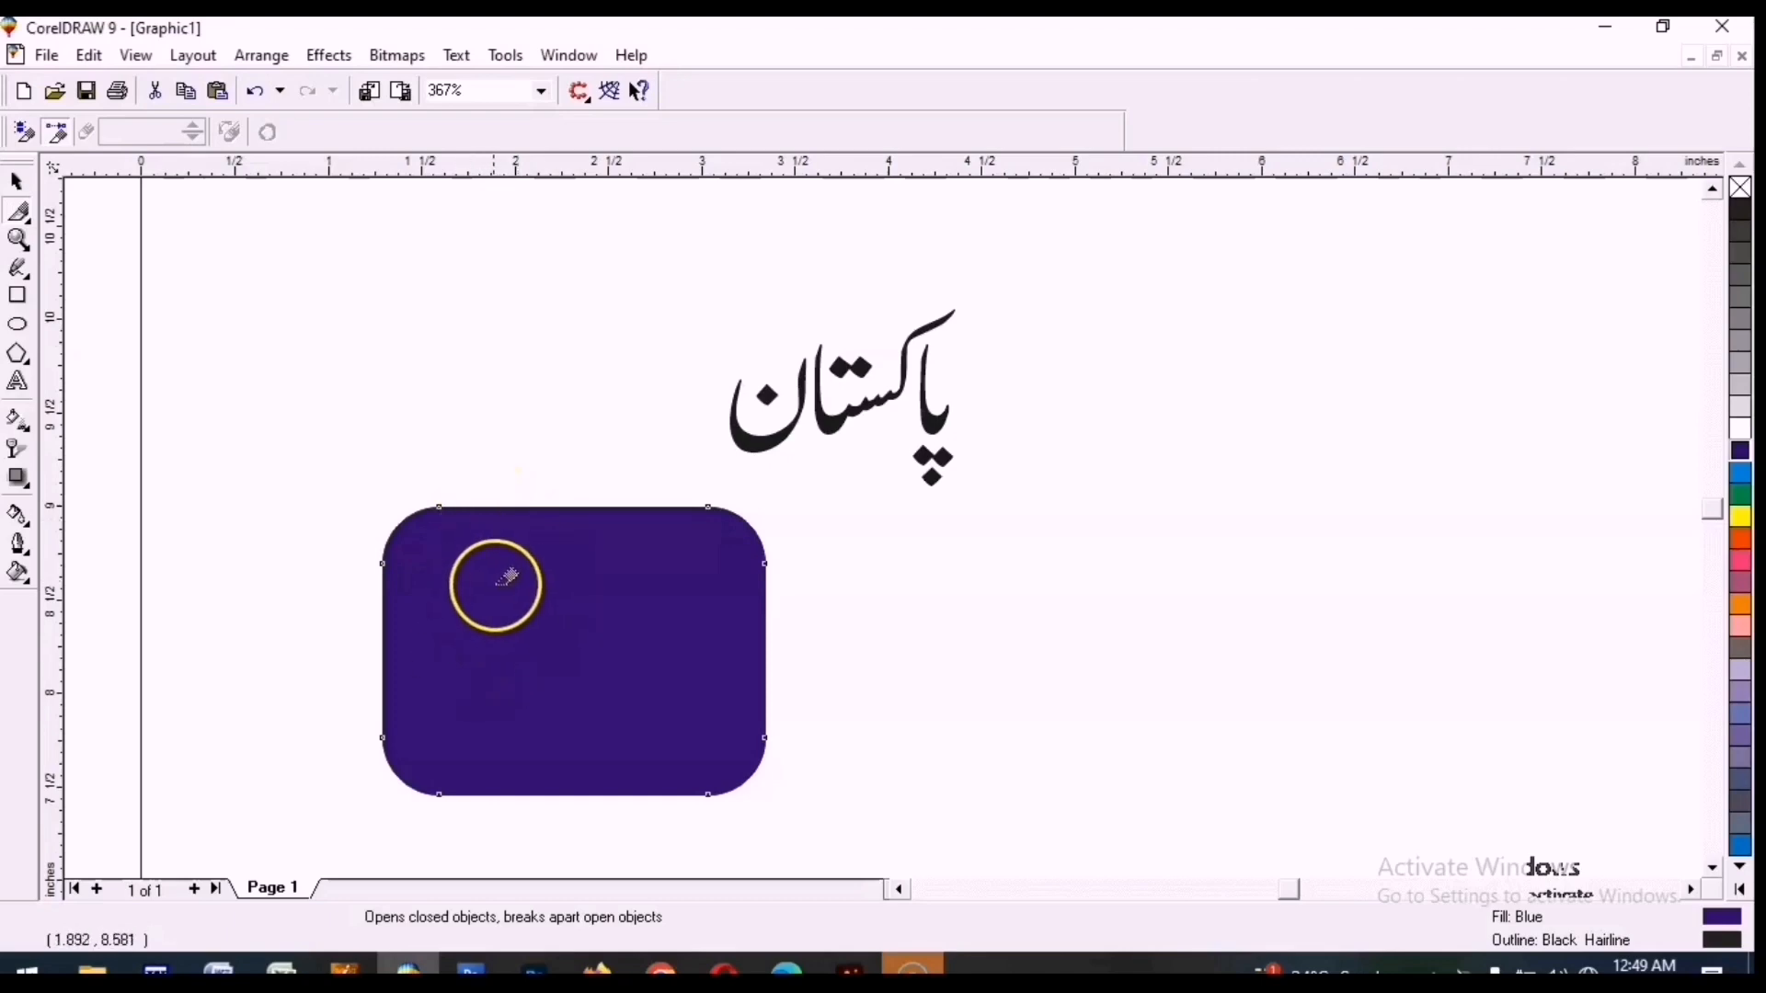
{"action": "mouse_move", "coordinate": [486, 495]}
{"action": "left_mouse_down"}
{"action": "mouse_move", "coordinate": [502, 488]}
{"action": "mouse_move", "coordinate": [445, 579]}
{"action": "mouse_move", "coordinate": [644, 795]}
{"action": "left_mouse_up"}
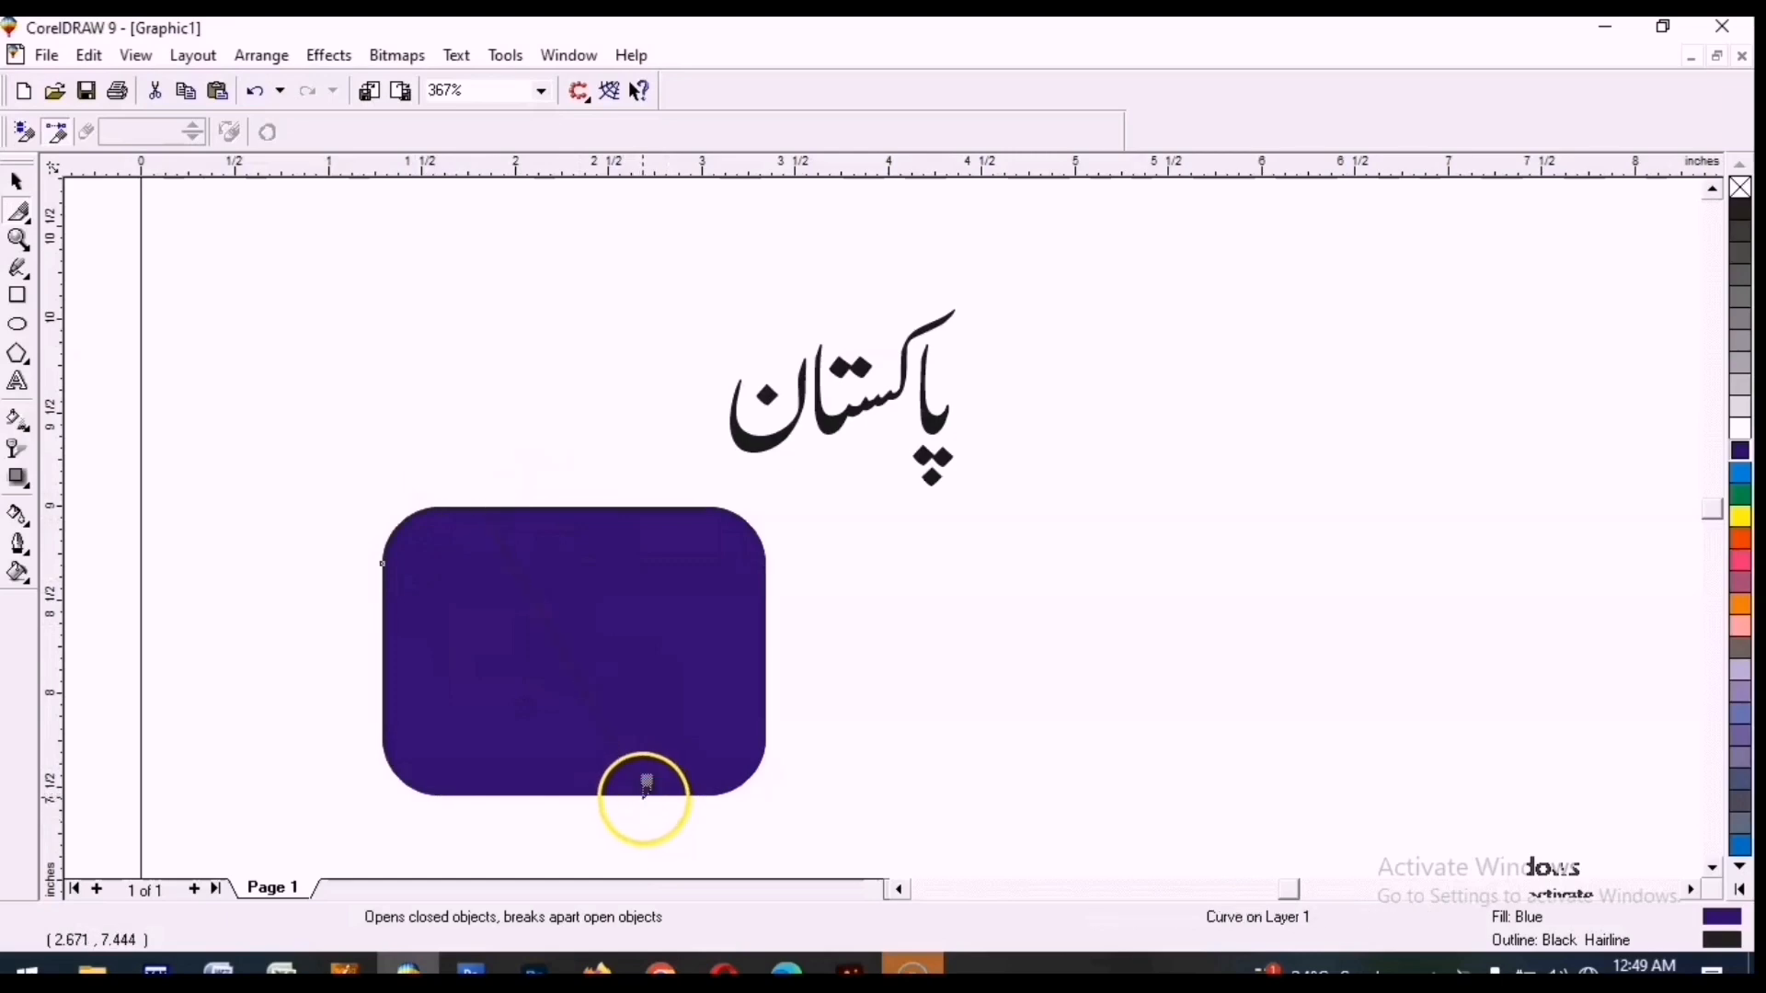
Move the right piece to the right to open a diagonal gap between the pieces.
{"action": "left_click", "coordinate": [17, 183]}
{"action": "left_click", "coordinate": [552, 386]}
{"action": "left_click_drag", "start_coordinate": [581, 601], "coordinate": [676, 602]}
{"action": "left_click", "coordinate": [501, 463]}
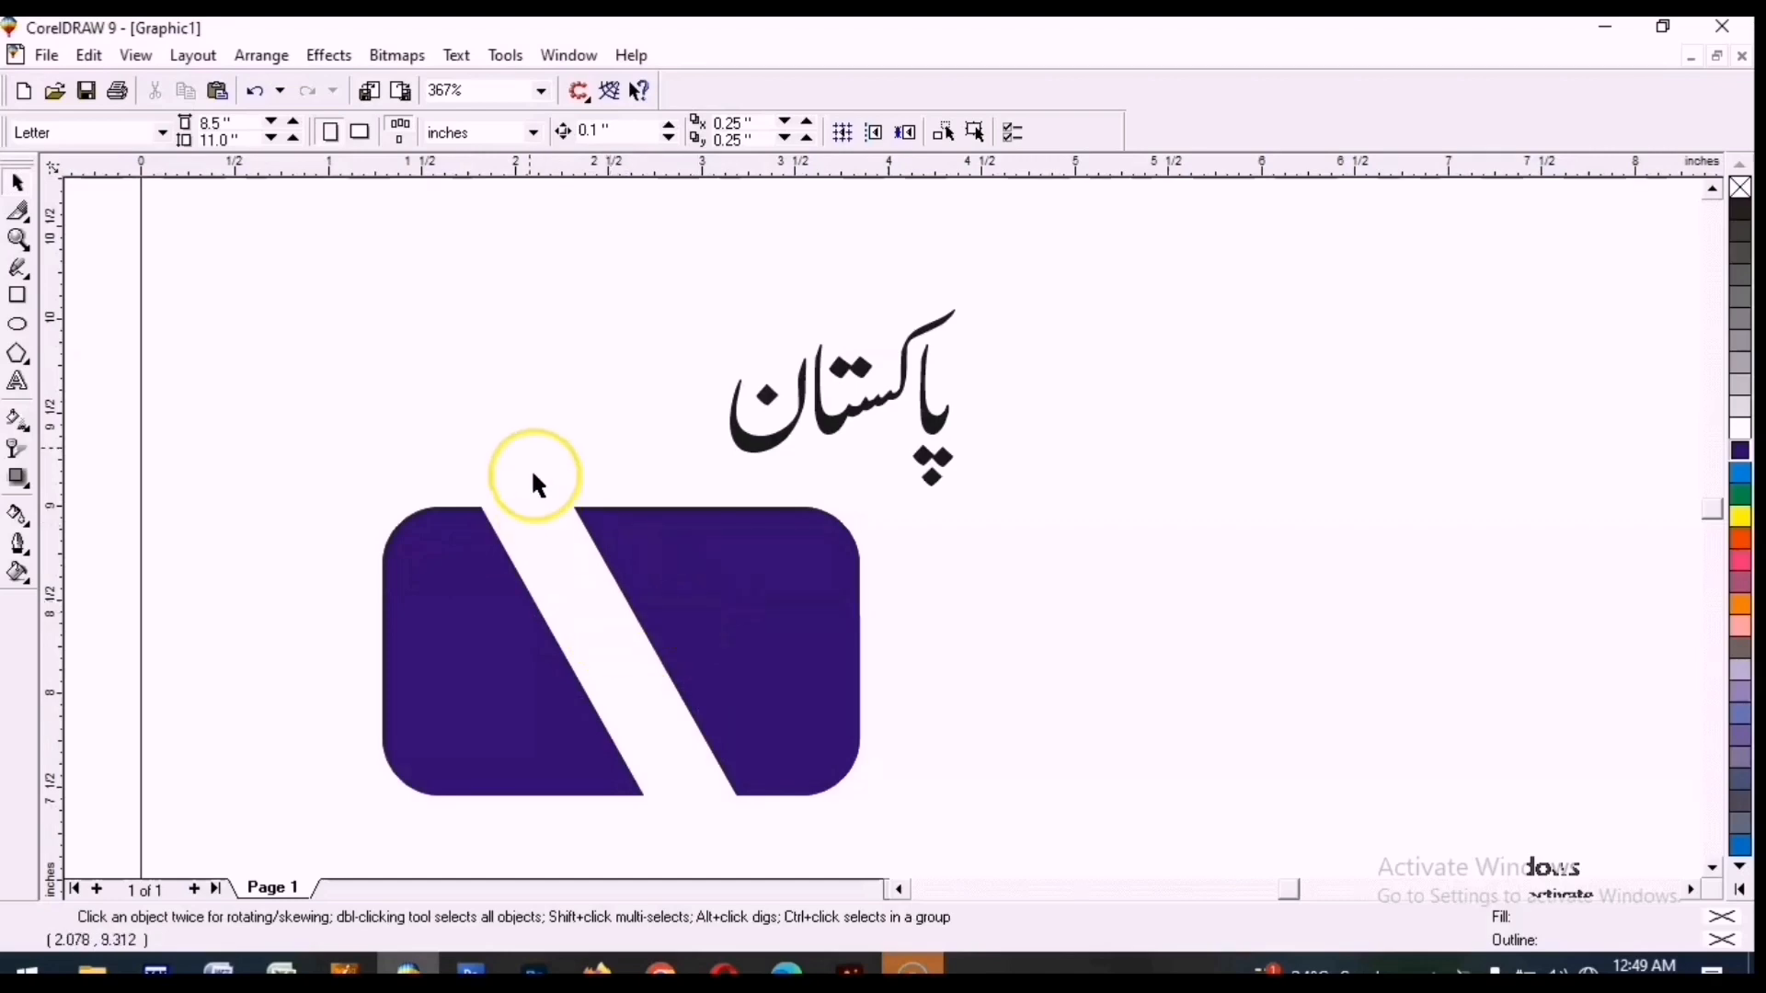
Erase a strip along the right piece's top edge with the Eraser tool.
{"action": "left_click", "coordinate": [659, 540]}
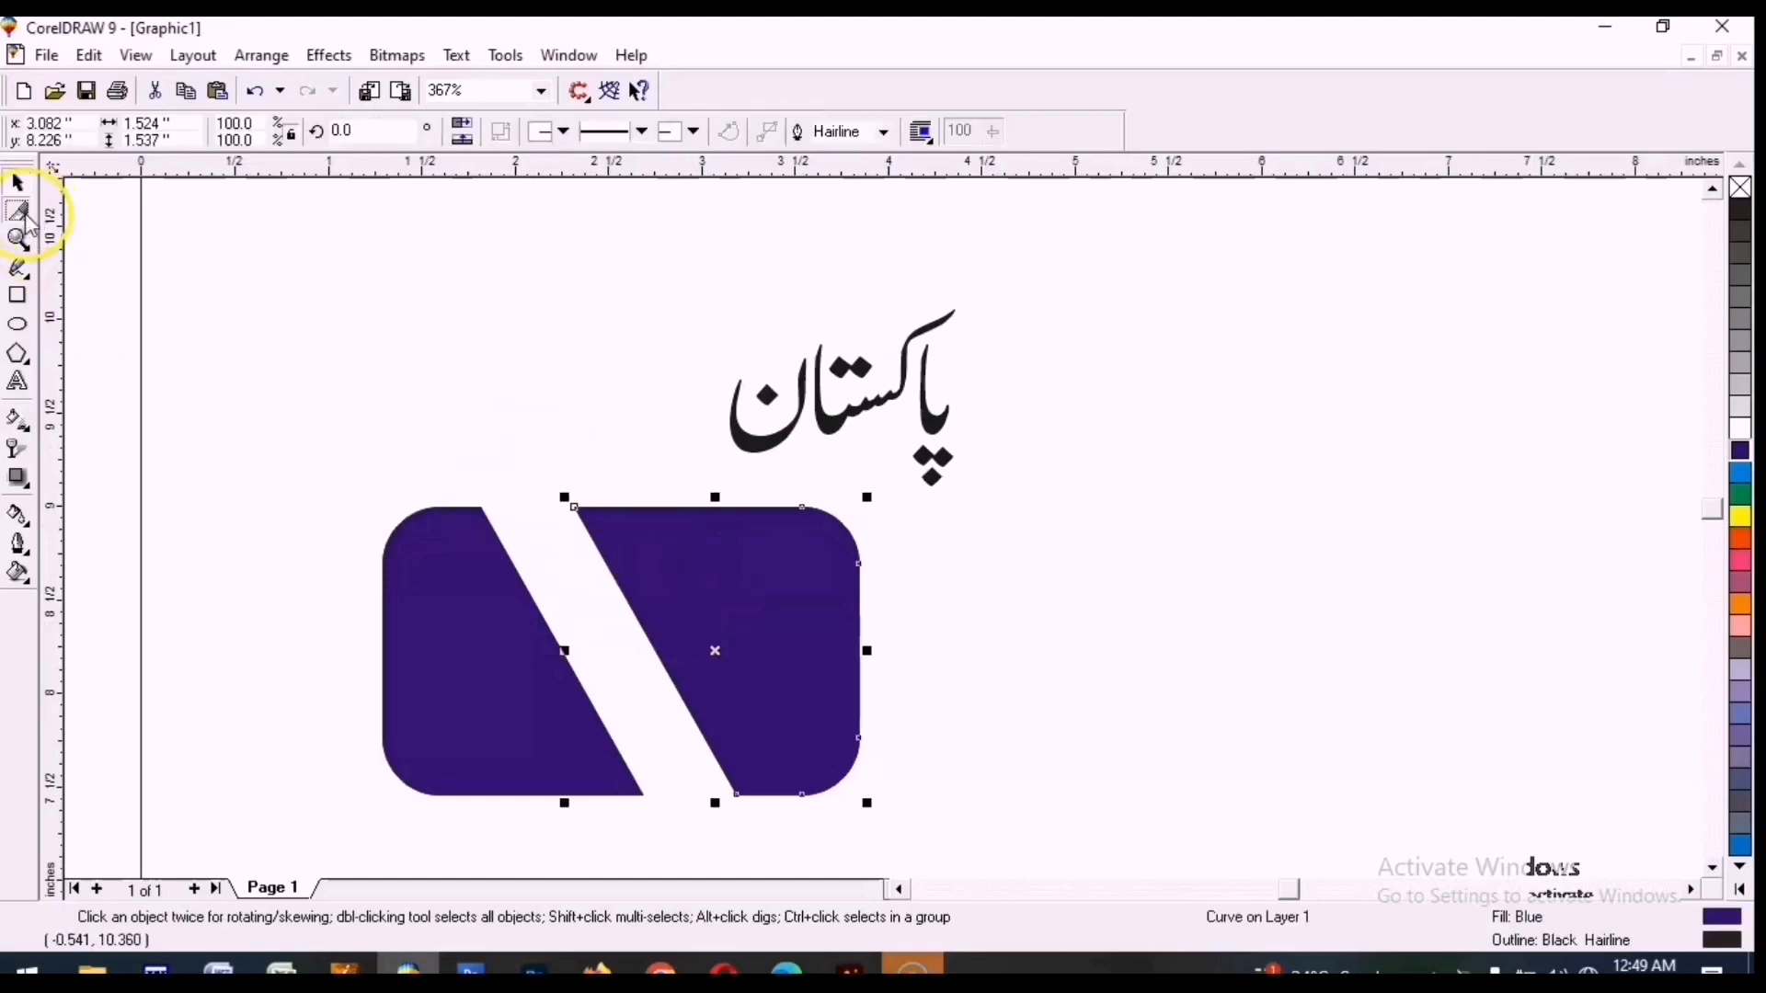
{"action": "left_click", "coordinate": [23, 213]}
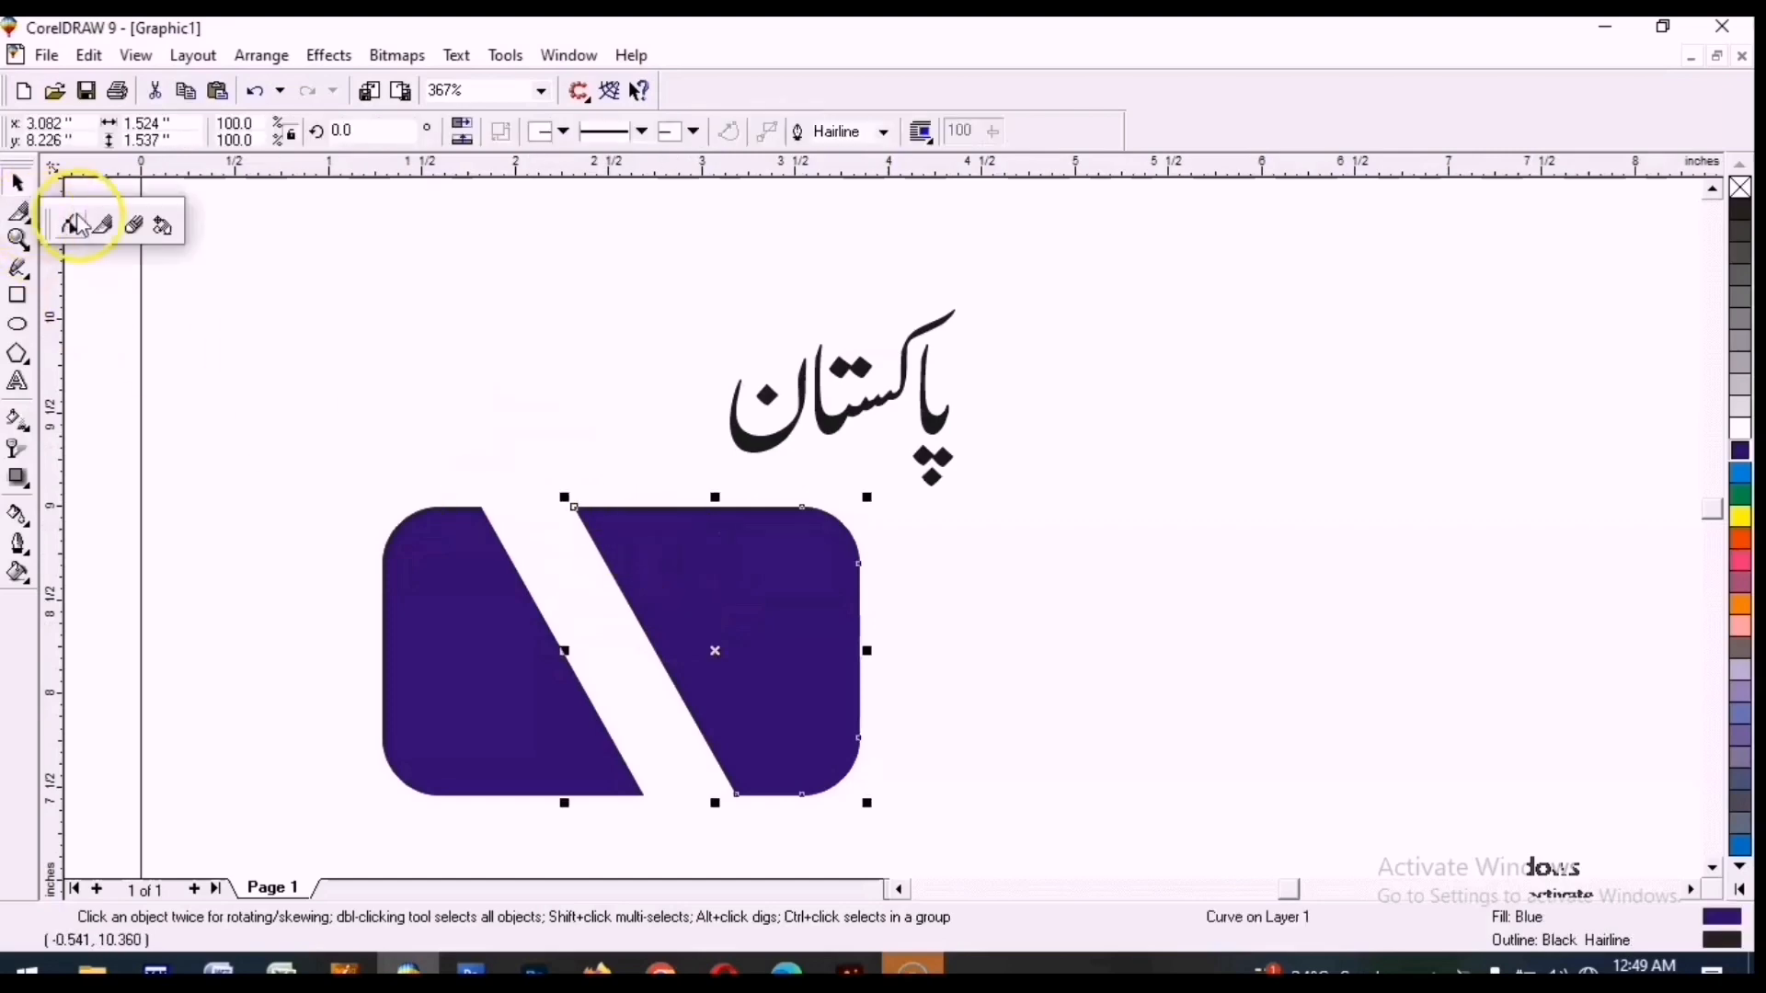
{"action": "left_click", "coordinate": [136, 230]}
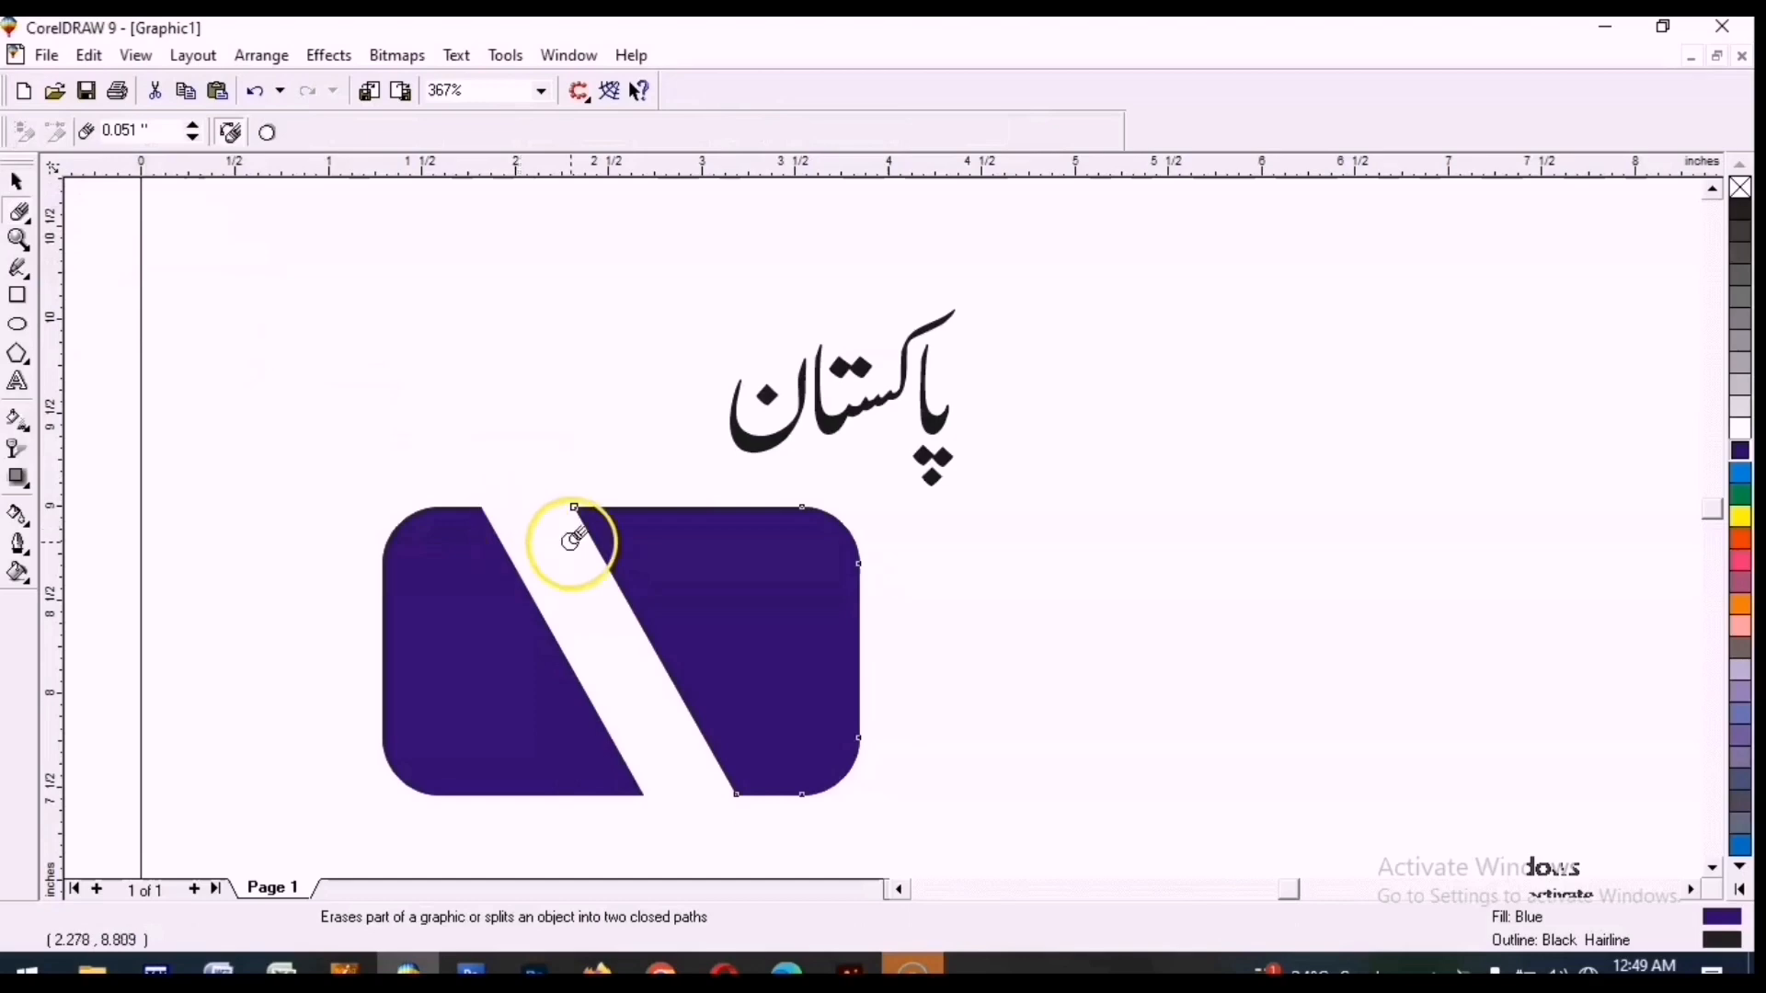
{"action": "left_click_drag", "start_coordinate": [544, 512], "coordinate": [850, 511]}
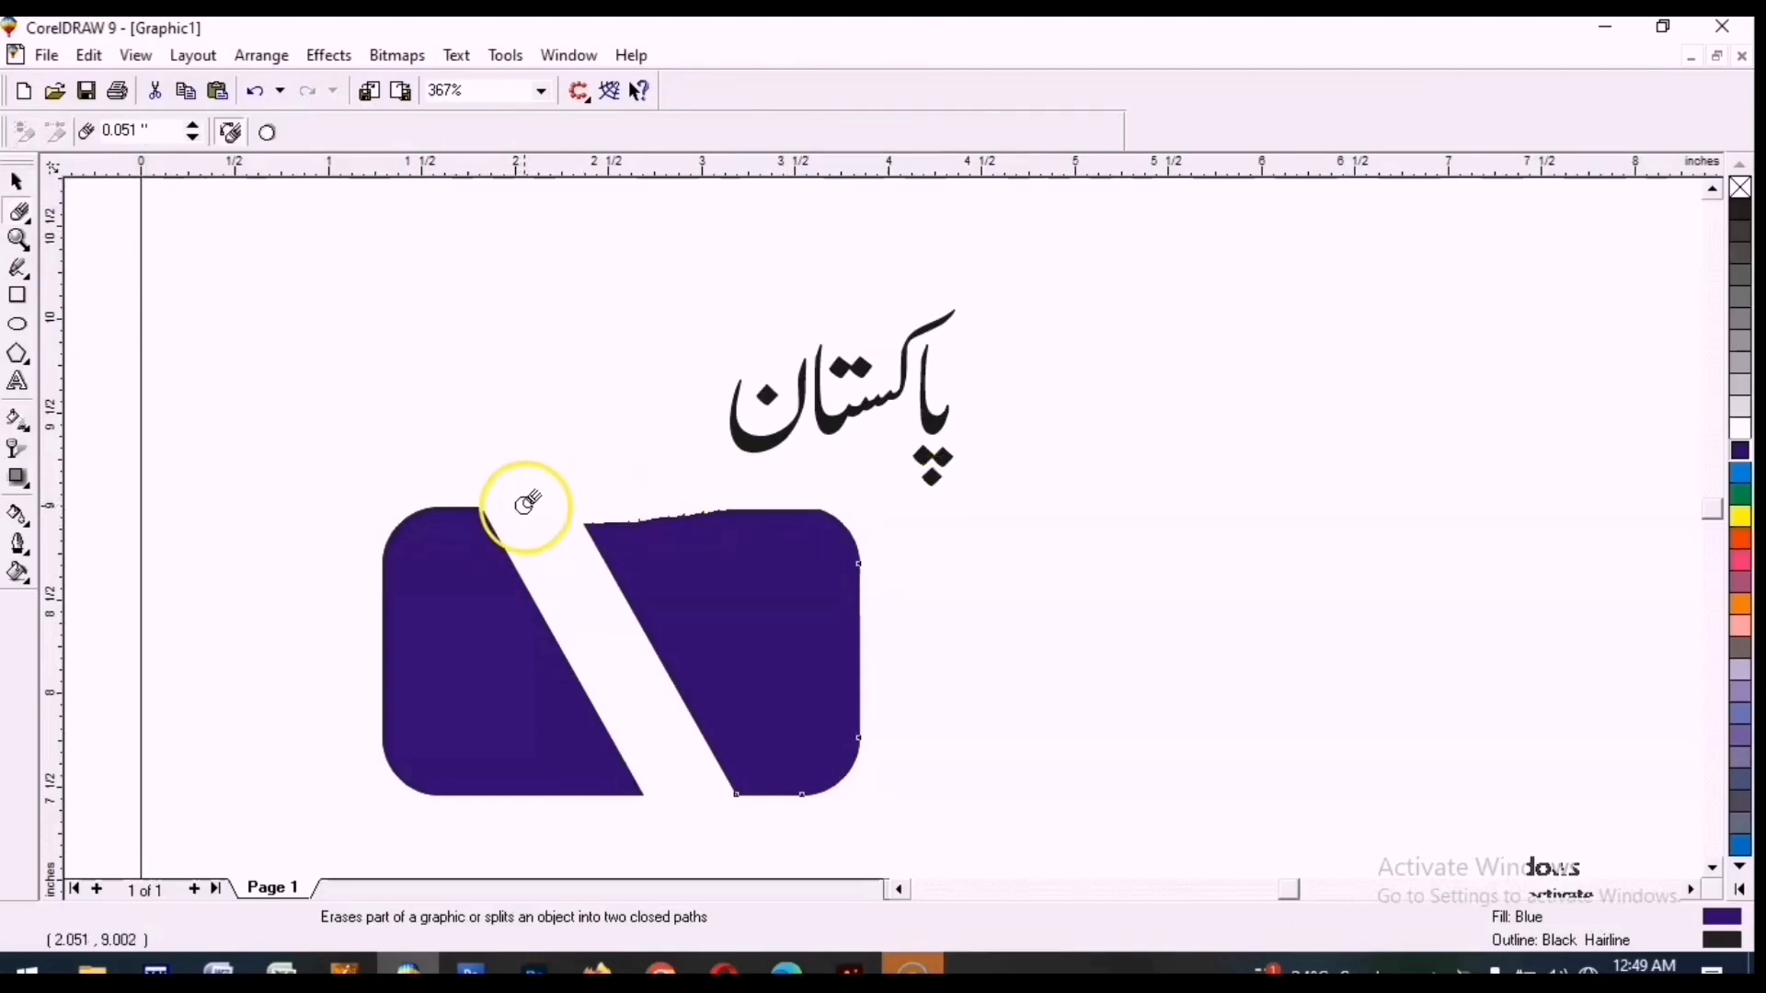
{"action": "left_click", "coordinate": [575, 526]}
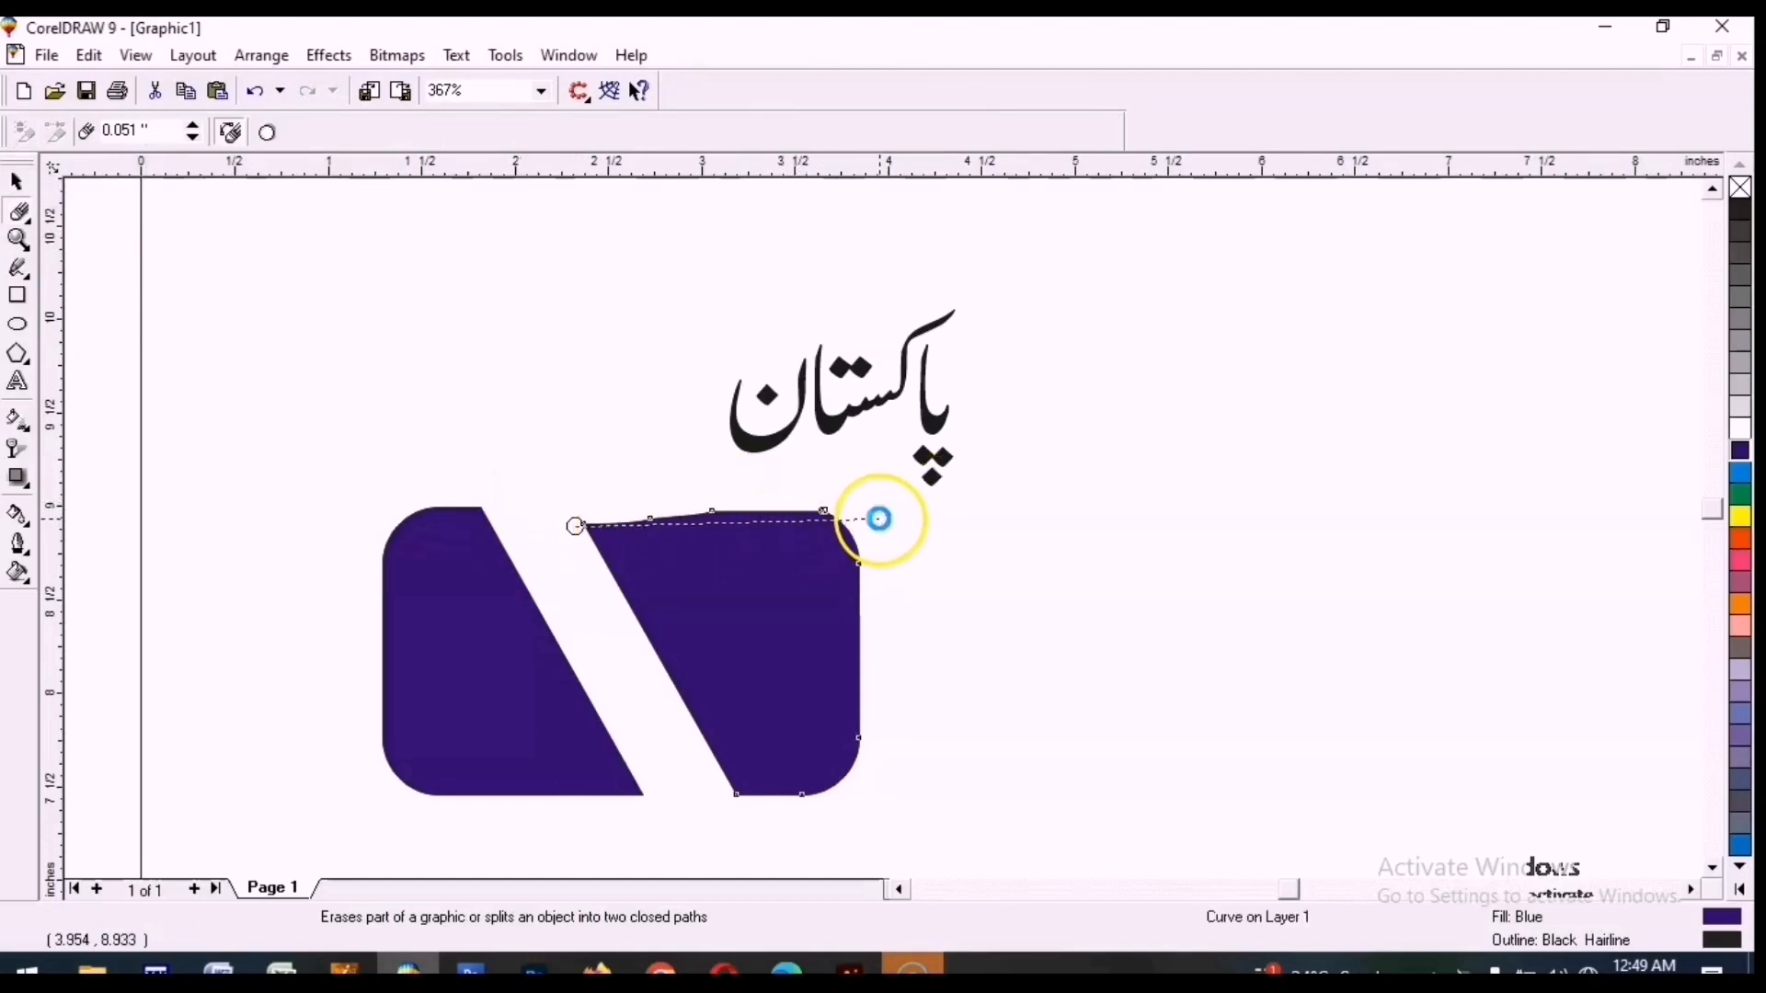
{"action": "left_click", "coordinate": [879, 519]}
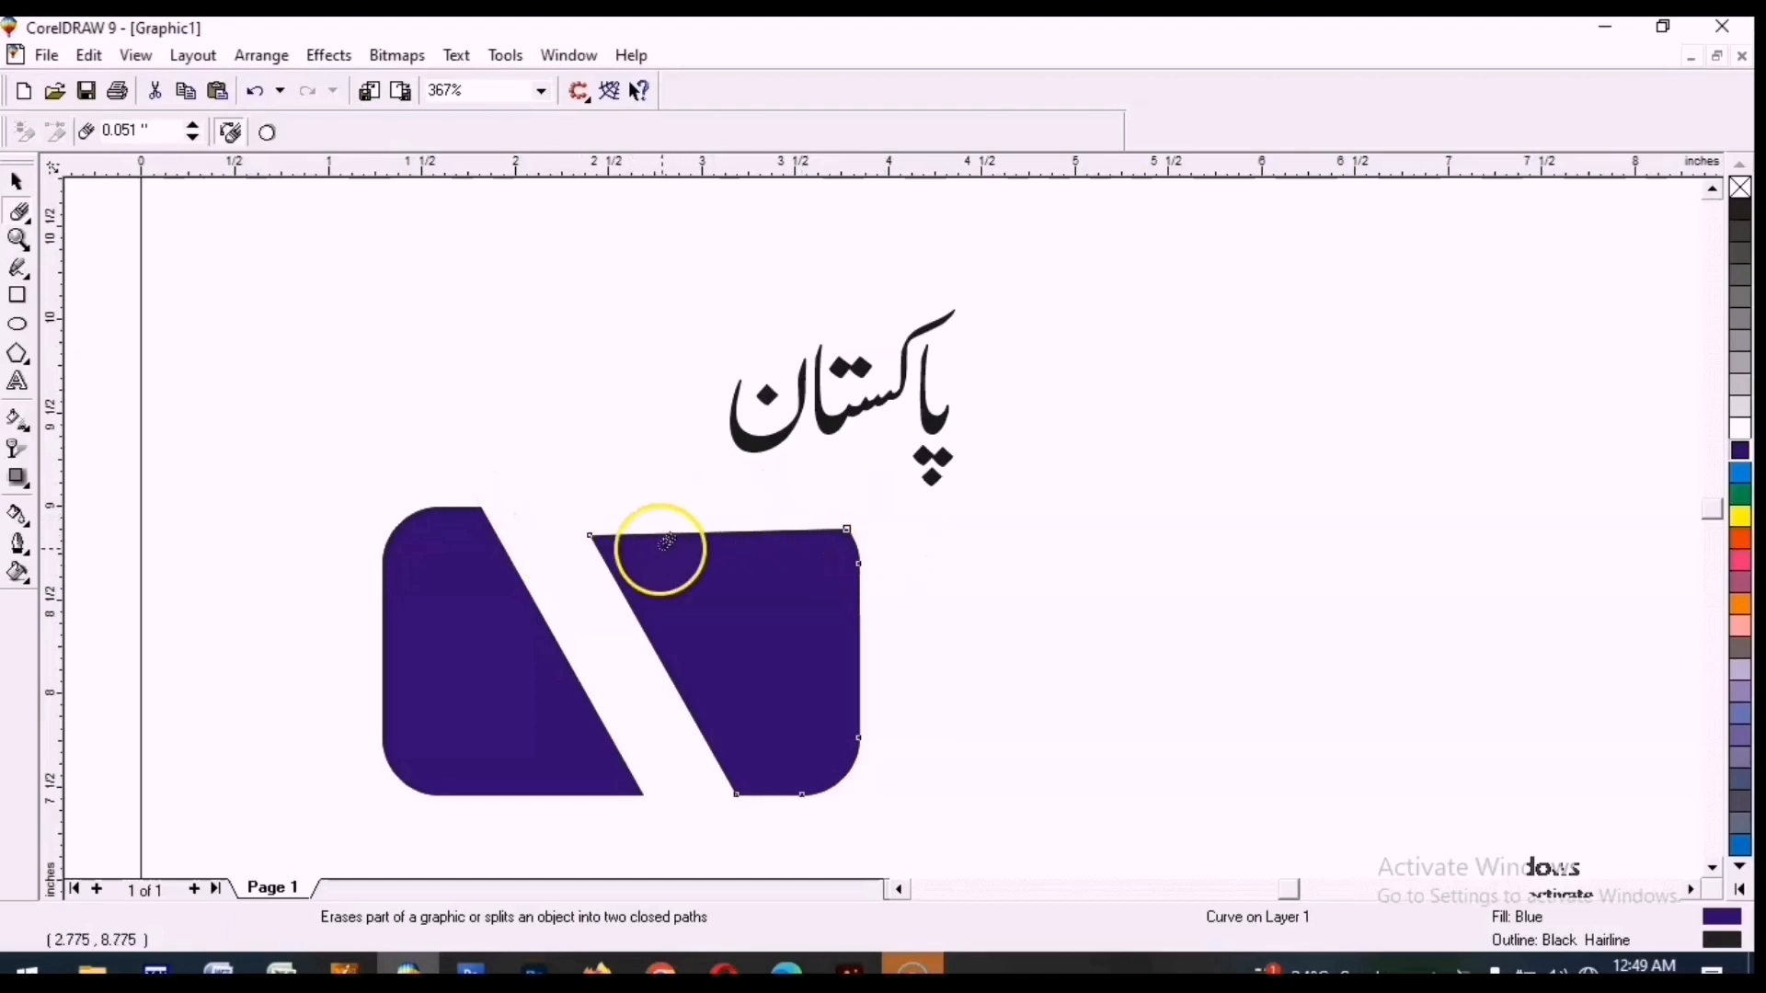
{"action": "left_click", "coordinate": [28, 221]}
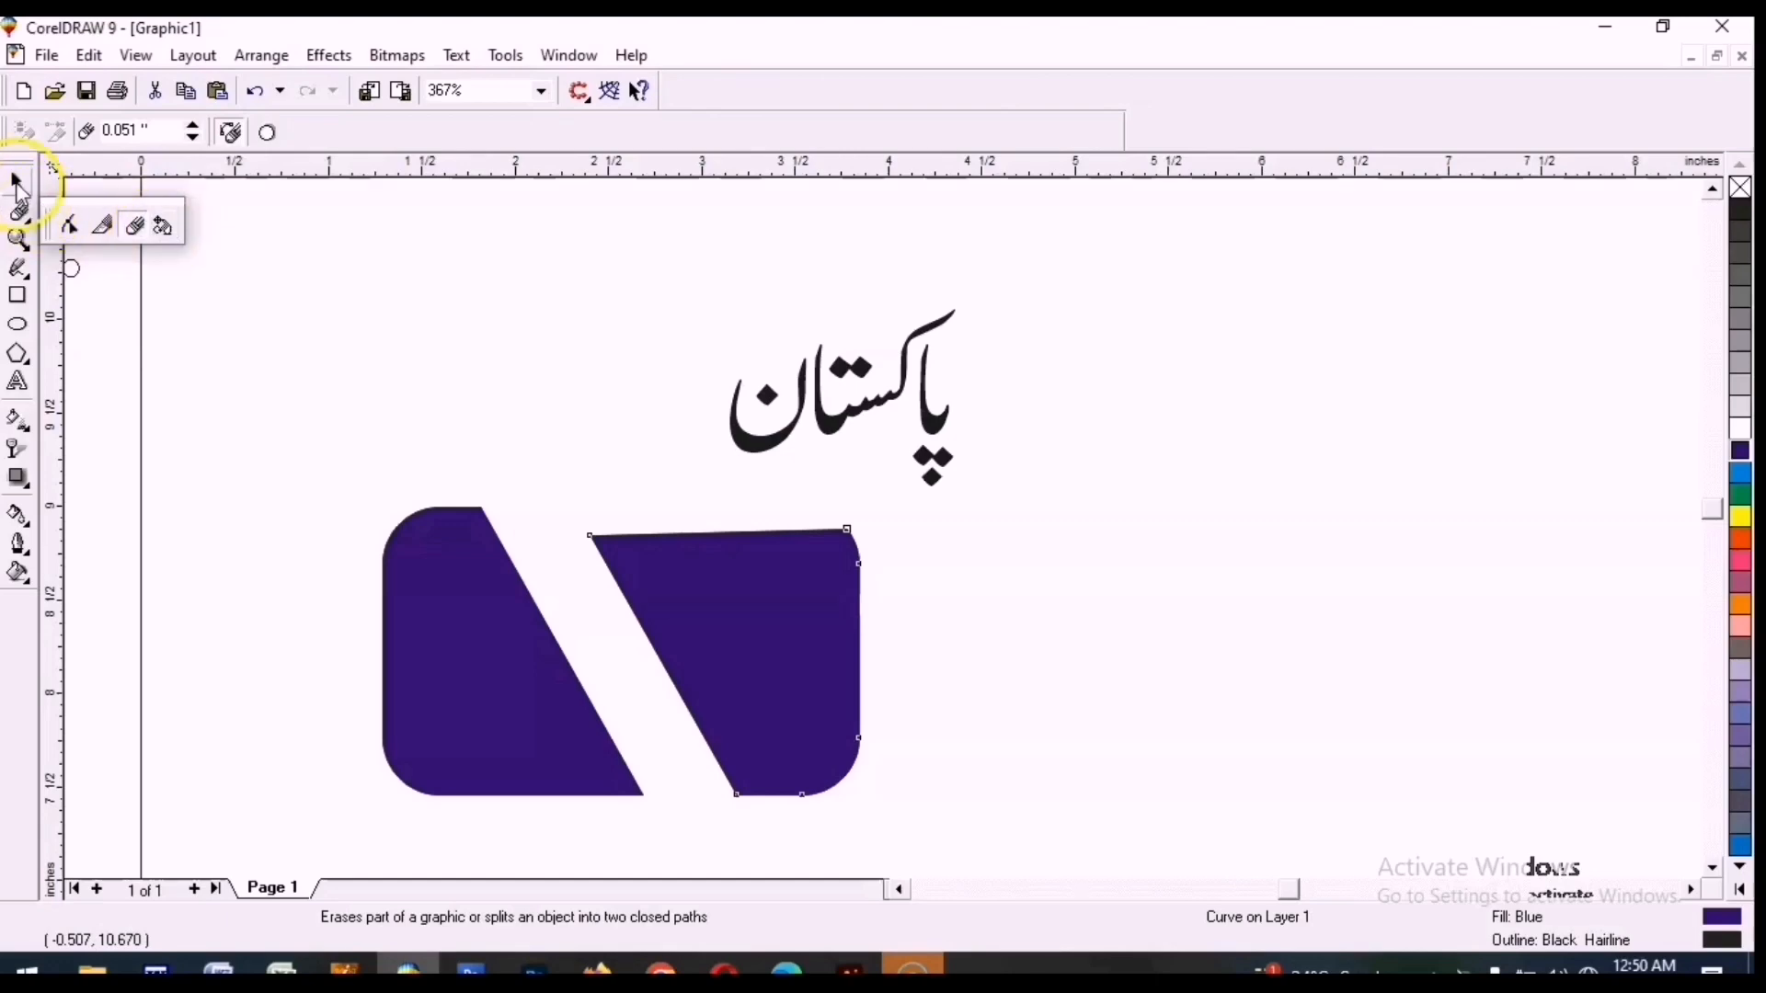
{"action": "left_click", "coordinate": [20, 189]}
{"action": "left_click", "coordinate": [596, 520]}
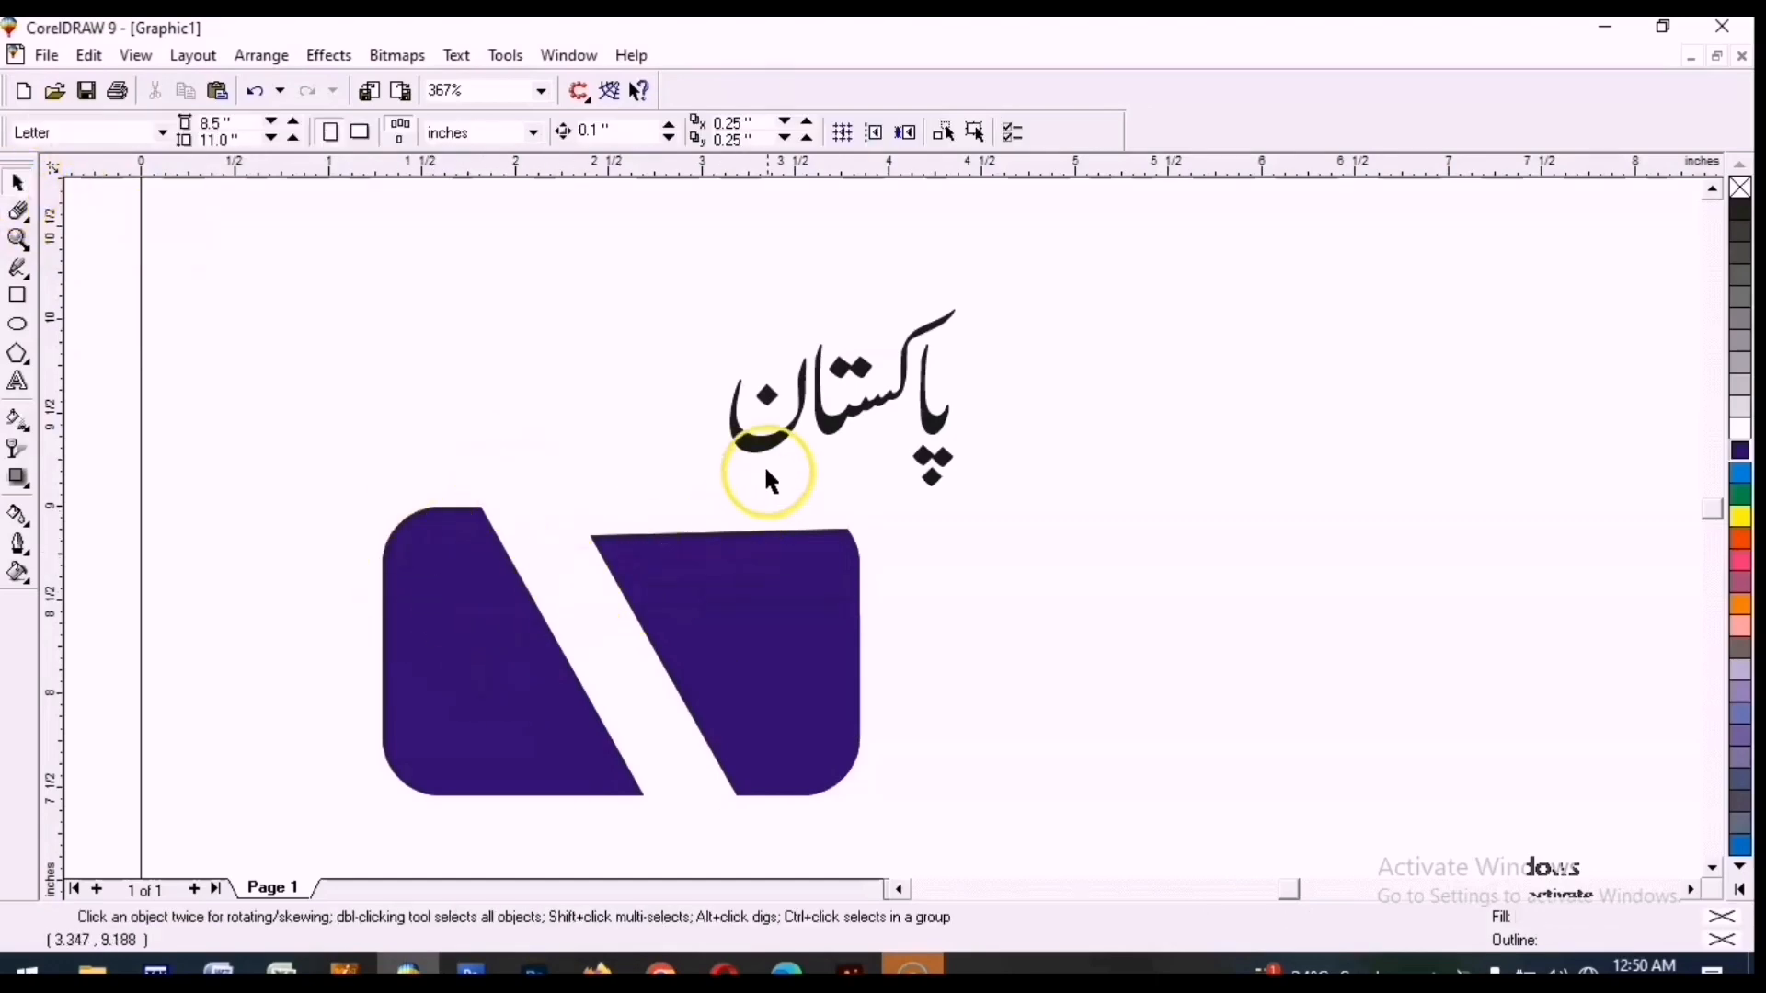
Rotate the left piece freehand with the Free Transform tool and undo the rotation.
{"action": "left_click", "coordinate": [443, 576]}
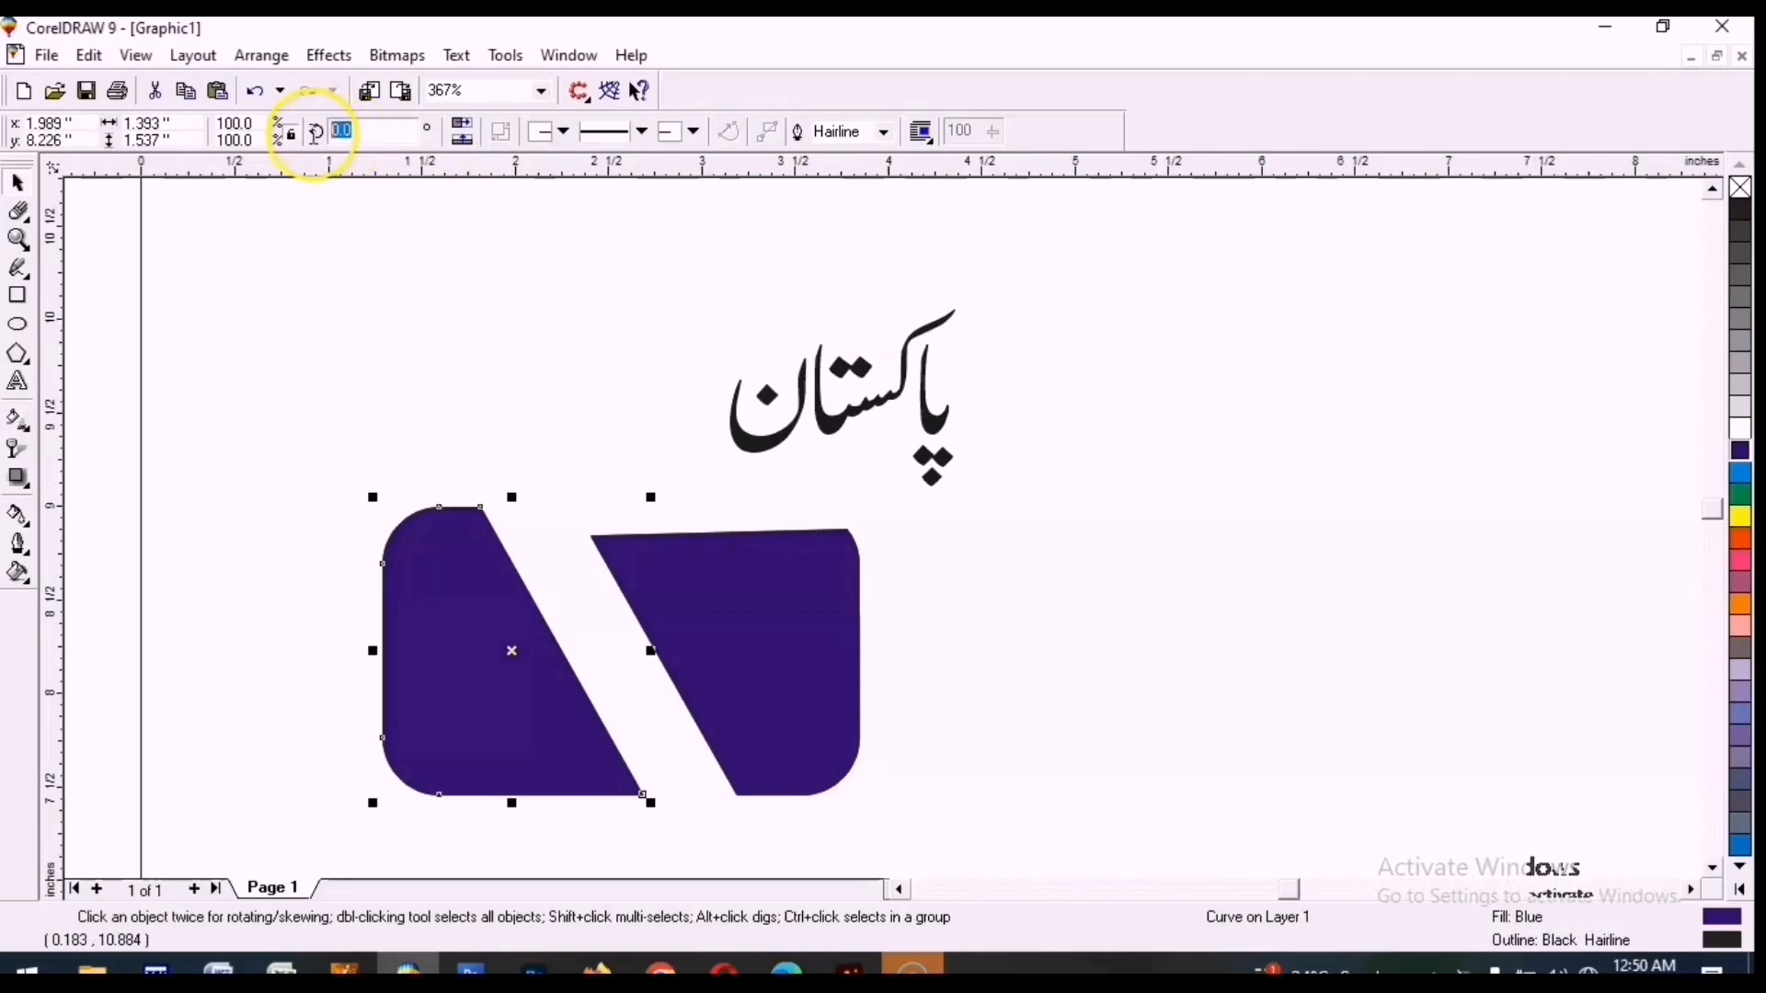
{"action": "left_click", "coordinate": [19, 213]}
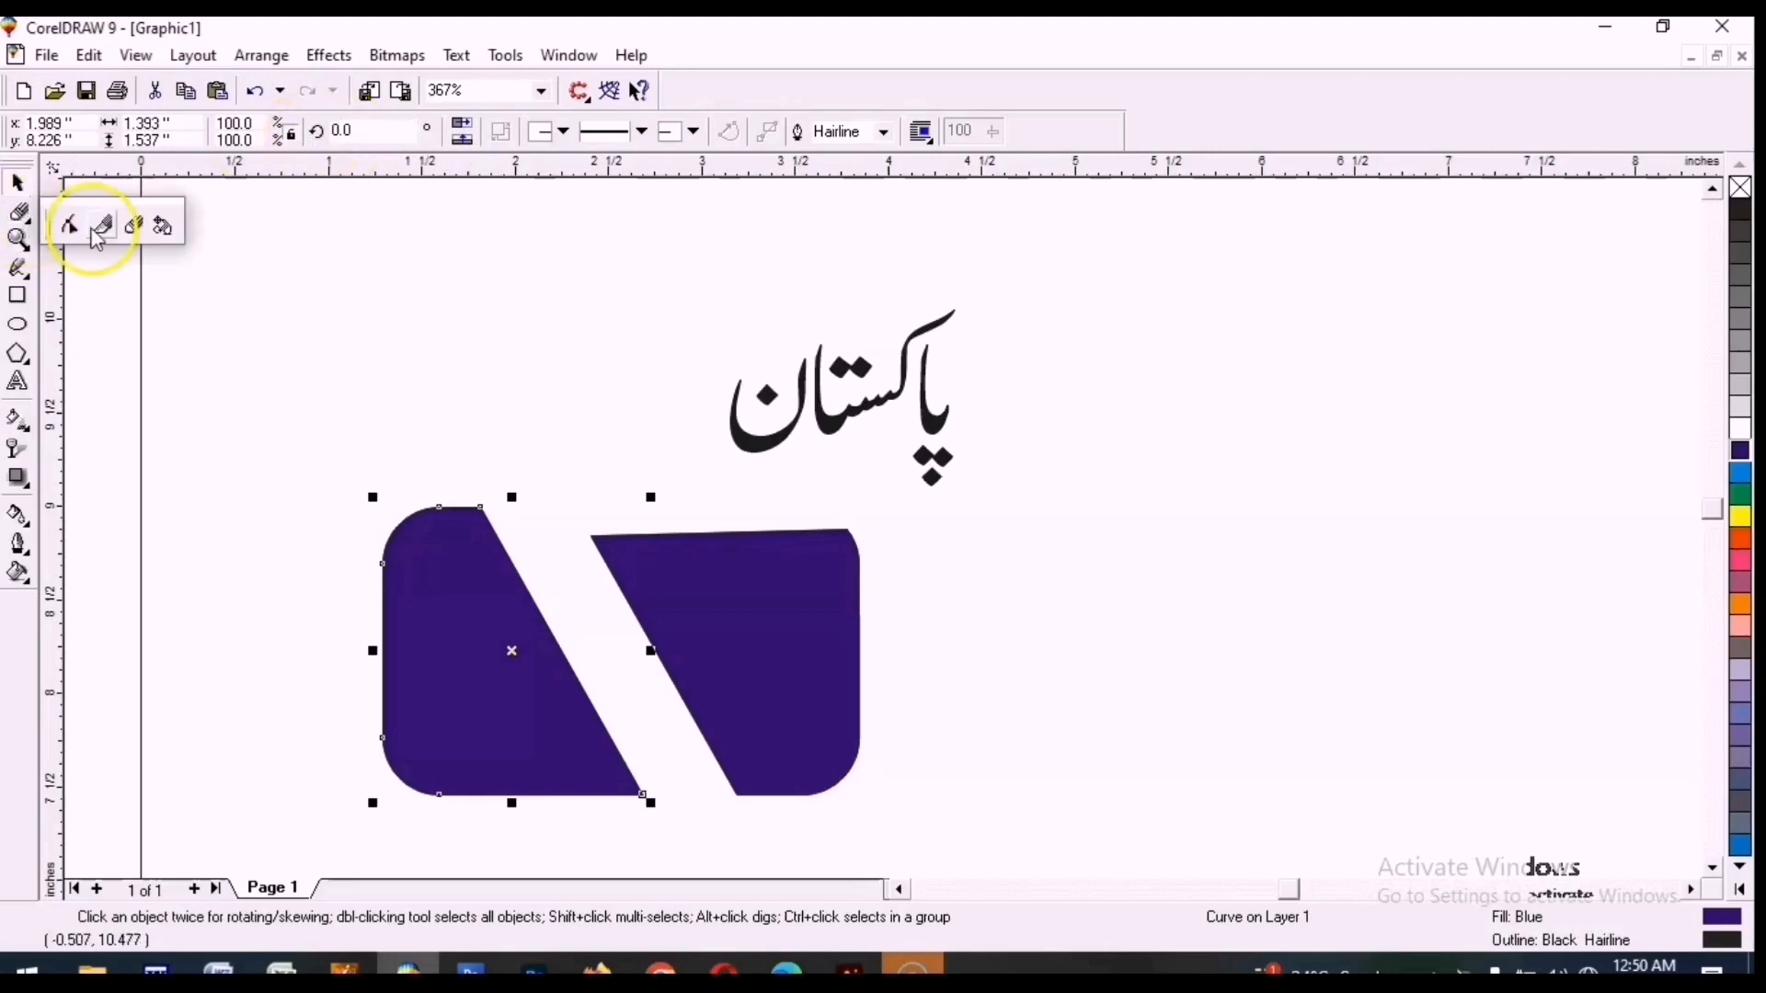
{"action": "left_click", "coordinate": [164, 227]}
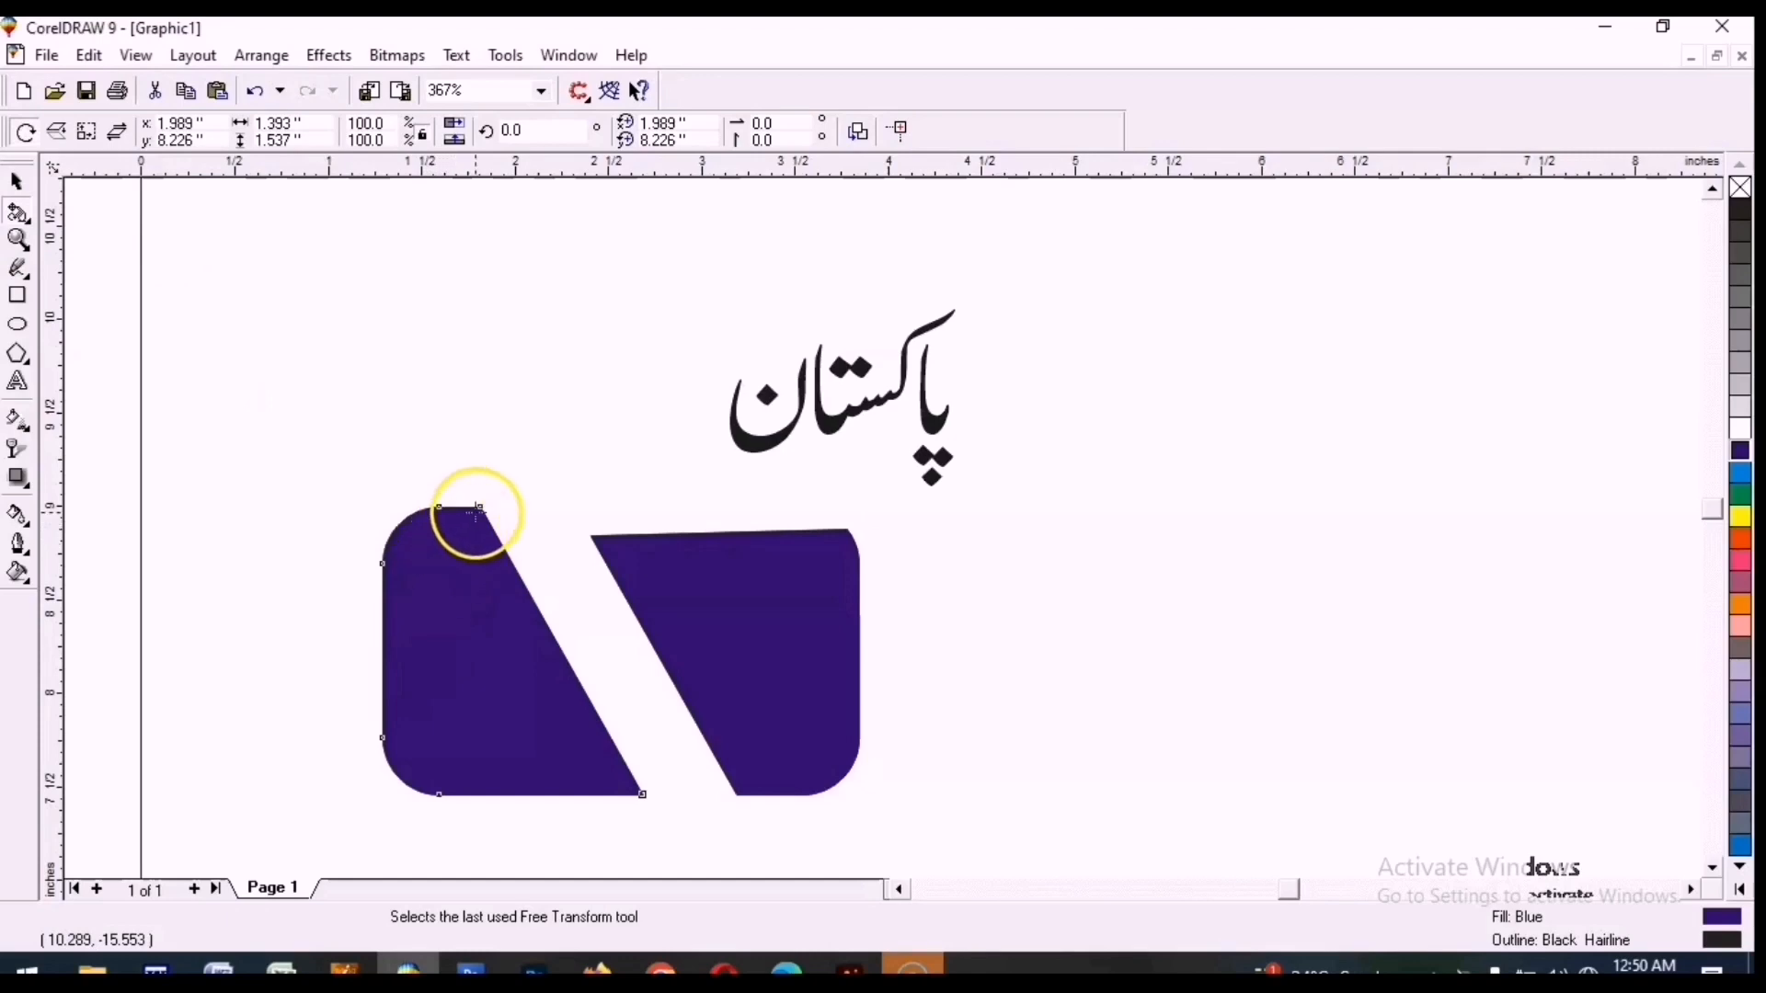
{"action": "left_click_drag", "start_coordinate": [481, 505], "coordinate": [396, 513]}
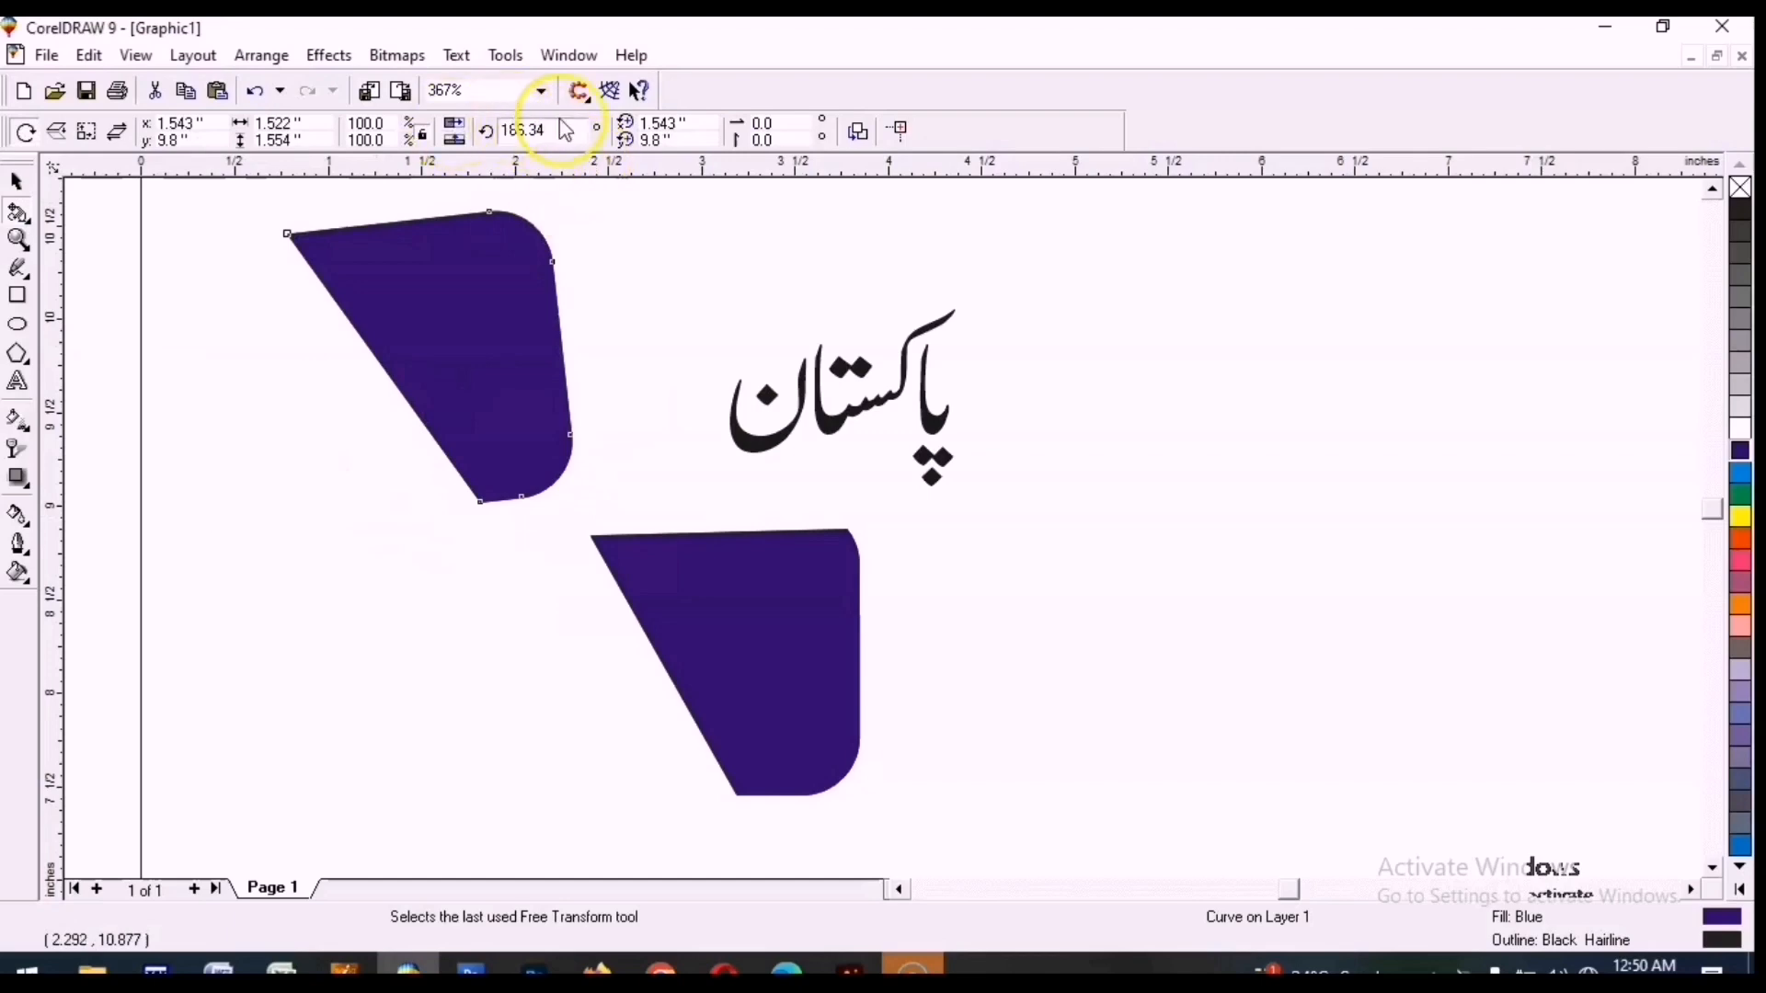
{"action": "key", "text": "ctrl+z"}
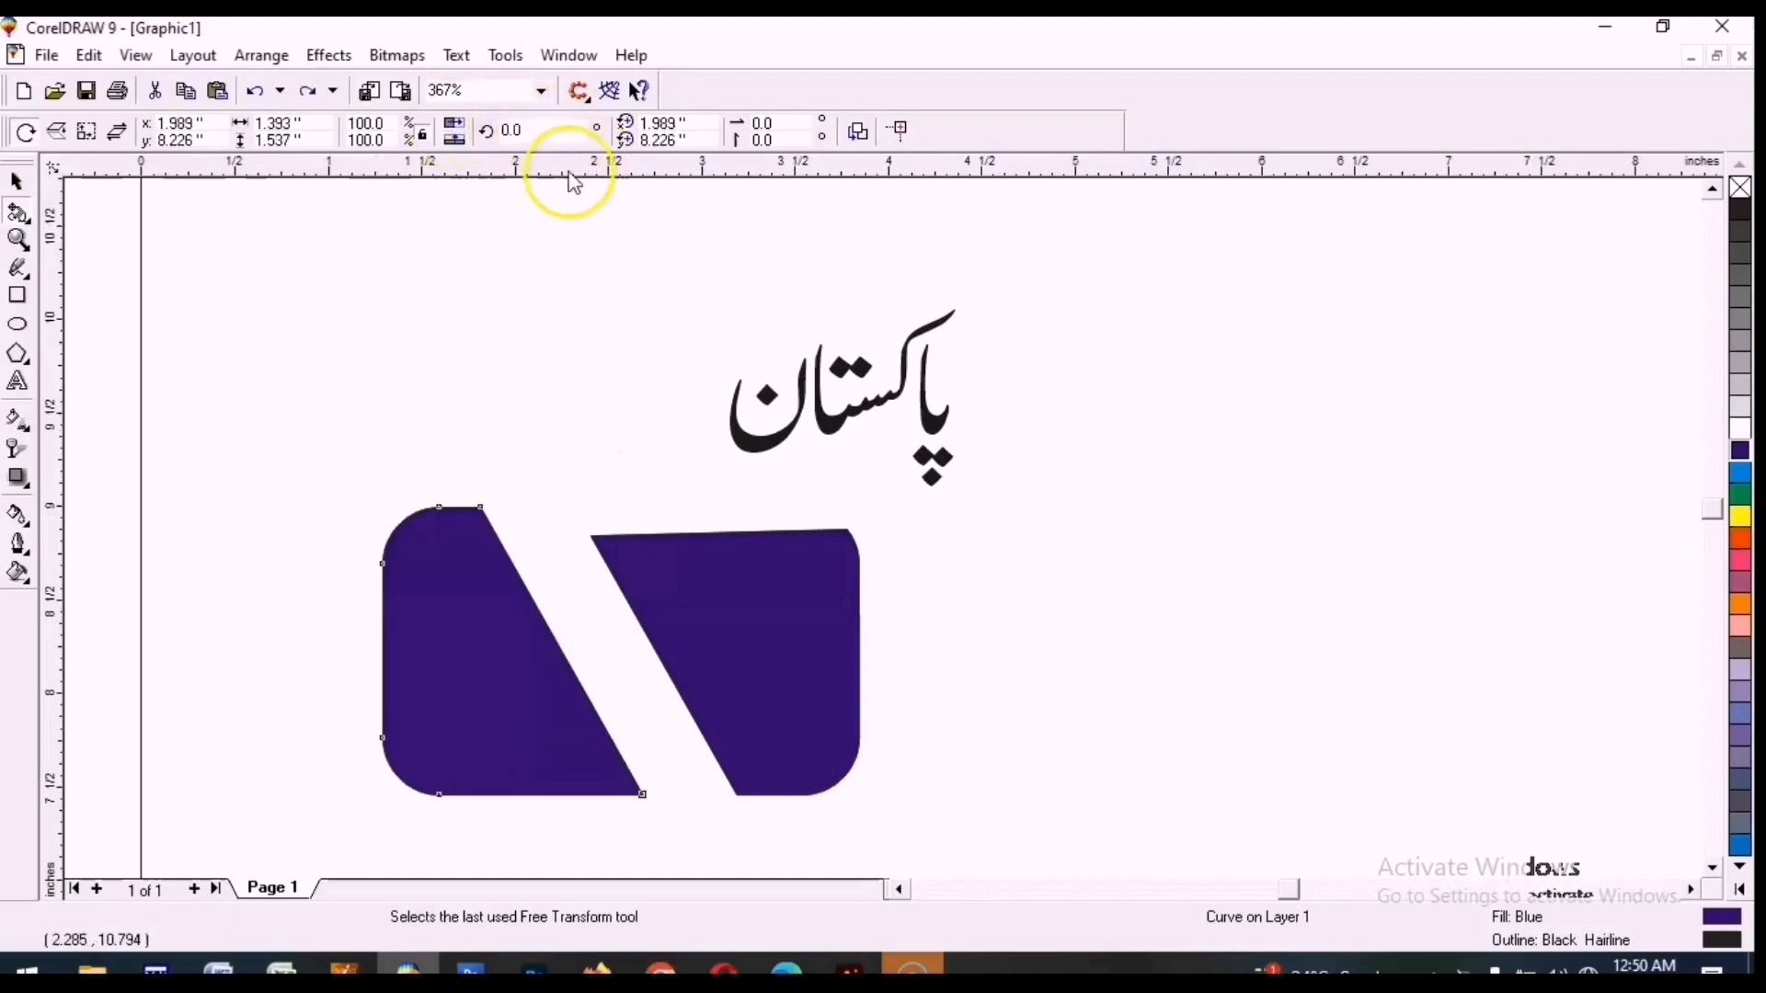
Rotate the left piece by 90 degrees and undo the rotation.
{"action": "double_click", "coordinate": [511, 130]}
{"action": "type", "text": "90"}
{"action": "key", "text": "Return"}
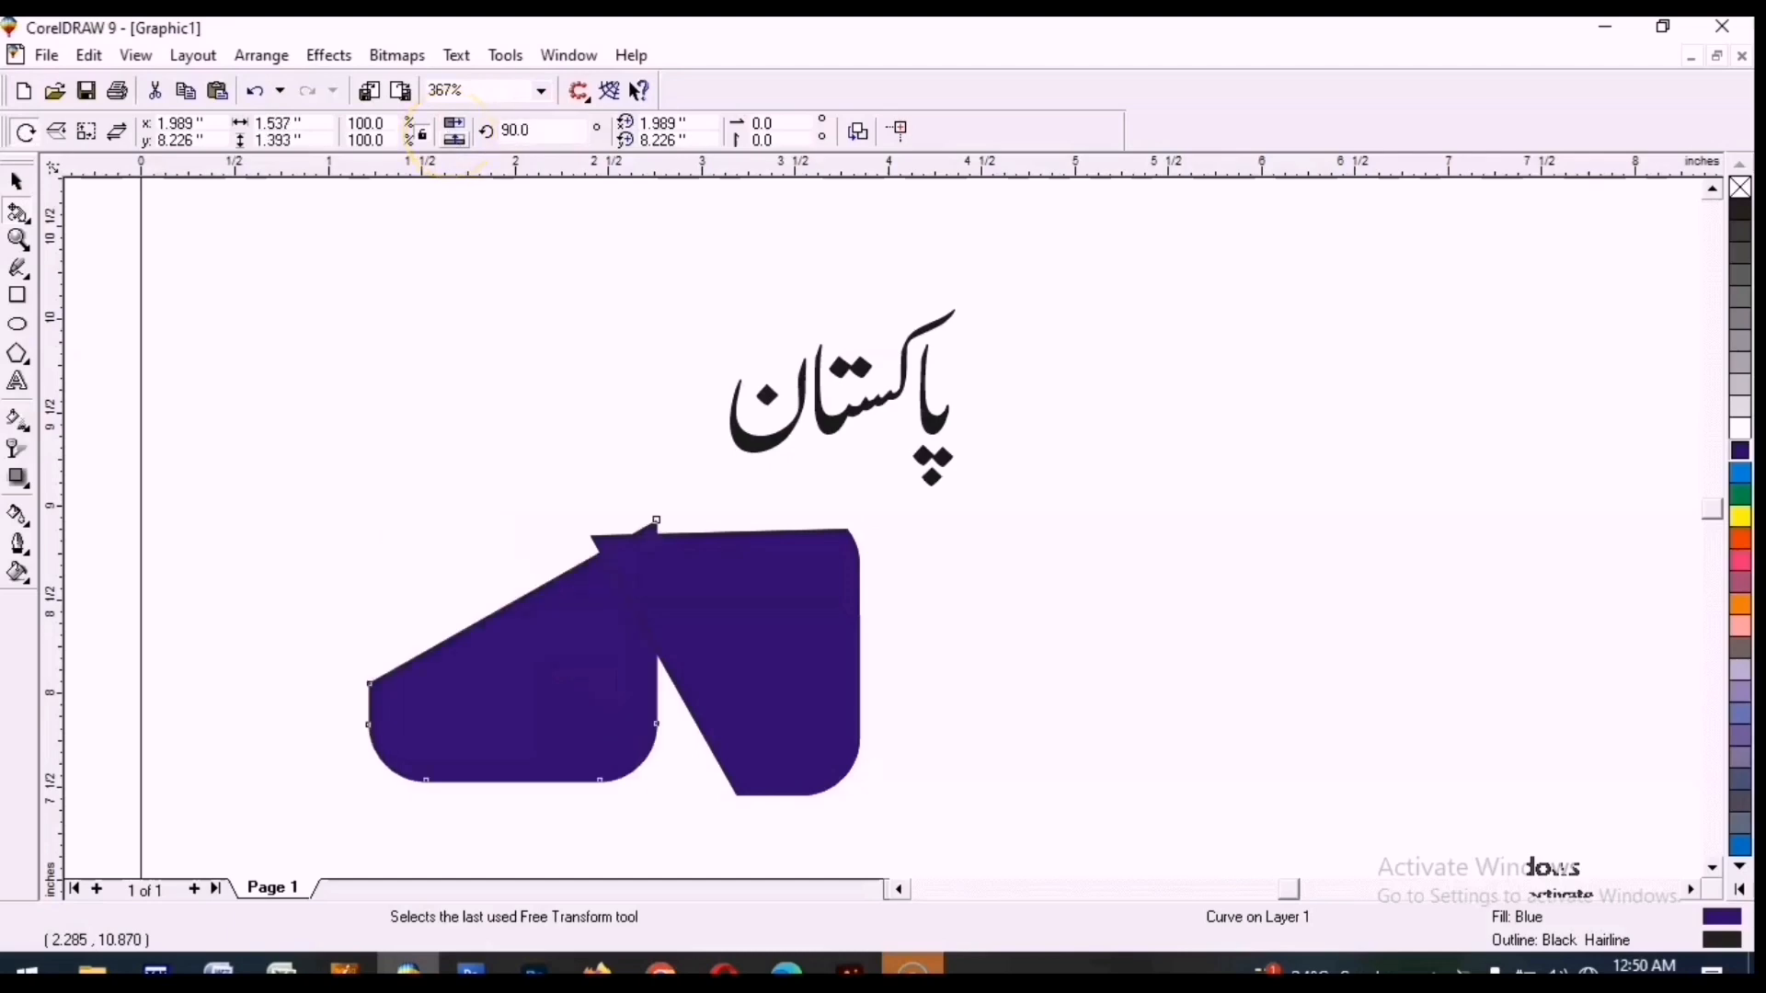
{"action": "key", "text": "ctrl+z"}
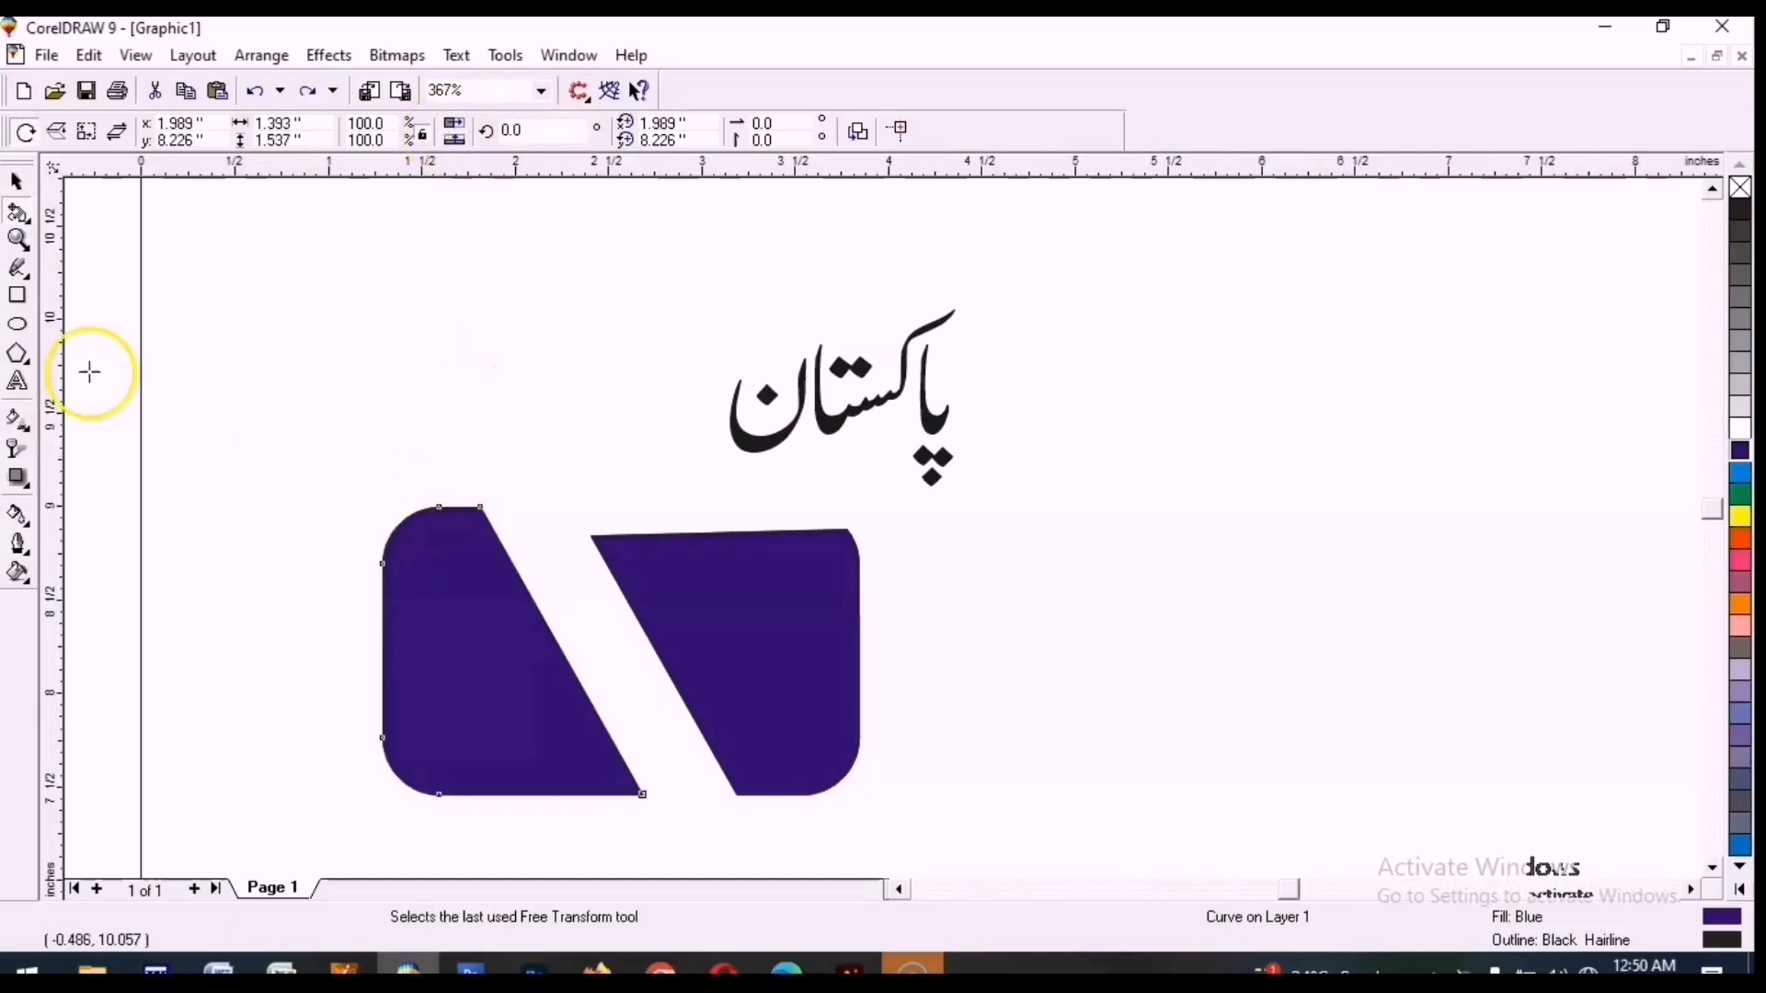
Try zooming into the logo shape with the Zoom tool.
{"action": "left_click", "coordinate": [28, 217]}
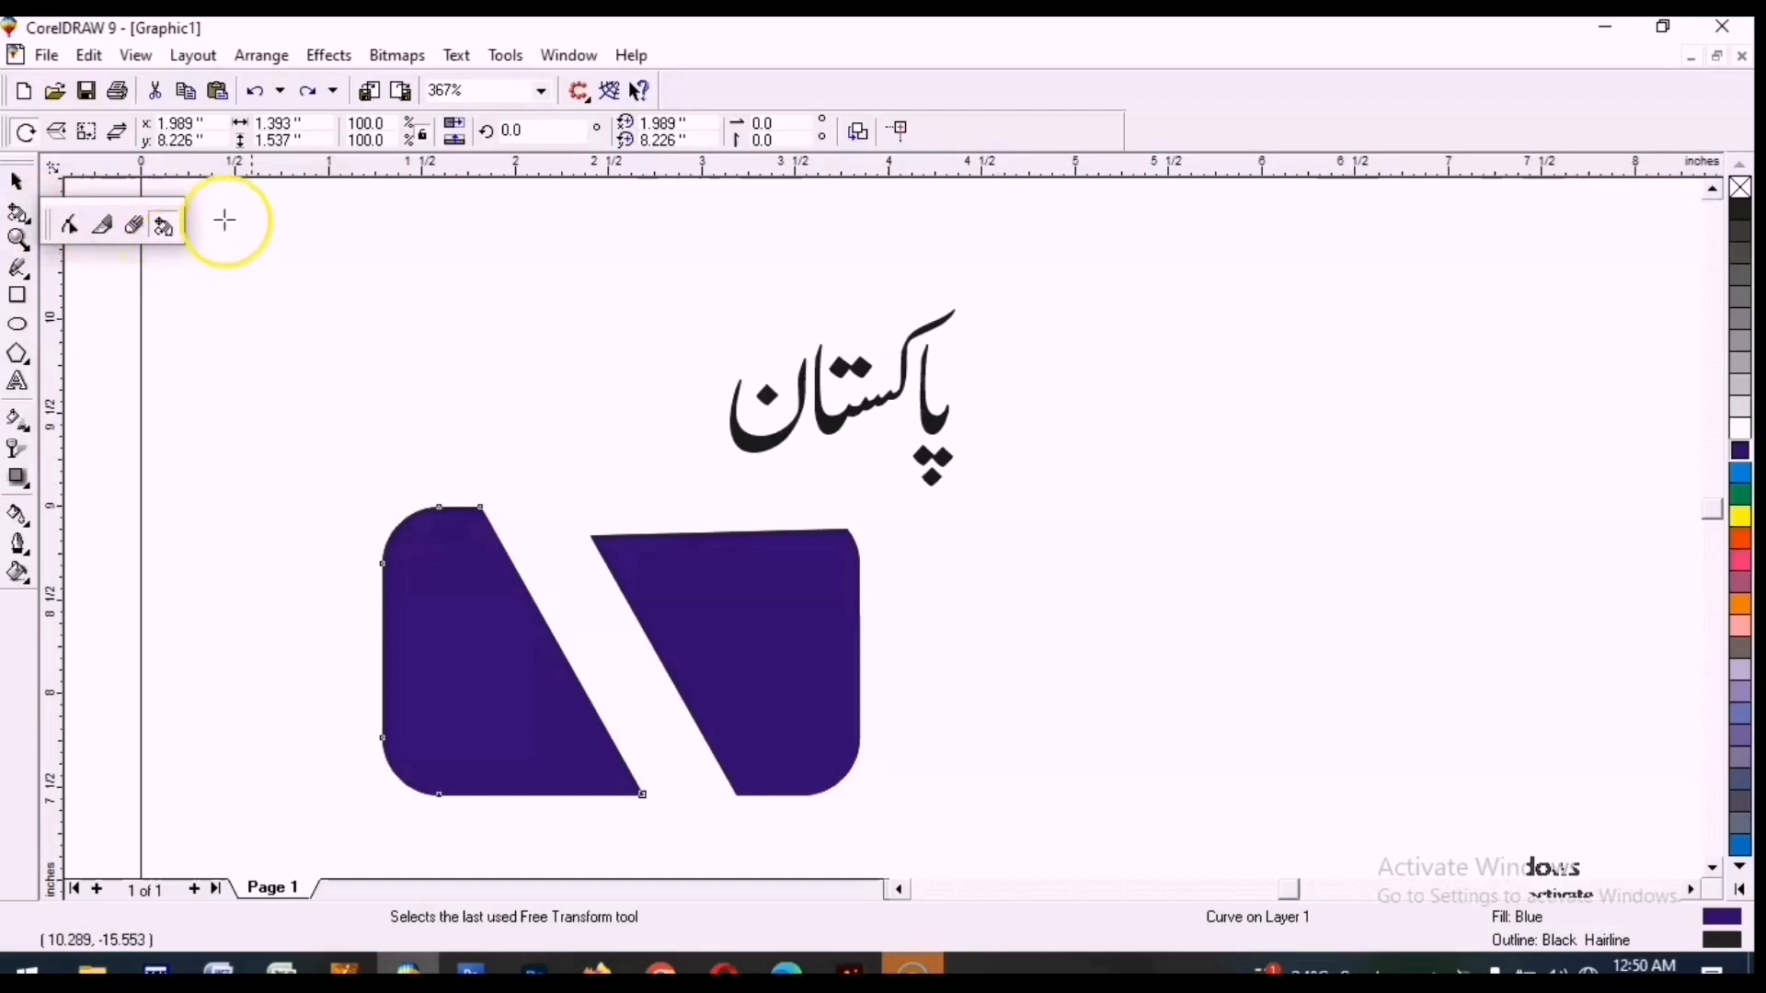
{"action": "left_click", "coordinate": [20, 241]}
{"action": "left_click", "coordinate": [79, 255]}
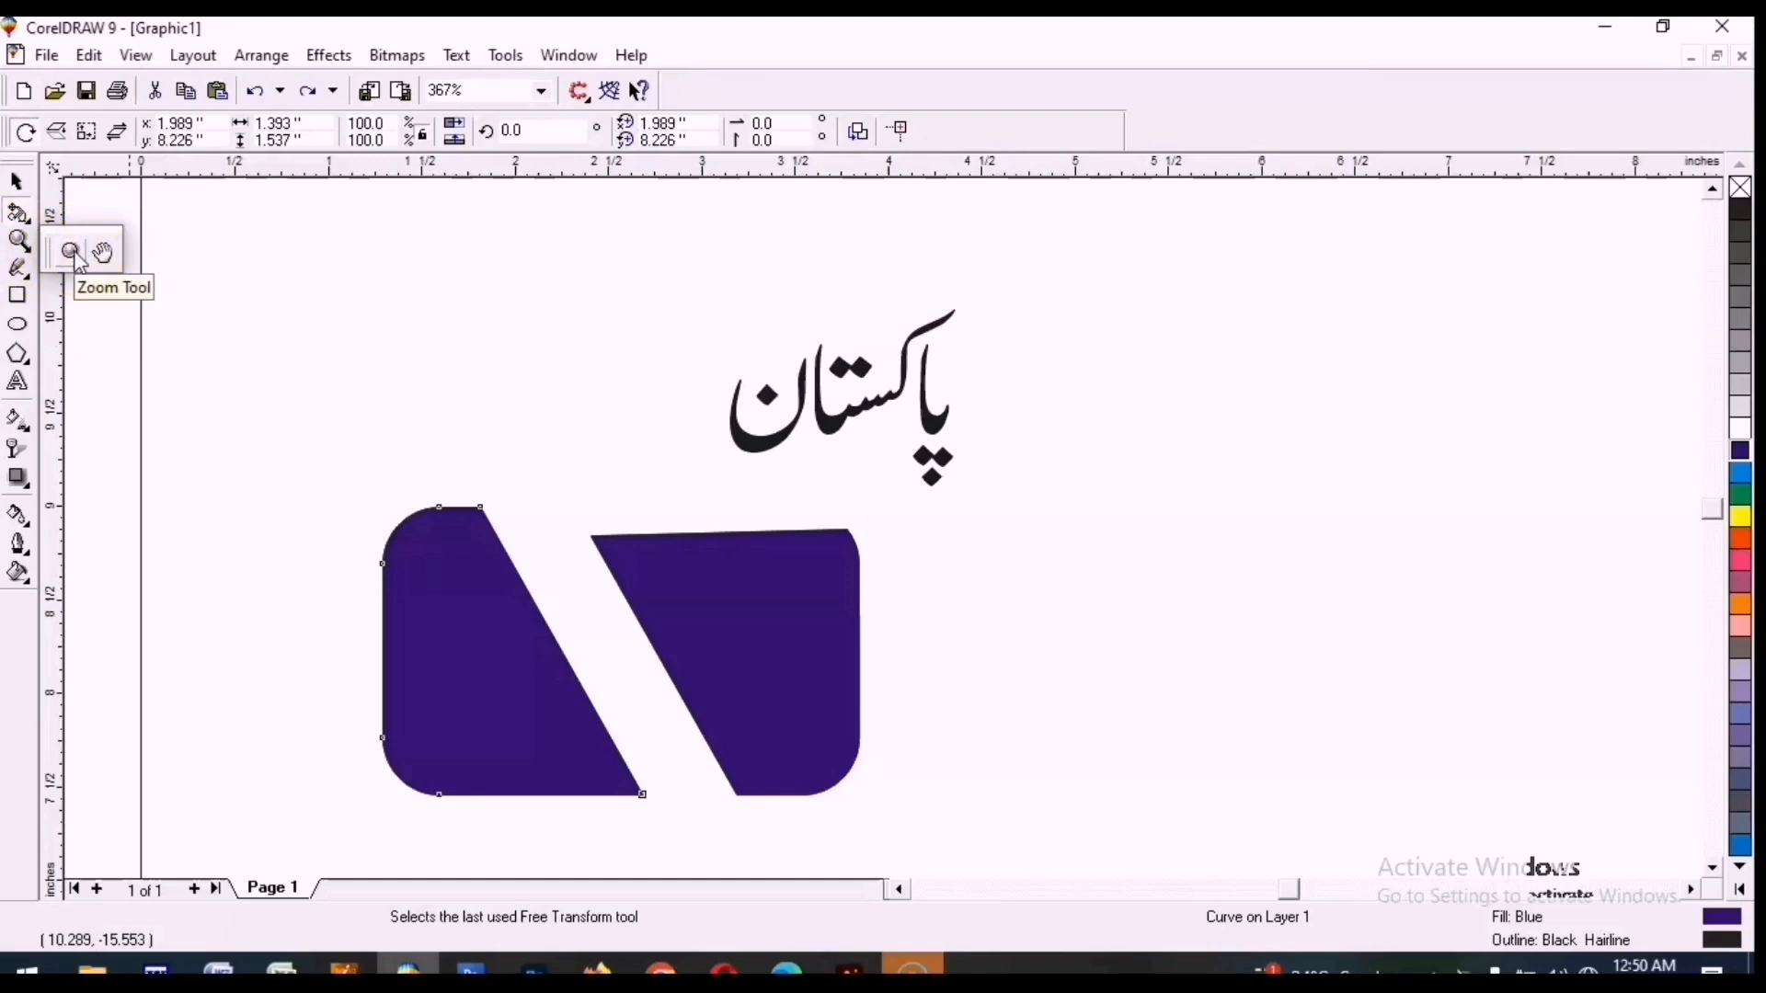
{"action": "left_click", "coordinate": [79, 259]}
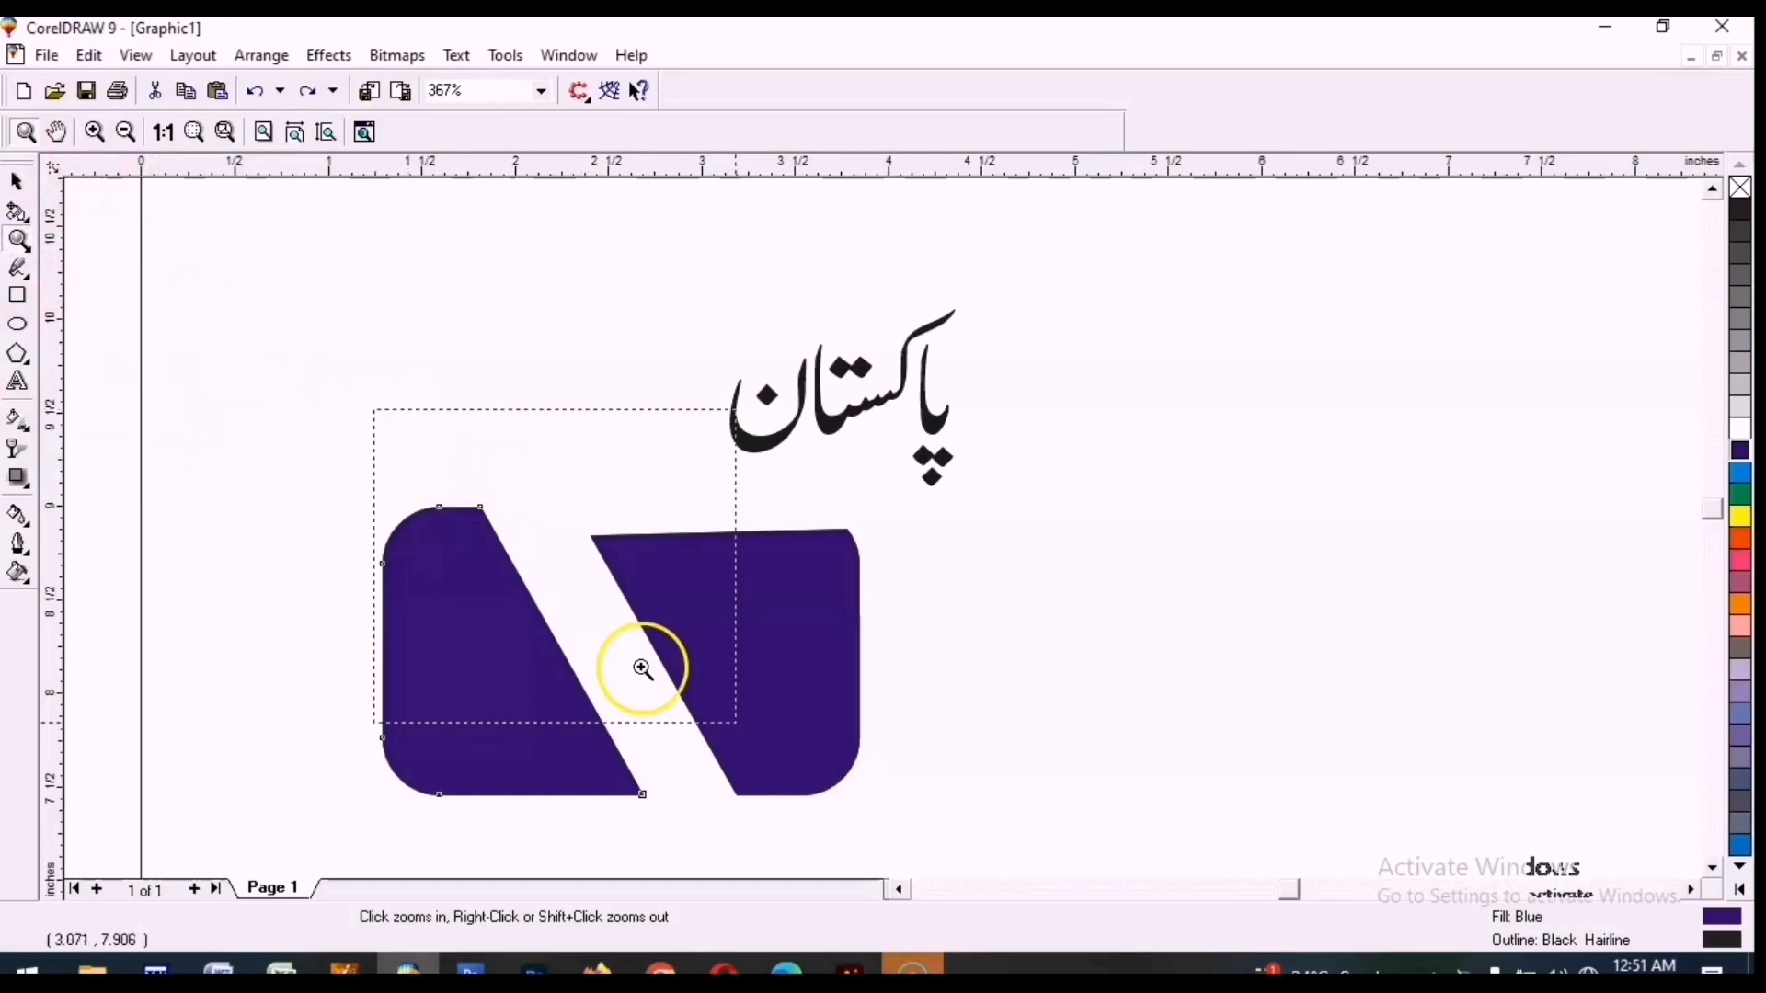
{"action": "left_click", "coordinate": [596, 588]}
{"action": "left_click", "coordinate": [128, 133]}
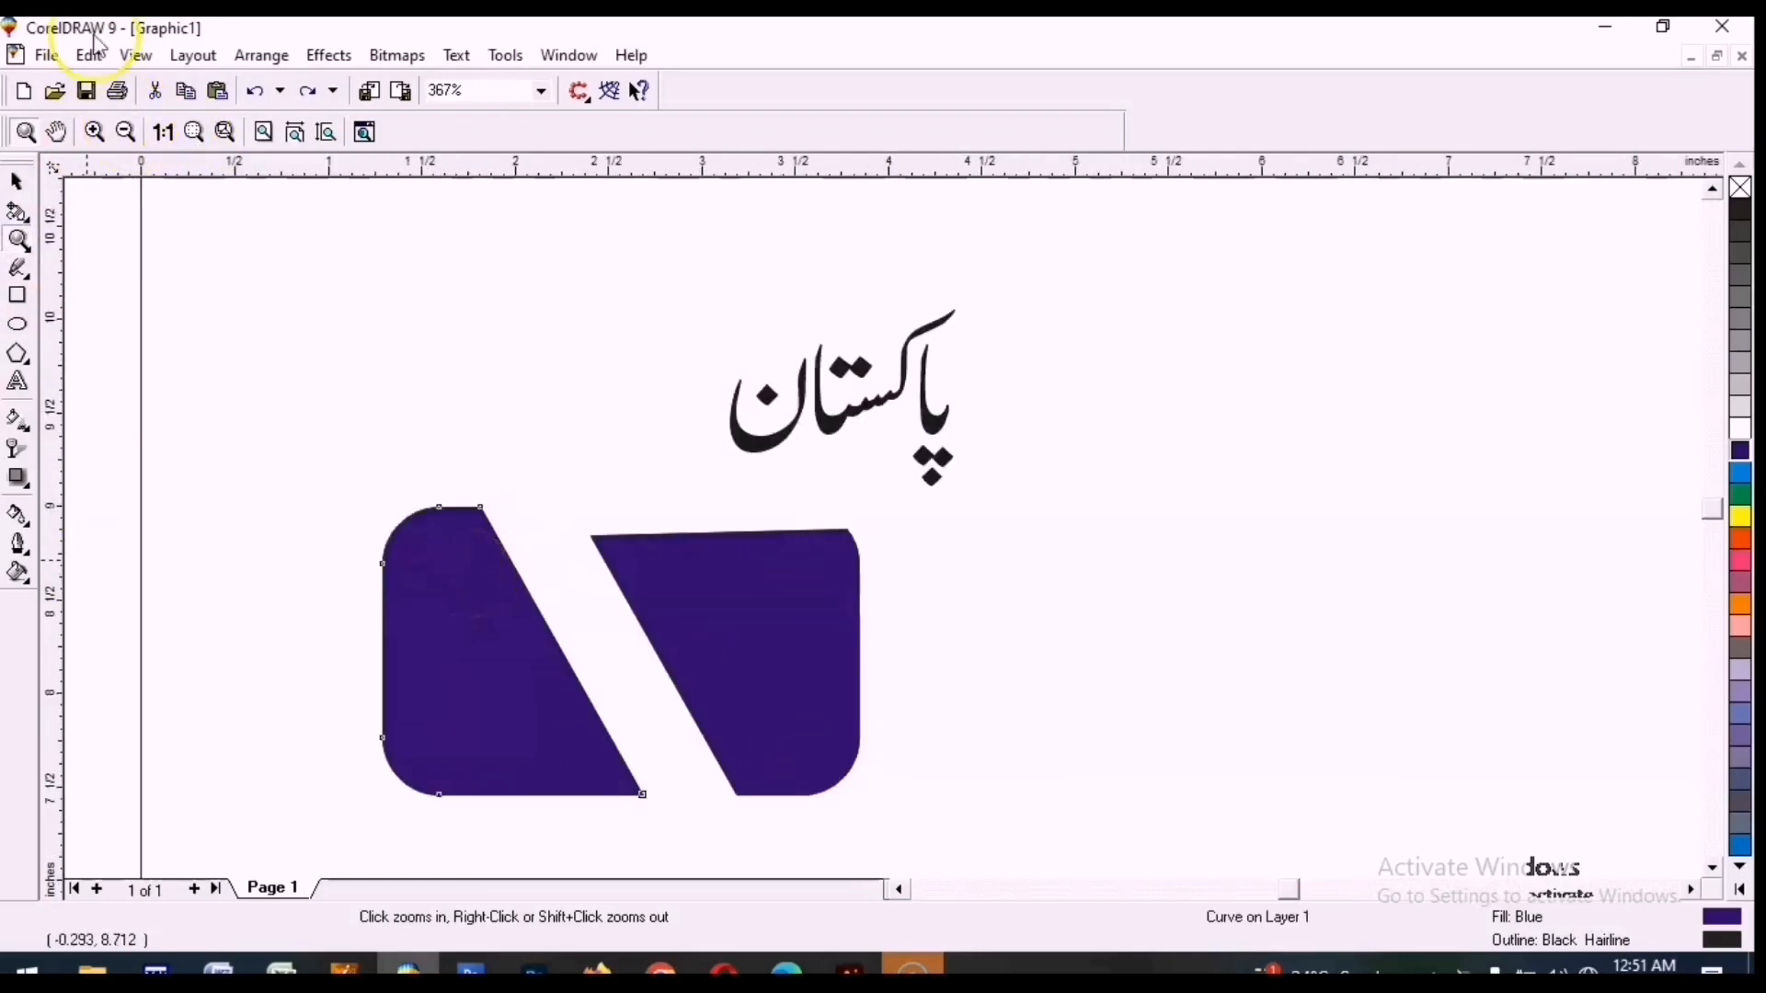
Pan the view across the page with the Pan tool.
{"action": "left_click", "coordinate": [22, 242]}
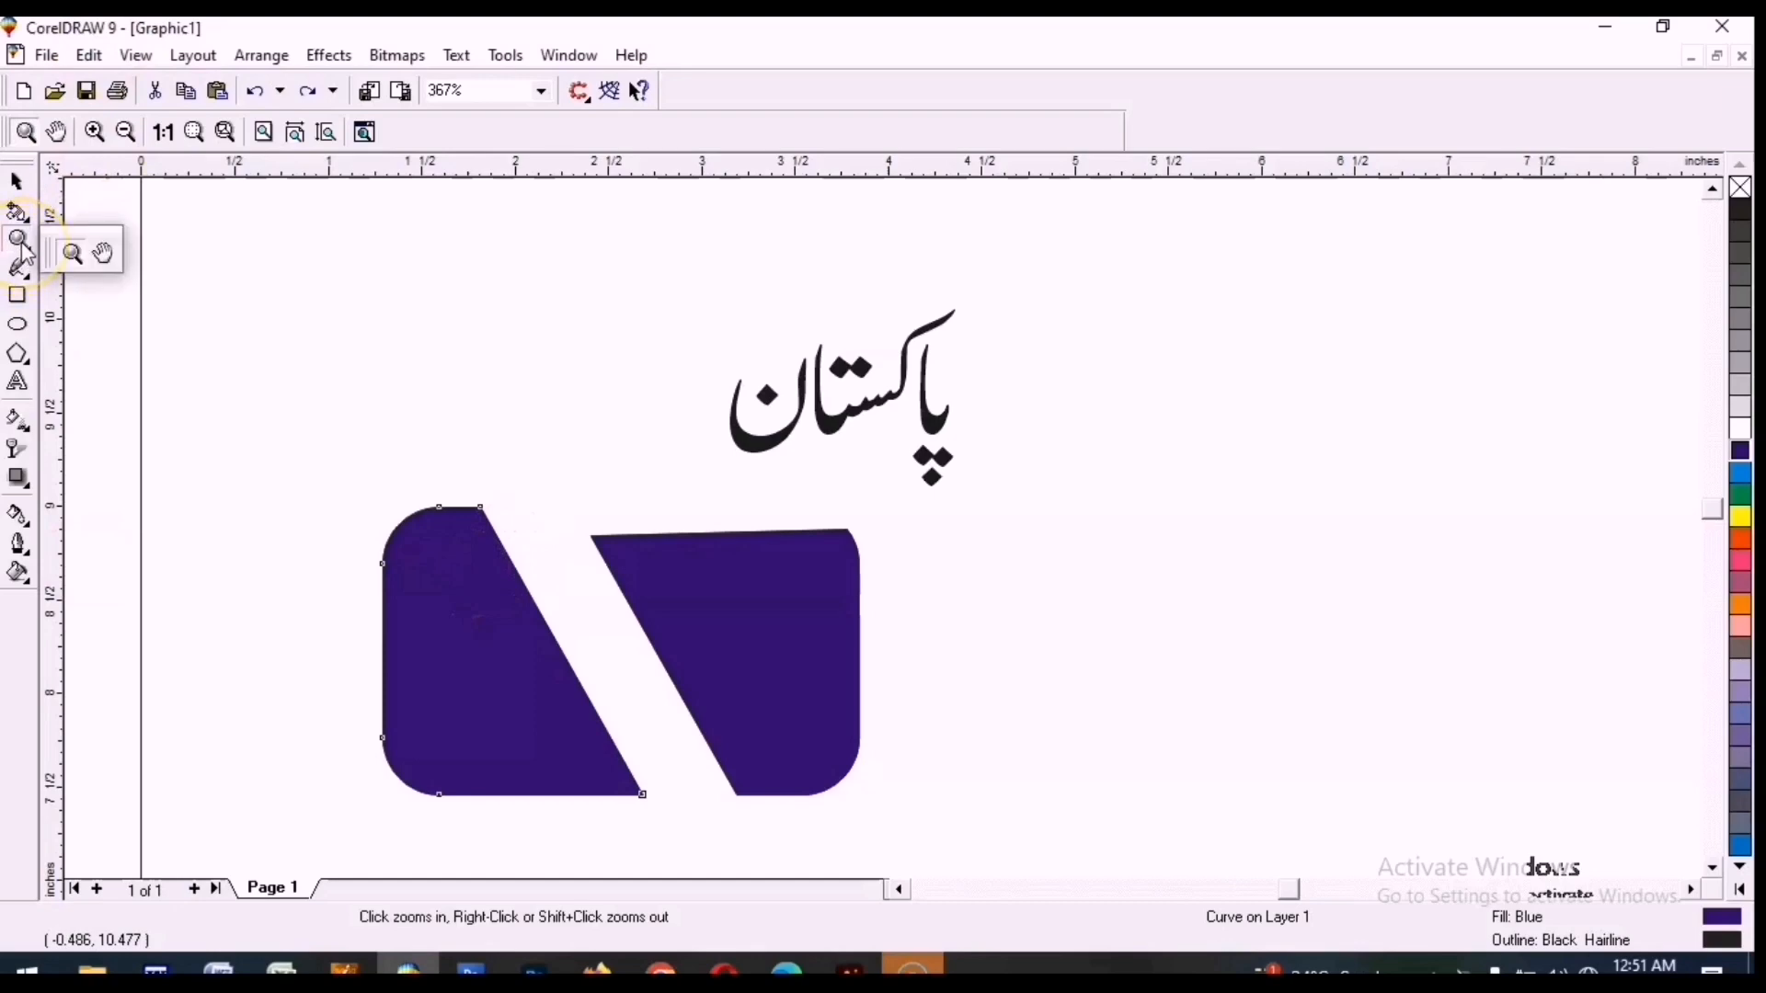
{"action": "left_click", "coordinate": [102, 254]}
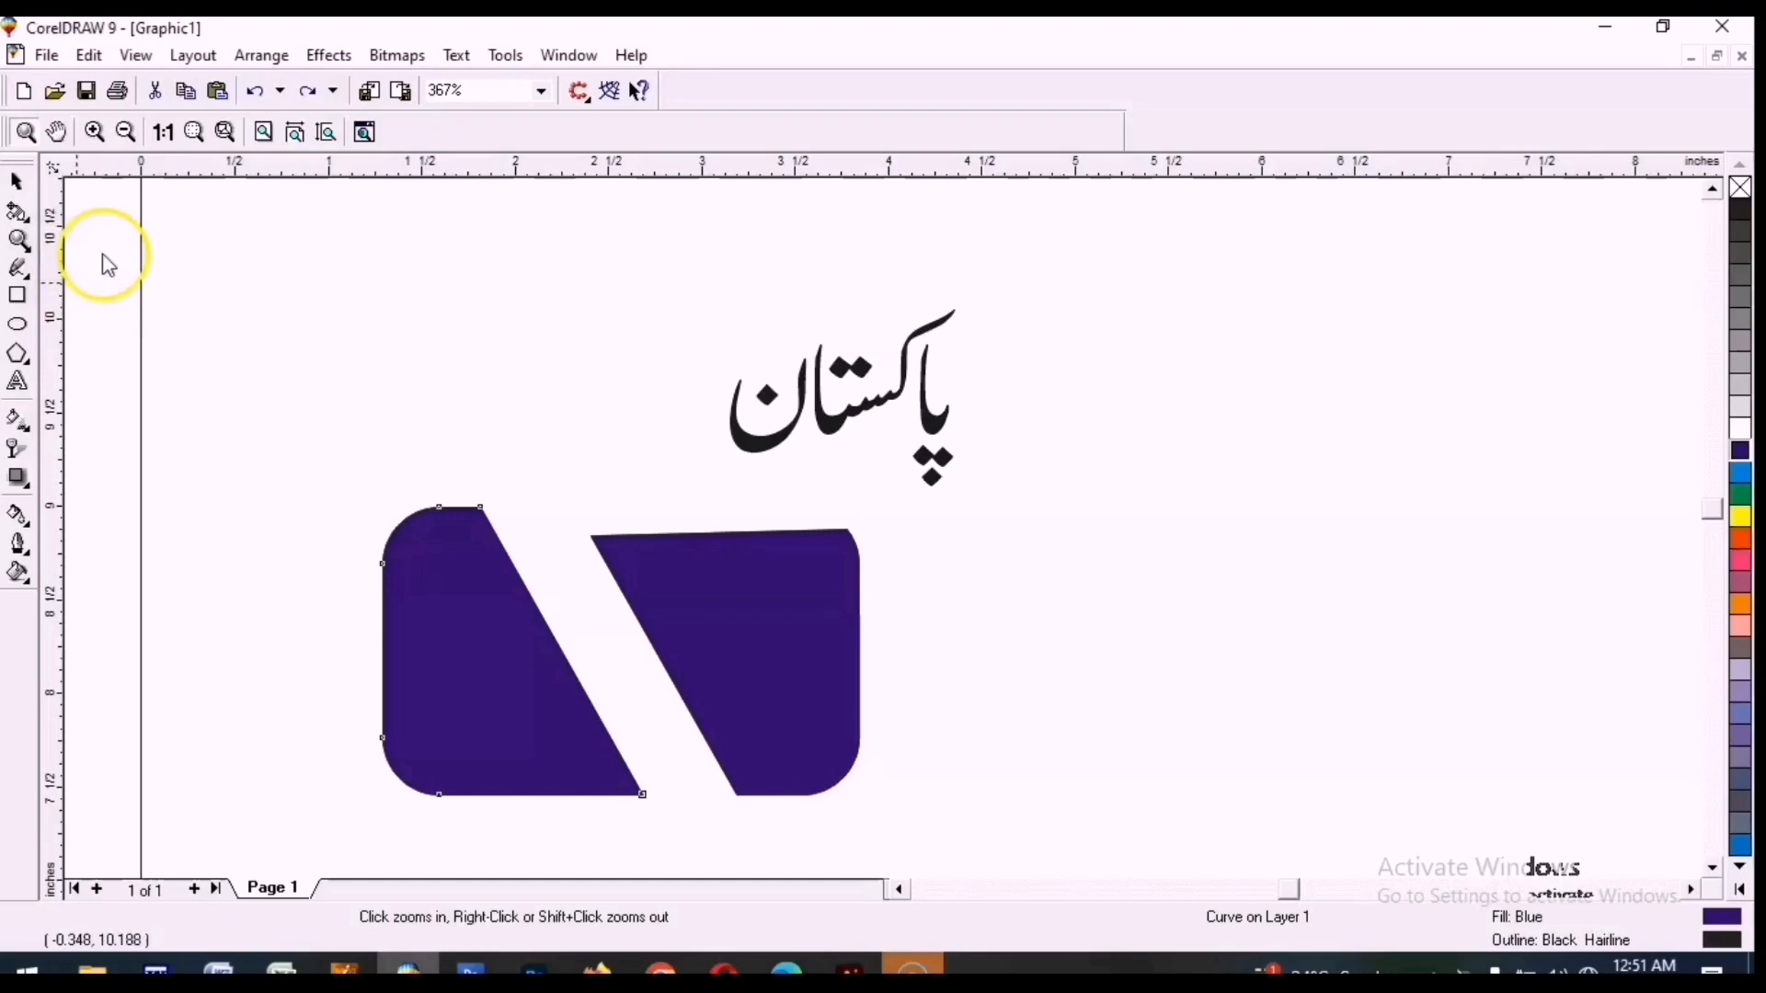